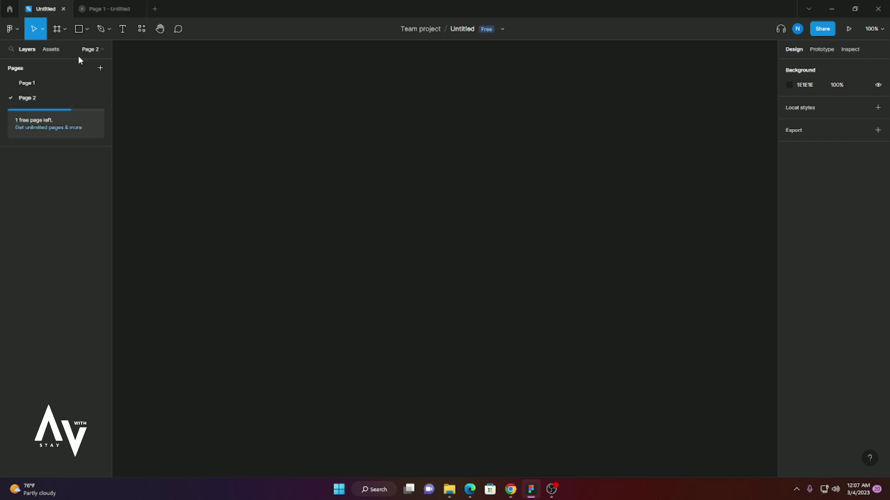
# - Add a Desktop 1440×1024 frame, Desktop - 1, to Page 2 and deselect it
pyautogui.click(823, 292)
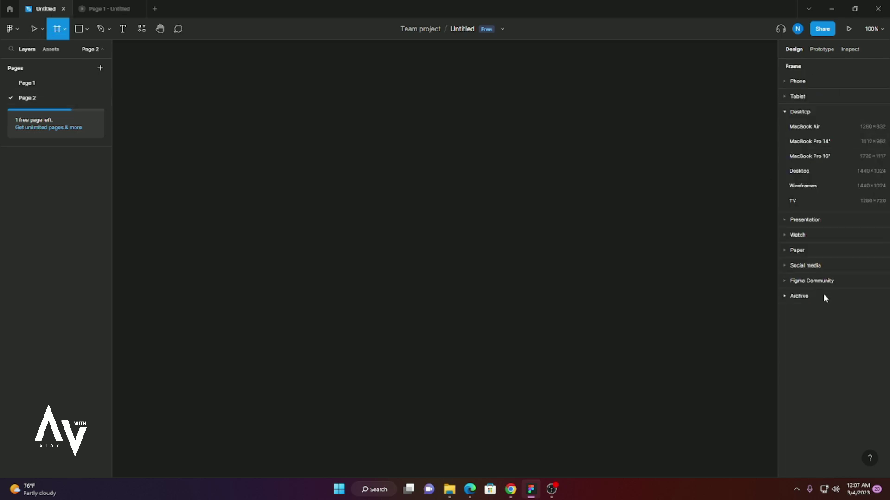
pyautogui.click(819, 111)
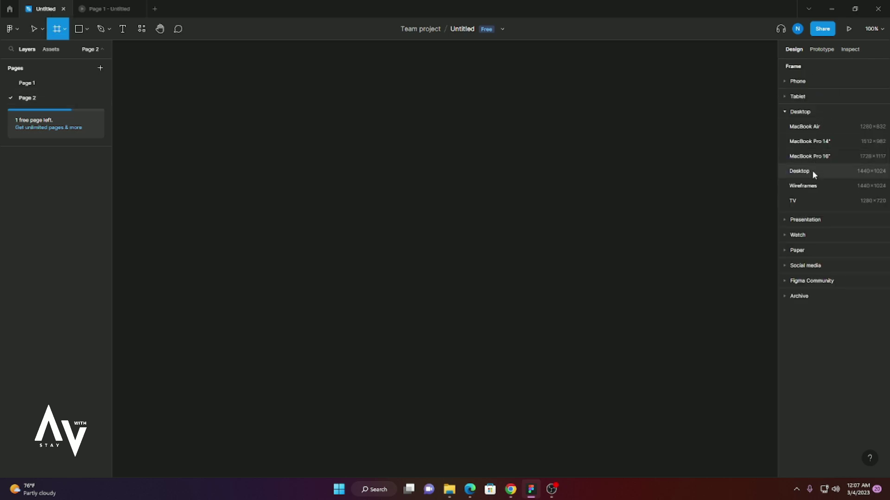
pyautogui.click(812, 172)
pyautogui.click(129, 85)
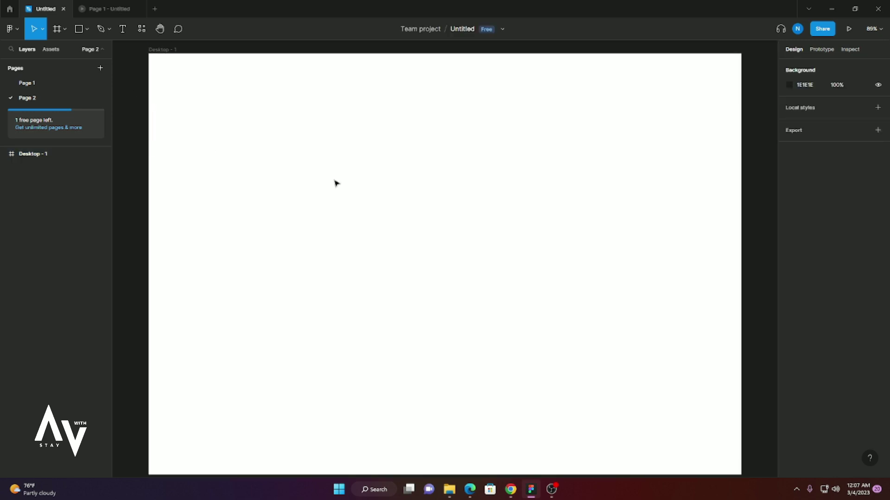
# - Turn on rulers and layout grid visibility from the View menu
pyautogui.click(15, 32)
pyautogui.moveTo(25, 92)
pyautogui.moveTo(23, 71)
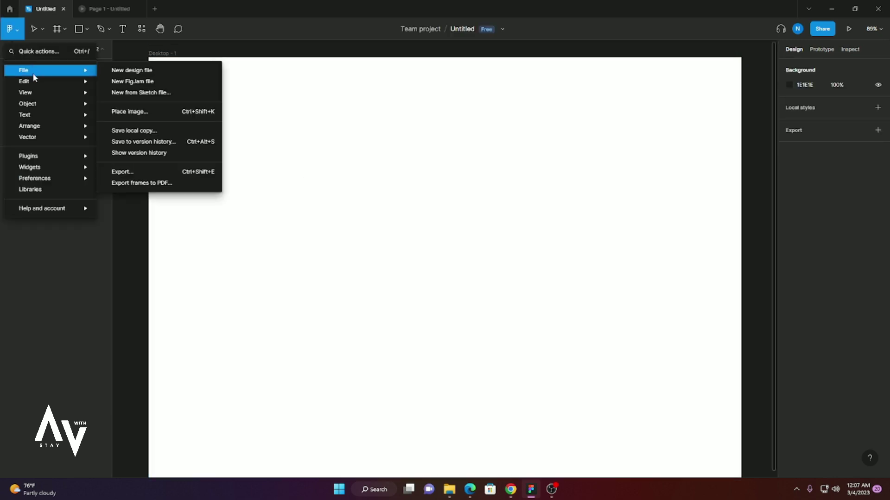
pyautogui.click(128, 116)
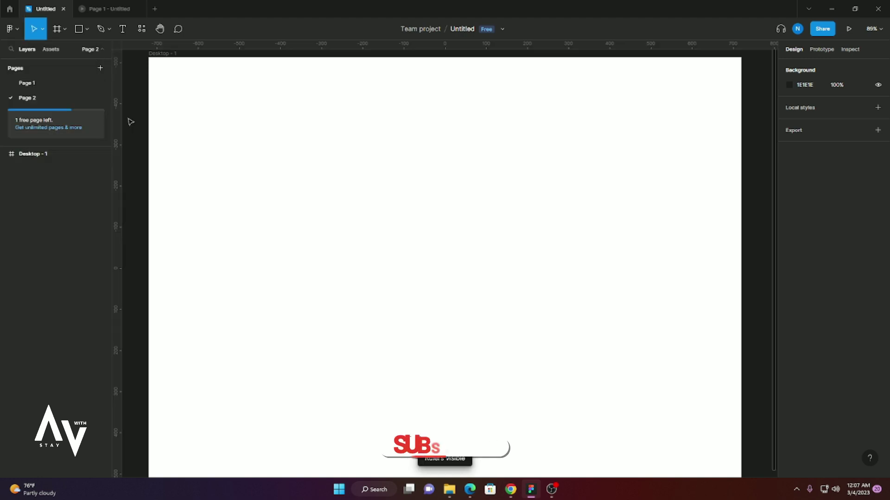
pyautogui.click(12, 29)
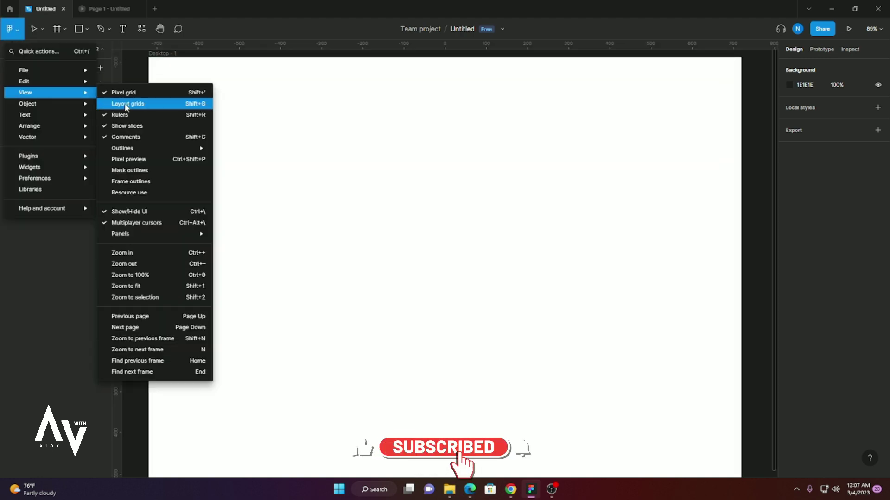
pyautogui.click(127, 103)
pyautogui.click(471, 185)
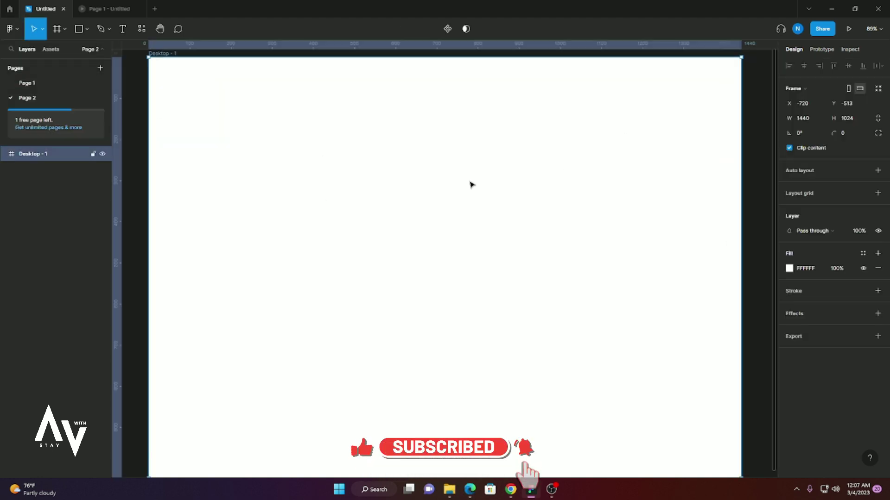
pyautogui.click(139, 122)
# - Drag vertical guides near the frame's left and right edges and a horizontal guide near the top
pyautogui.moveTo(117, 134); pyautogui.dragTo(182, 139)
pyautogui.scroll(-1, 316, 176)
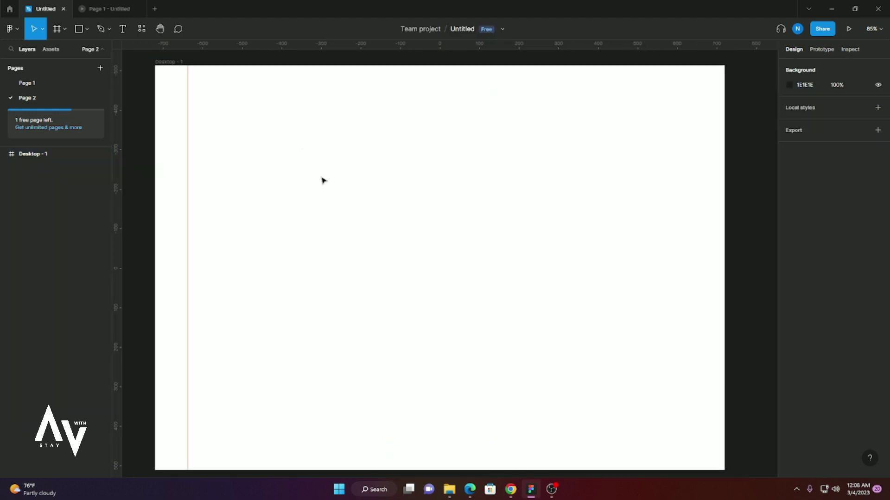
pyautogui.scroll(-1, 320, 178)
pyautogui.moveTo(117, 162); pyautogui.dragTo(683, 135)
pyautogui.moveTo(320, 45); pyautogui.dragTo(332, 99)
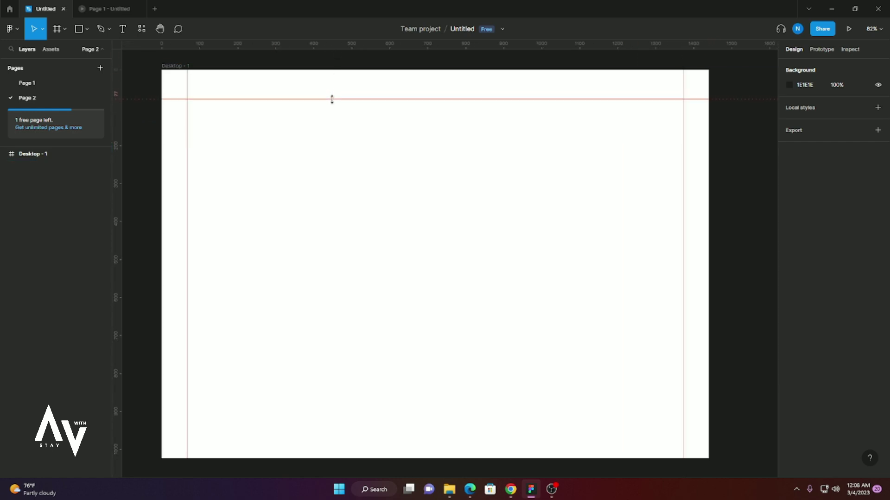
pyautogui.scroll(1, 179, 116)
pyautogui.scroll(2, 278, 99)
# - Nudge the left and right guides slightly inward
pyautogui.moveTo(192, 143); pyautogui.dragTo(193, 144)
pyautogui.moveTo(705, 158); pyautogui.dragTo(697, 161)
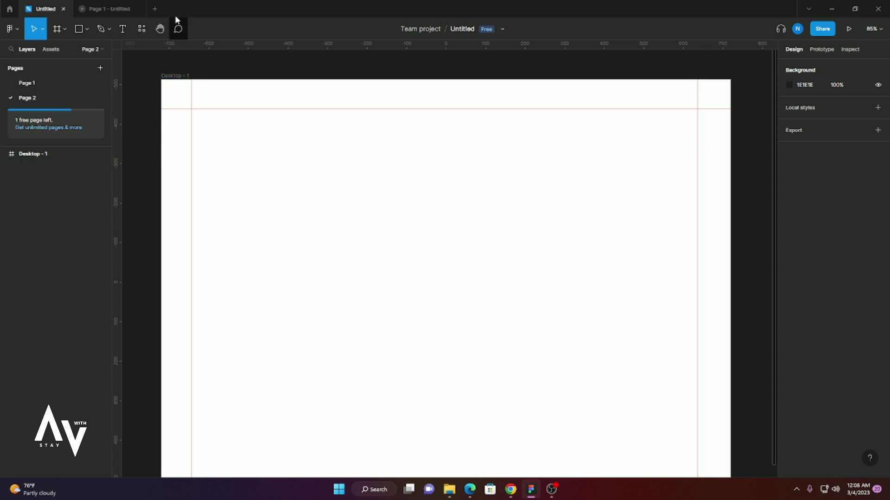
pyautogui.scroll(2, 343, 106)
pyautogui.scroll(2, 501, 137)
pyautogui.scroll(1, 457, 140)
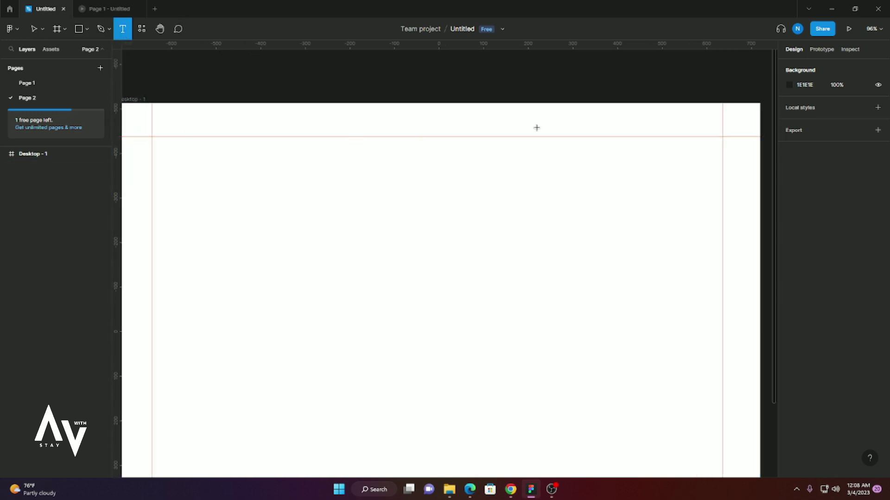
# - Add a 12-column layout grid, colour 000000 at 10%, gutter 20, and nudge the left guide right
pyautogui.click(70, 153)
pyautogui.scroll(-2, 258, 152)
pyautogui.click(878, 193)
pyautogui.click(789, 208)
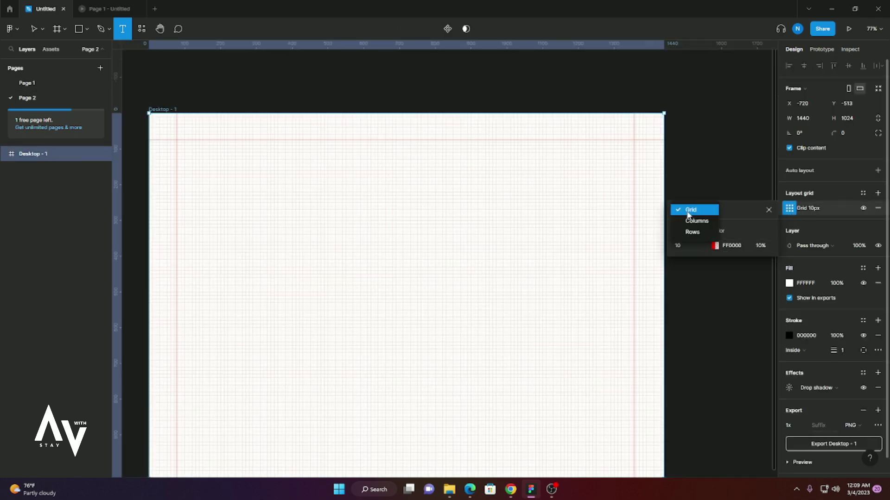
pyautogui.click(696, 220)
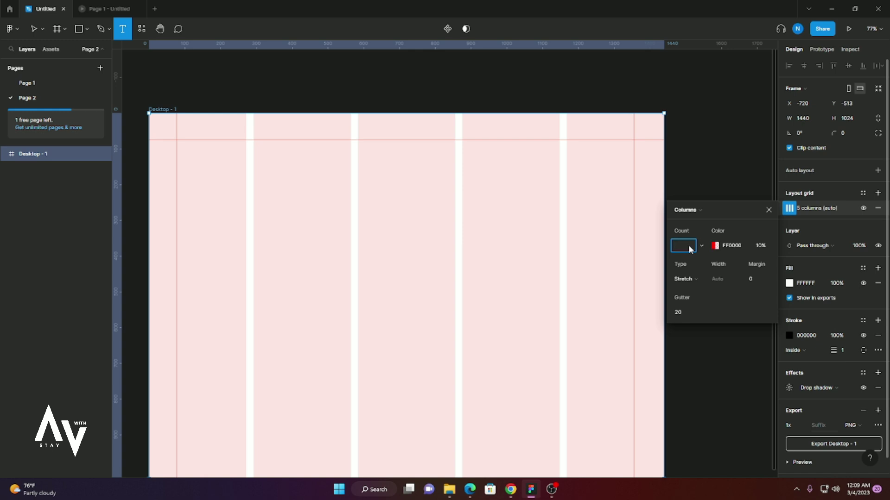
pyautogui.write('12')
pyautogui.click(731, 246)
pyautogui.write('000000')
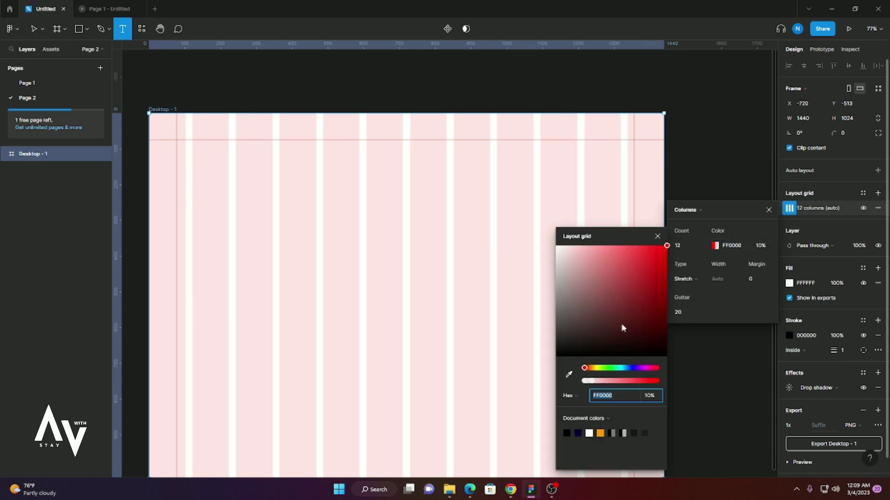
pyautogui.click(746, 261)
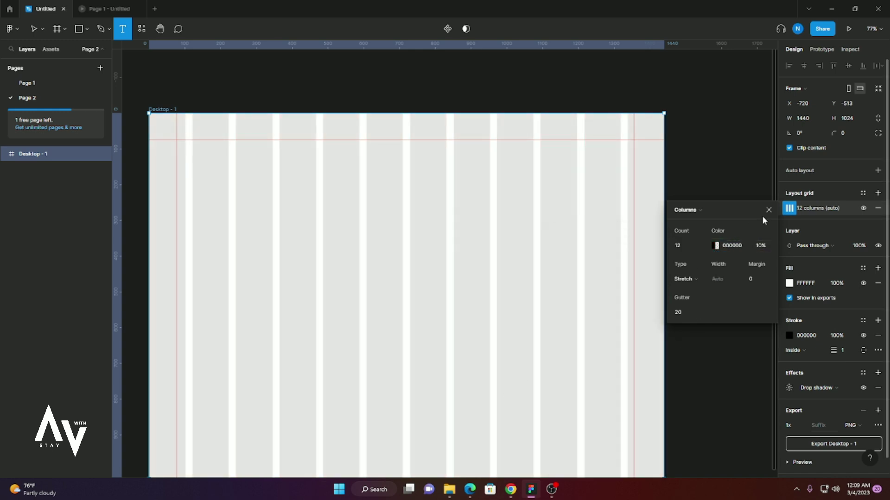
pyautogui.click(768, 210)
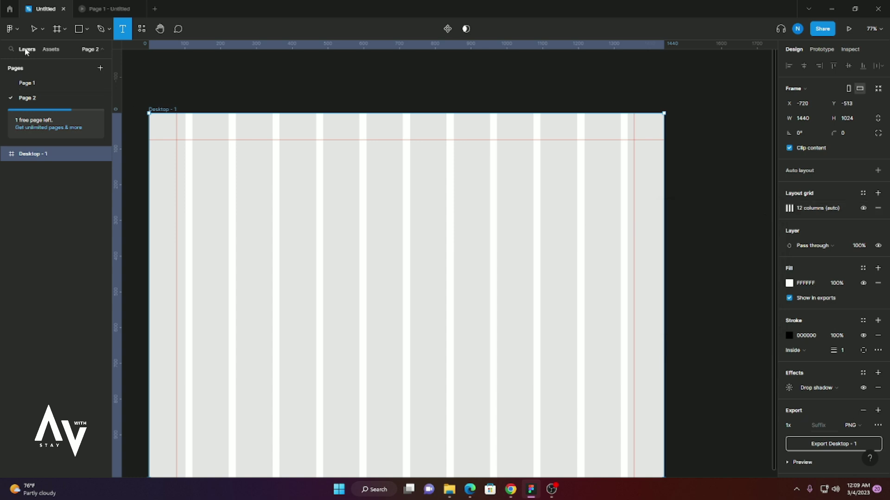
pyautogui.click(32, 30)
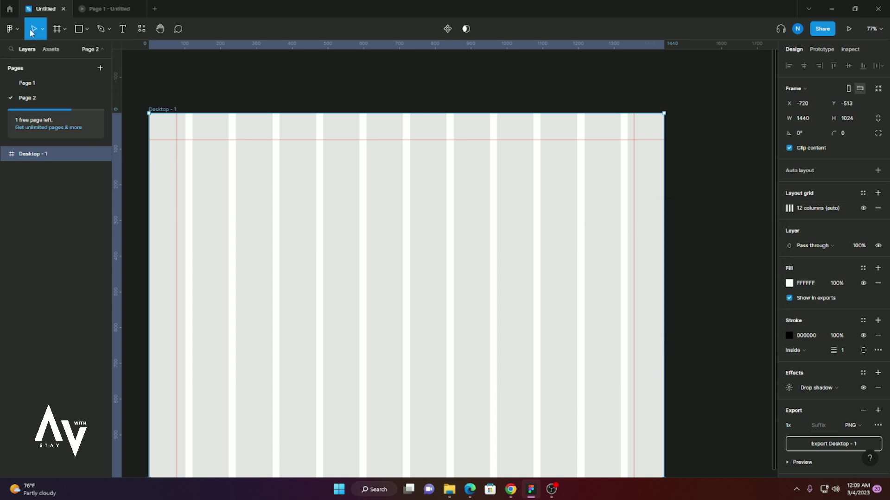
pyautogui.moveTo(178, 152); pyautogui.dragTo(187, 152)
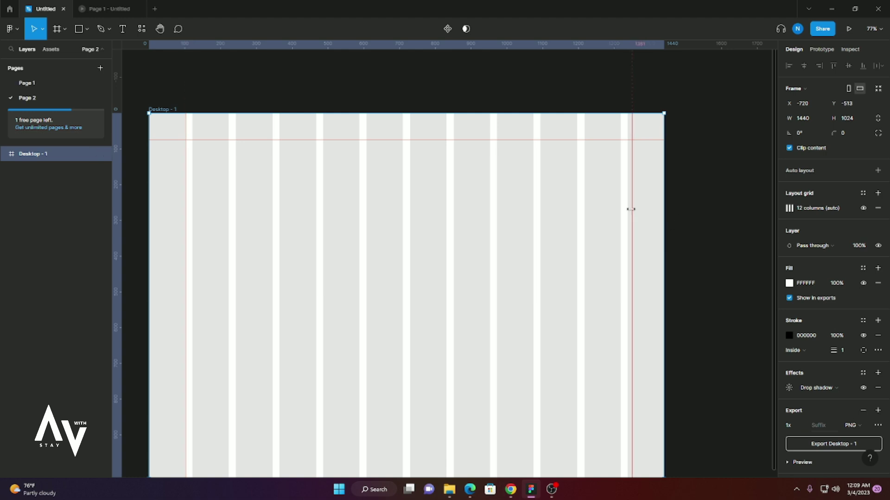
# - Nudge the top guide down slightly
pyautogui.moveTo(415, 140); pyautogui.dragTo(407, 143)
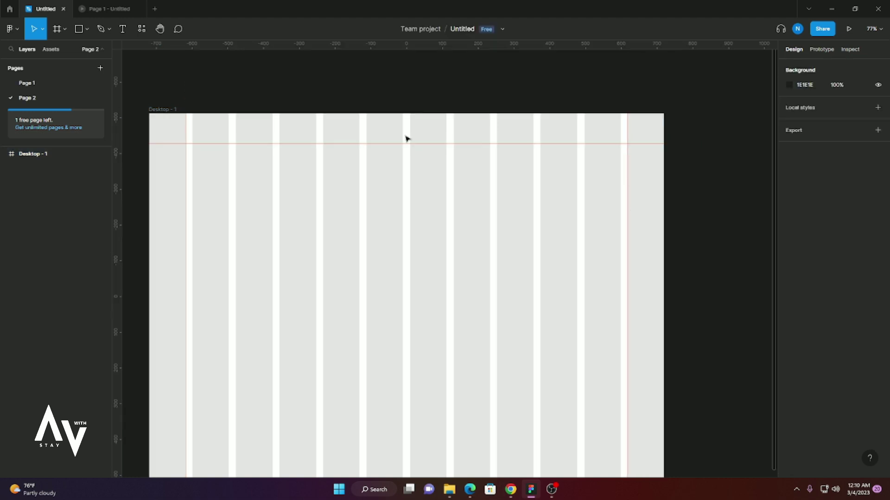
pyautogui.keyDown('ctrl'); pyautogui.scroll(2, 172, 132); pyautogui.keyUp('ctrl')
pyautogui.keyDown('ctrl'); pyautogui.scroll(2, 172, 132); pyautogui.keyUp('ctrl')
pyautogui.keyDown('ctrl'); pyautogui.scroll(-3, 266, 159); pyautogui.keyUp('ctrl')
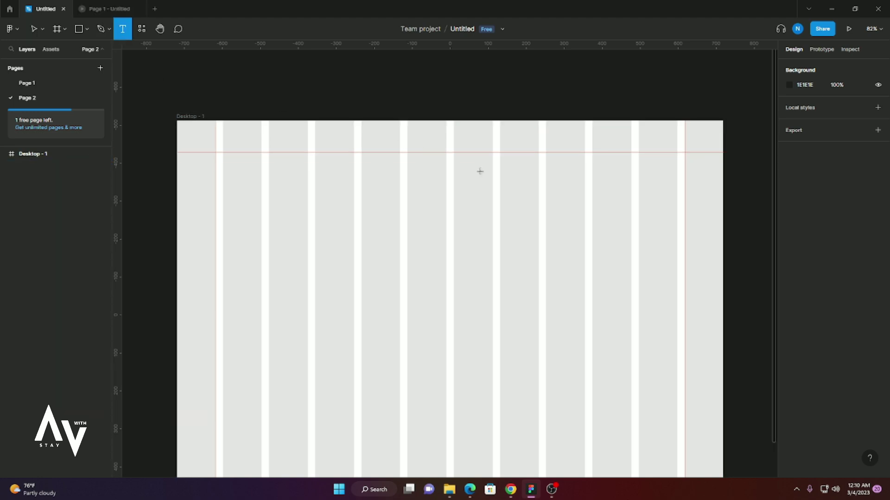
pyautogui.keyDown('ctrl'); pyautogui.scroll(1, 436, 161); pyautogui.keyUp('ctrl')
# - Create a Poppins Medium 20 'Home' label at the frame top and duplicate it into five copies
pyautogui.click(418, 154)
pyautogui.write('Home')
pyautogui.hotkey('ctrl', 'a')
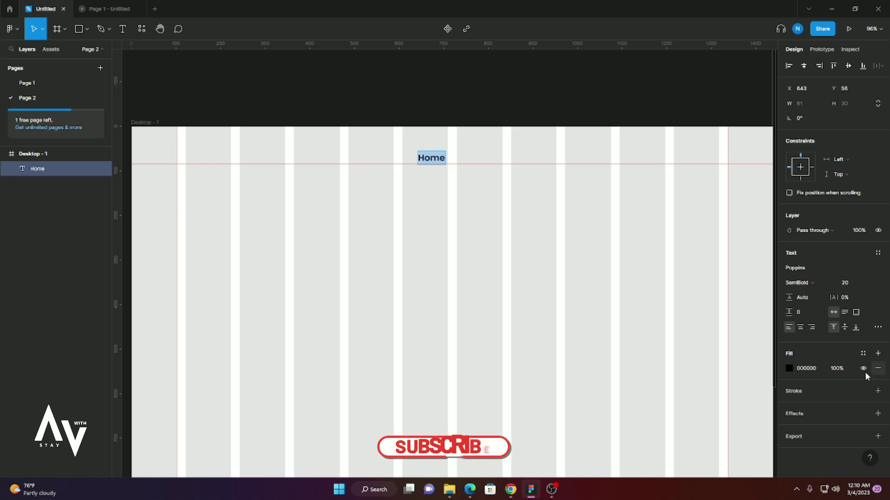
pyautogui.click(809, 281)
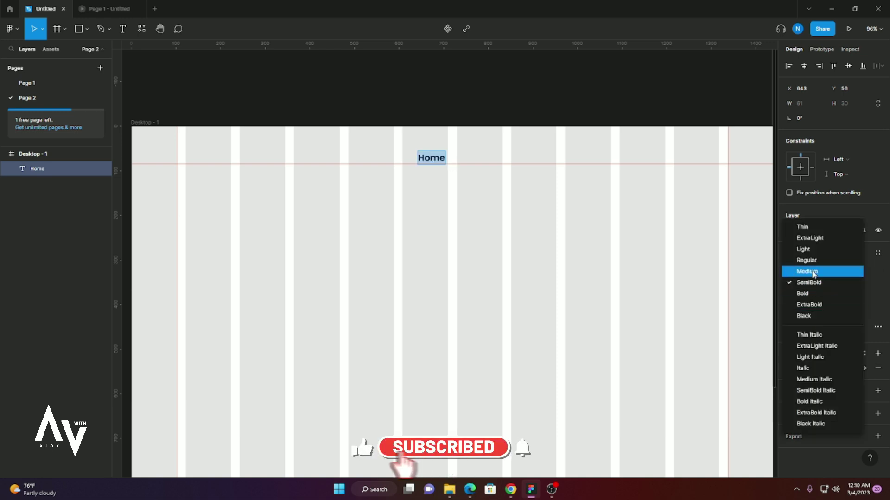
pyautogui.click(811, 260)
pyautogui.click(811, 280)
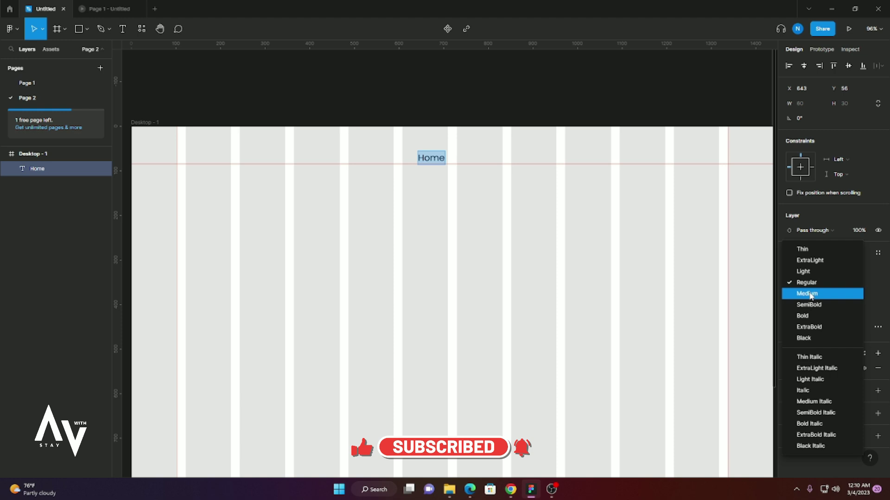
pyautogui.press('Escape')
pyautogui.moveTo(436, 158); pyautogui.dragTo(624, 163)
pyautogui.keyDown('ctrl'); pyautogui.scroll(-3, 455, 181); pyautogui.keyUp('ctrl')
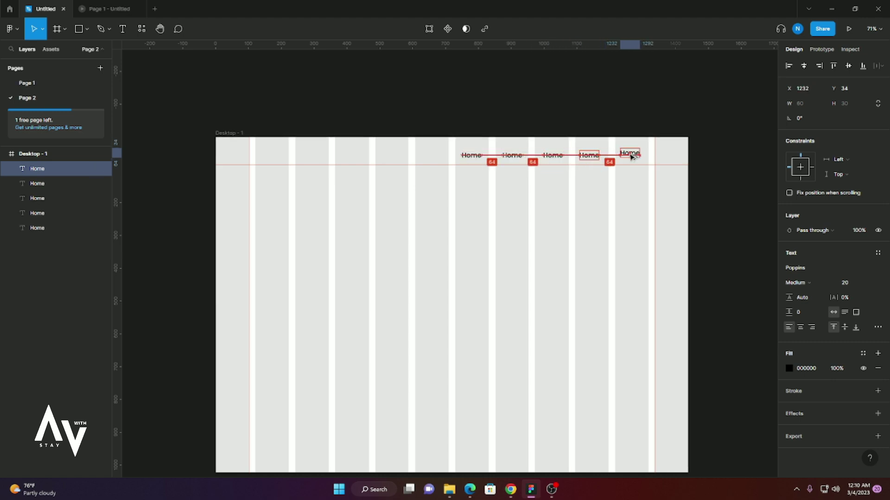
pyautogui.scroll(2, 527, 169)
# - Rename the copies to About Us, Services, Sales and Contact Us, adjusting their spacing
pyautogui.scroll(3, 527, 169)
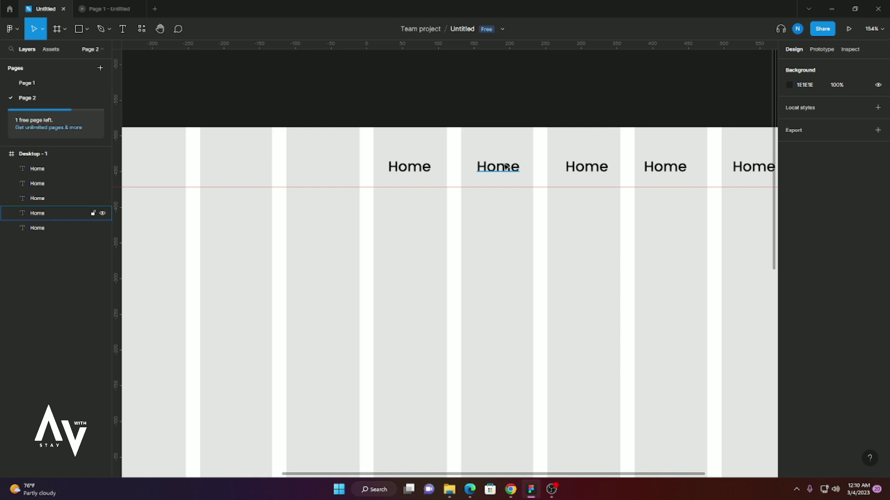
pyautogui.doubleClick(502, 167)
pyautogui.write('About Us')
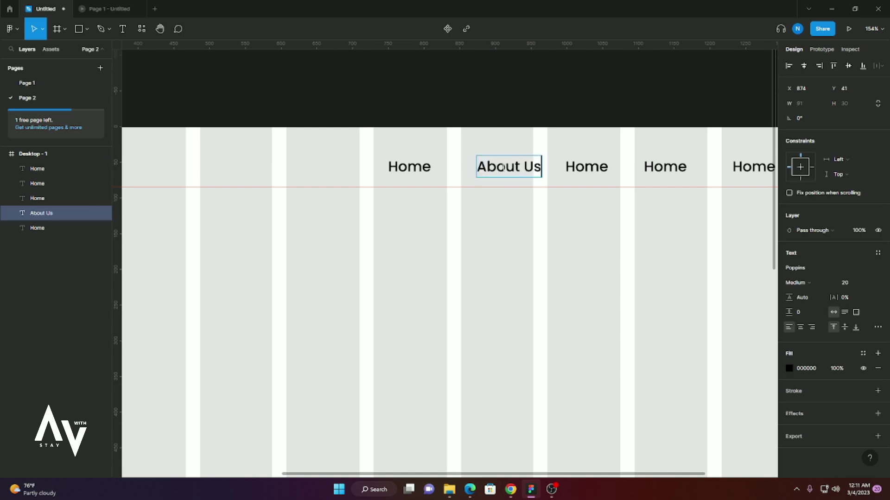
pyautogui.press('Escape')
pyautogui.moveTo(509, 167); pyautogui.dragTo(498, 167)
pyautogui.doubleClick(591, 168)
pyautogui.write('Services')
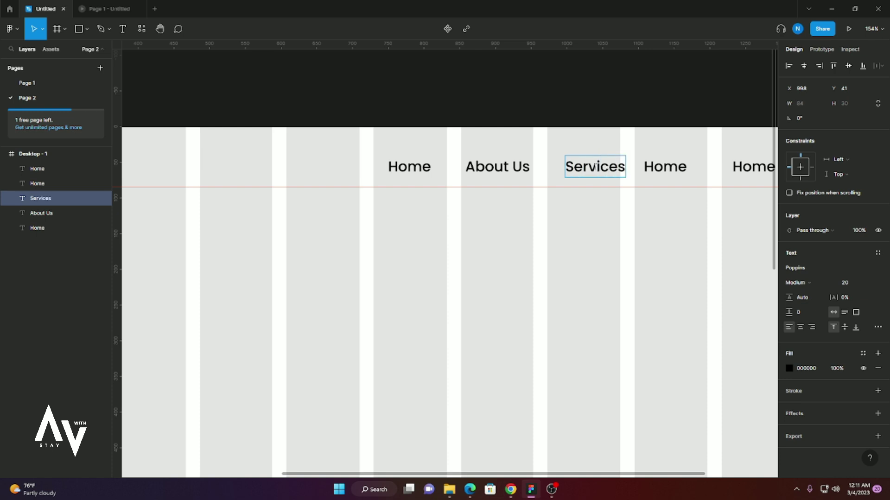
pyautogui.press('Escape')
pyautogui.moveTo(598, 166); pyautogui.dragTo(590, 167)
pyautogui.doubleClick(659, 168)
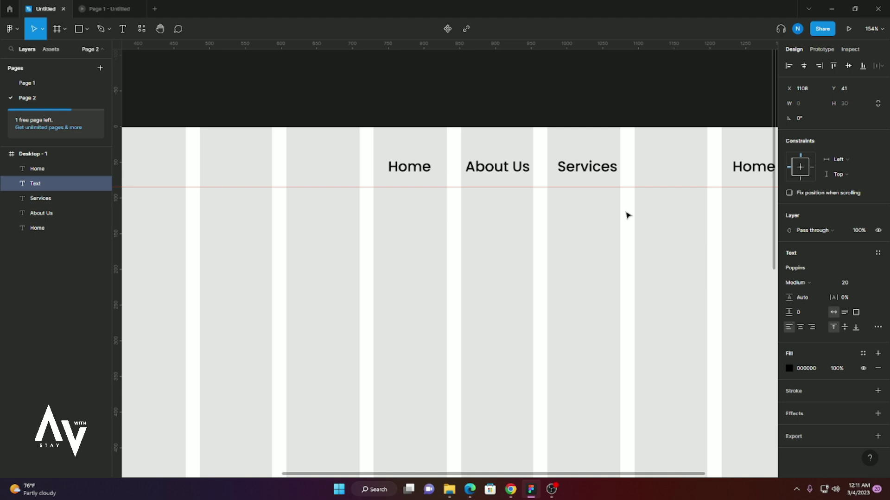
pyautogui.write('Sales')
pyautogui.doubleClick(748, 166)
pyautogui.write('Contact Us')
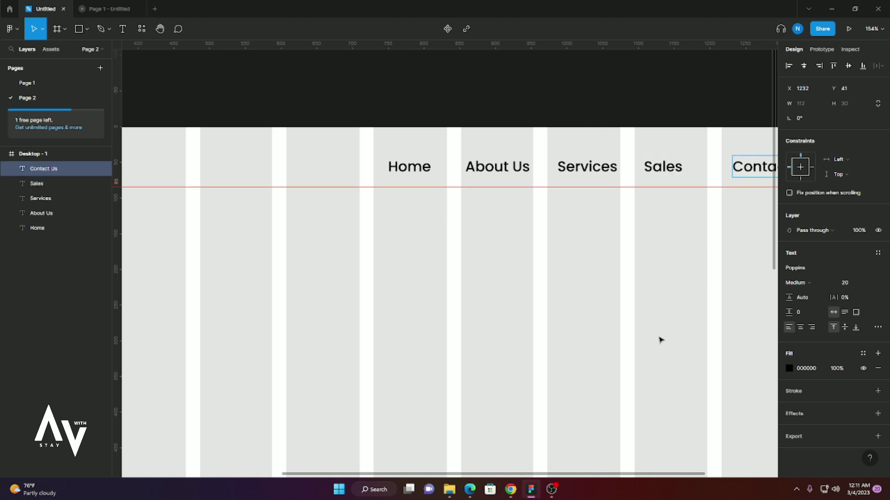
# - Select all five nav links and distribute them evenly with 48 spacing
pyautogui.scroll(-2, 526, 308)
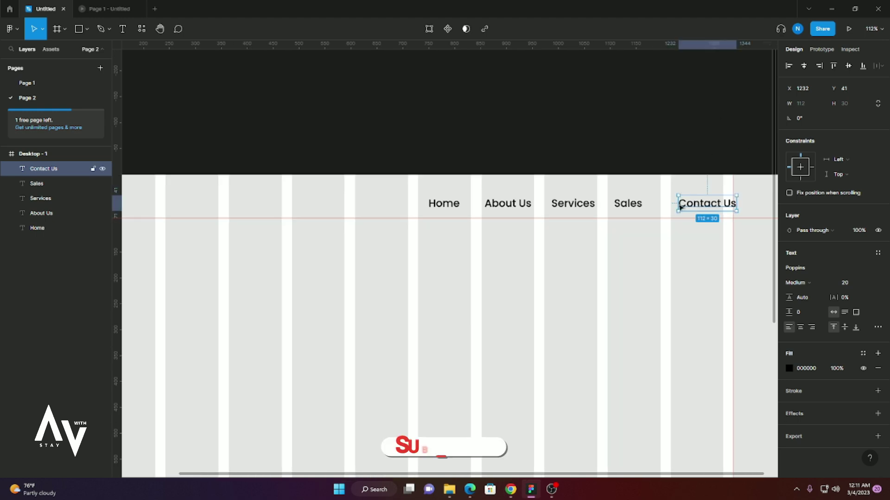
pyautogui.keyDown('shift'); pyautogui.click(628, 203); pyautogui.keyUp('shift')
pyautogui.keyDown('shift'); pyautogui.click(572, 204); pyautogui.keyUp('shift')
pyautogui.hotkey('ctrl', 'a')
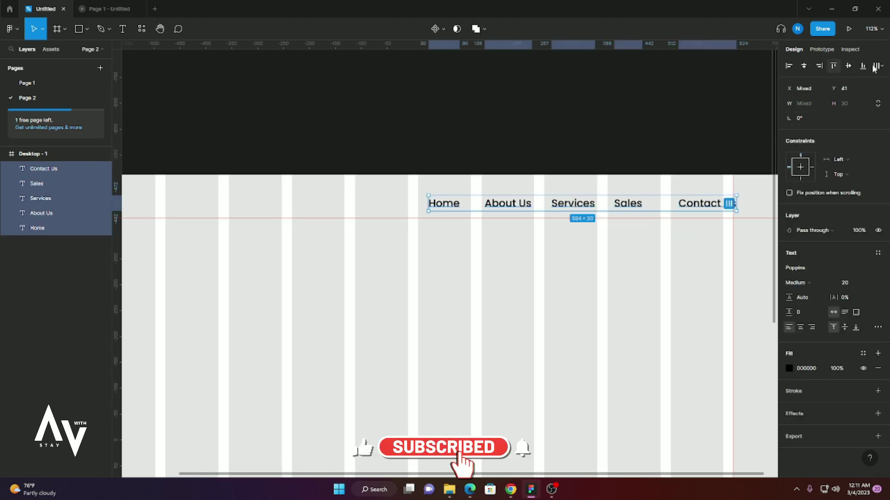
pyautogui.click(882, 66)
pyautogui.click(788, 107)
pyautogui.click(660, 110)
pyautogui.click(706, 203)
pyautogui.keyDown('shift'); pyautogui.click(638, 204); pyautogui.keyUp('shift')
pyautogui.keyDown('shift'); pyautogui.click(578, 203); pyautogui.keyUp('shift')
pyautogui.keyDown('shift'); pyautogui.click(510, 208); pyautogui.keyUp('shift')
pyautogui.keyDown('shift'); pyautogui.click(443, 203); pyautogui.keyUp('shift')
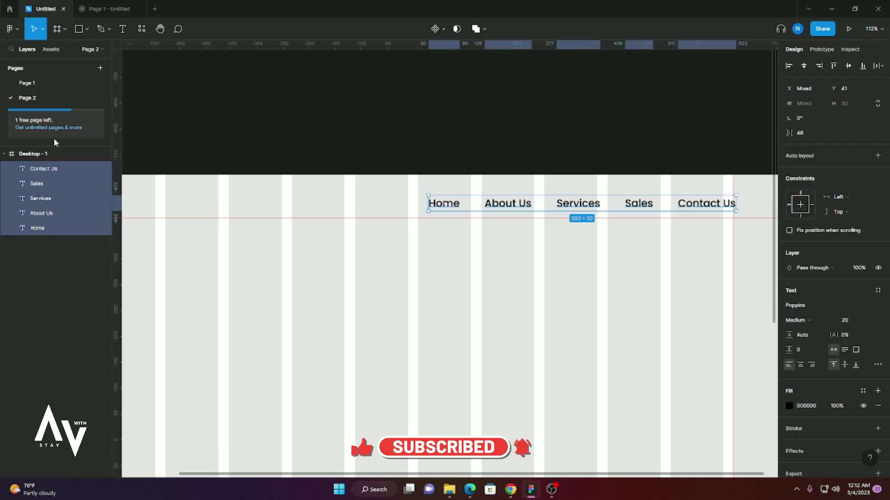
# - Group the five nav links as Group 1 and move it left to X 536, Y 44
pyautogui.rightClick(59, 172)
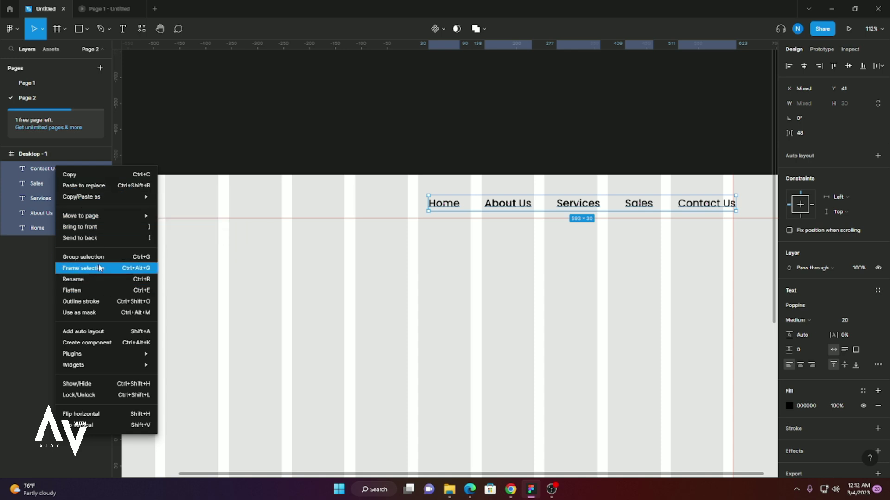
pyautogui.click(83, 258)
pyautogui.moveTo(640, 208); pyautogui.dragTo(527, 209)
pyautogui.scroll(-1, 427, 247)
pyautogui.scroll(-3, 404, 249)
pyautogui.scroll(-2, 378, 298)
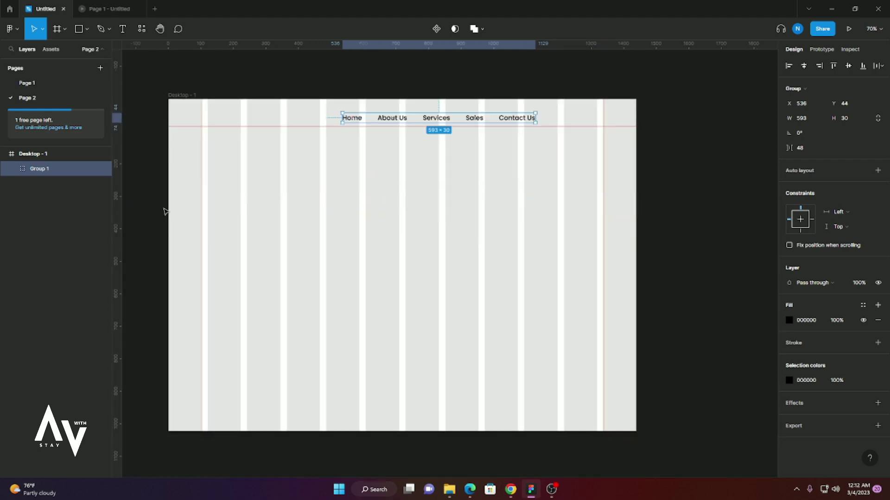
pyautogui.scroll(2, 256, 231)
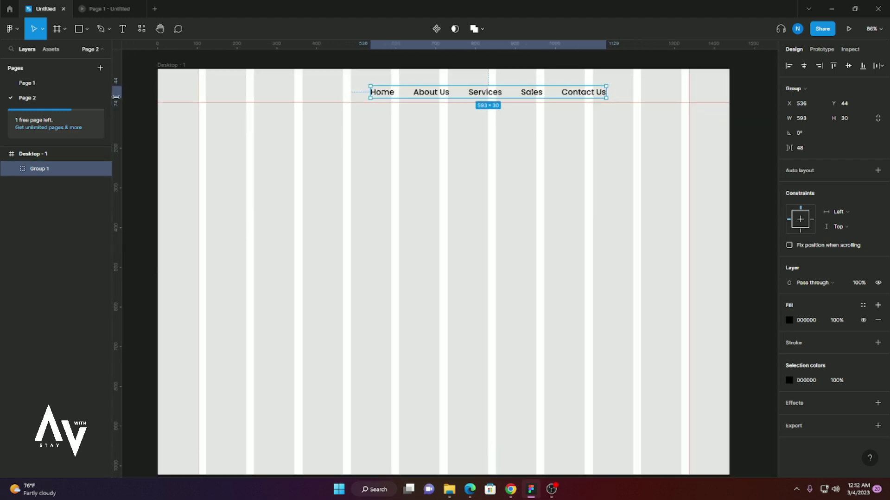
# - Place the png-1 logo image onto the Desktop frame
pyautogui.scroll(2, 256, 231)
pyautogui.click(256, 230)
pyautogui.click(87, 29)
pyautogui.click(48, 117)
pyautogui.click(109, 139)
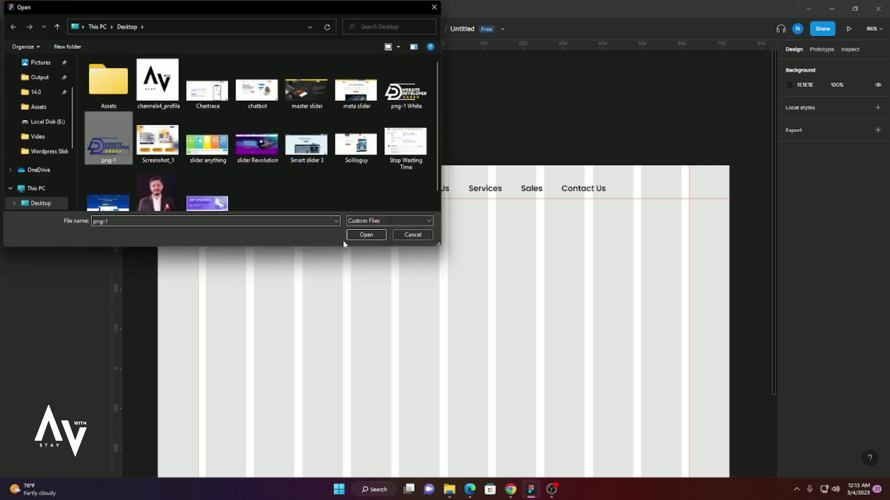
pyautogui.click(366, 236)
pyautogui.scroll(-5, 370, 278)
pyautogui.click(383, 287)
# - Resize the logo to 140×58 and position it at the frame's top-left (X 102, Y 27)
pyautogui.scroll(-1, 487, 302)
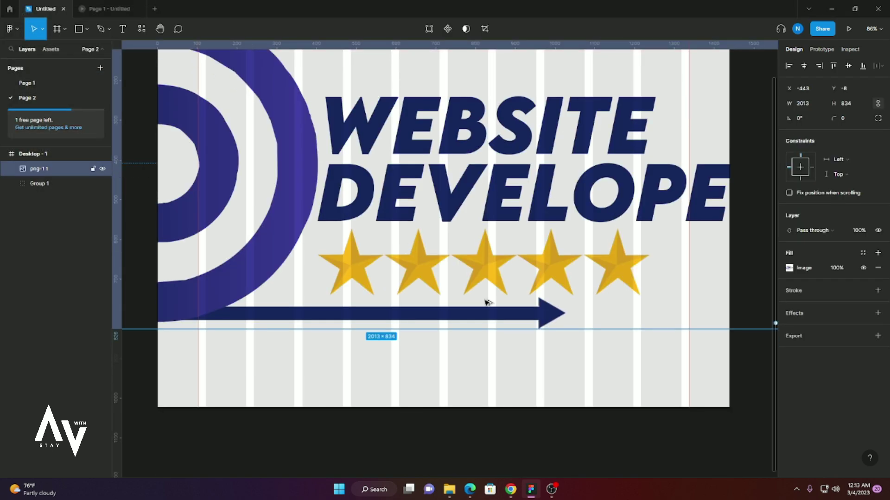
pyautogui.scroll(-2, 519, 279)
pyautogui.moveTo(725, 318)
pyautogui.mouseDown()
pyautogui.moveTo(308, 165)
pyautogui.moveTo(522, 258)
pyautogui.mouseUp()
pyautogui.hotkey('ctrl', 'z')
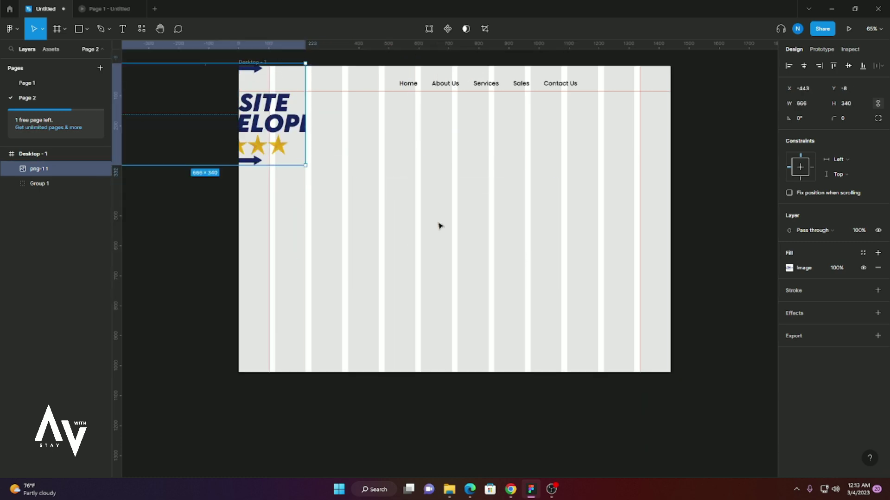
pyautogui.hotkey('ctrl', 'z')
pyautogui.moveTo(689, 322); pyautogui.dragTo(387, 189)
pyautogui.moveTo(353, 155); pyautogui.dragTo(529, 274)
pyautogui.moveTo(580, 296)
pyautogui.mouseDown()
pyautogui.moveTo(360, 204)
pyautogui.moveTo(304, 125)
pyautogui.moveTo(318, 170)
pyautogui.moveTo(328, 179)
pyautogui.moveTo(290, 95)
pyautogui.moveTo(295, 121)
pyautogui.mouseUp()
pyautogui.scroll(1, 324, 203)
pyautogui.scroll(1, 312, 134)
pyautogui.scroll(1, 312, 135)
pyautogui.scroll(3, 312, 135)
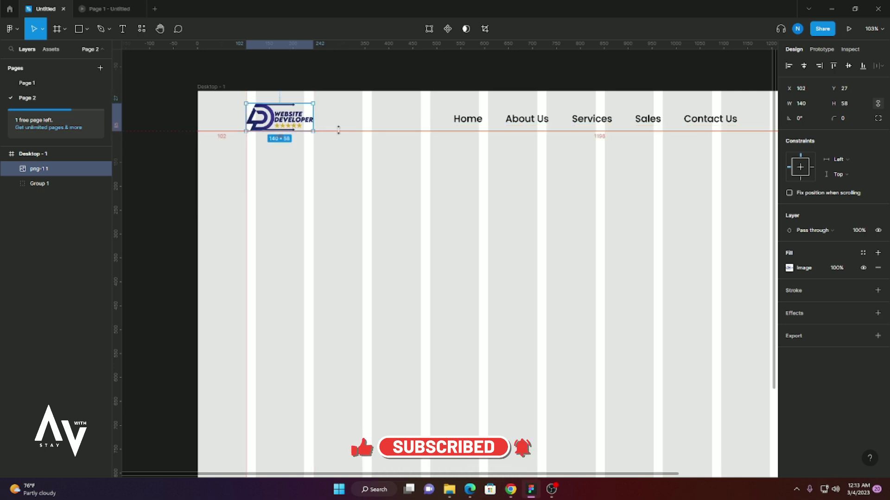
pyautogui.press('Up')
pyautogui.press('Up')
# - Raise the nav group to align with the logo and draw a 111×33 rectangle right of Contact Us
pyautogui.moveTo(654, 129); pyautogui.dragTo(655, 123)
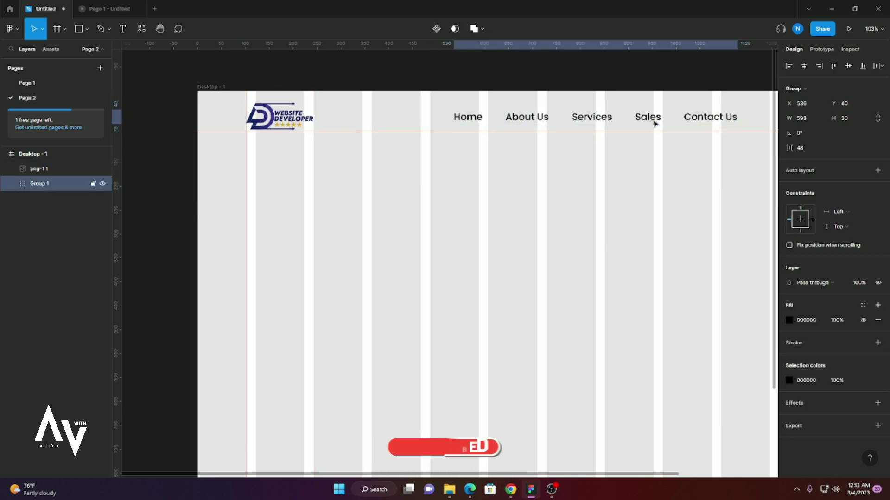
pyautogui.click(462, 209)
pyautogui.keyDown('ctrl'); pyautogui.scroll(-2, 417, 219); pyautogui.keyUp('ctrl')
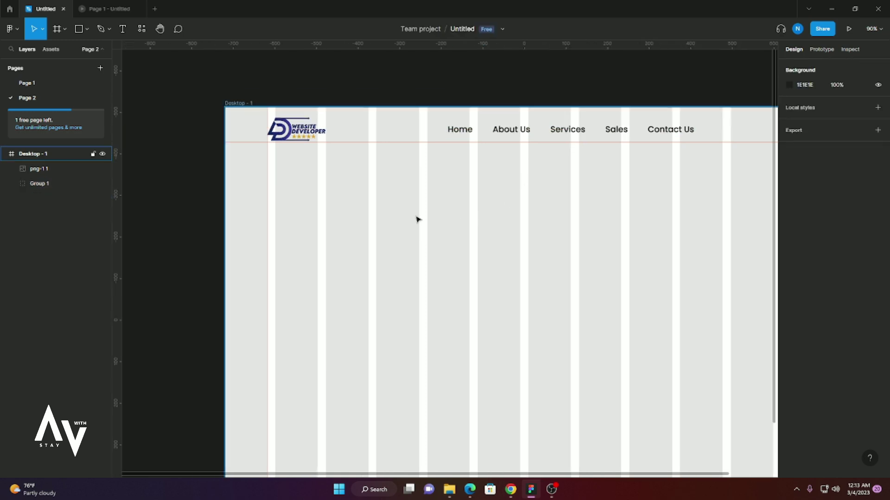
pyautogui.keyDown('ctrl'); pyautogui.scroll(-2, 541, 255); pyautogui.keyUp('ctrl')
pyautogui.moveTo(558, 473); pyautogui.dragTo(628, 472)
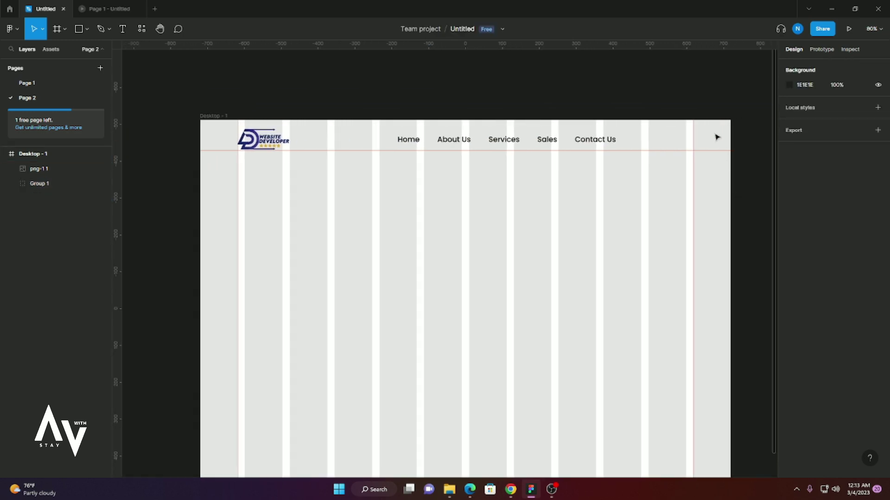
pyautogui.keyDown('ctrl'); pyautogui.scroll(3, 726, 153); pyautogui.keyUp('ctrl')
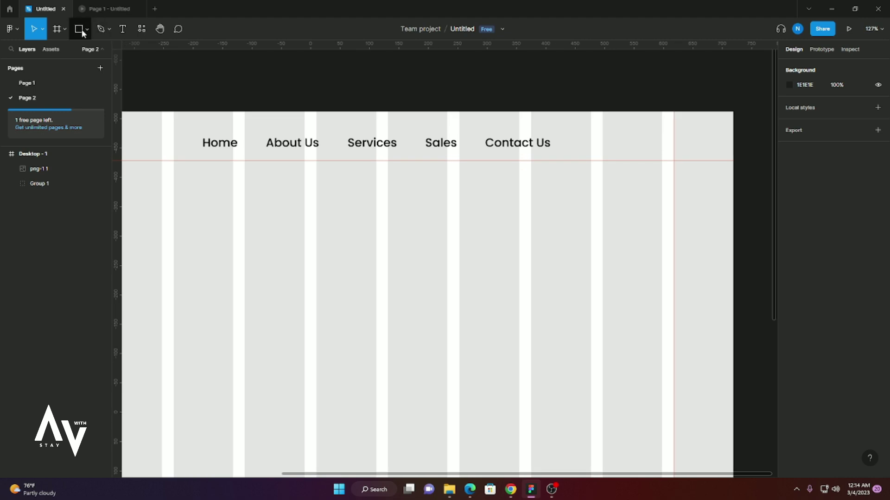
pyautogui.moveTo(595, 139); pyautogui.dragTo(670, 160)
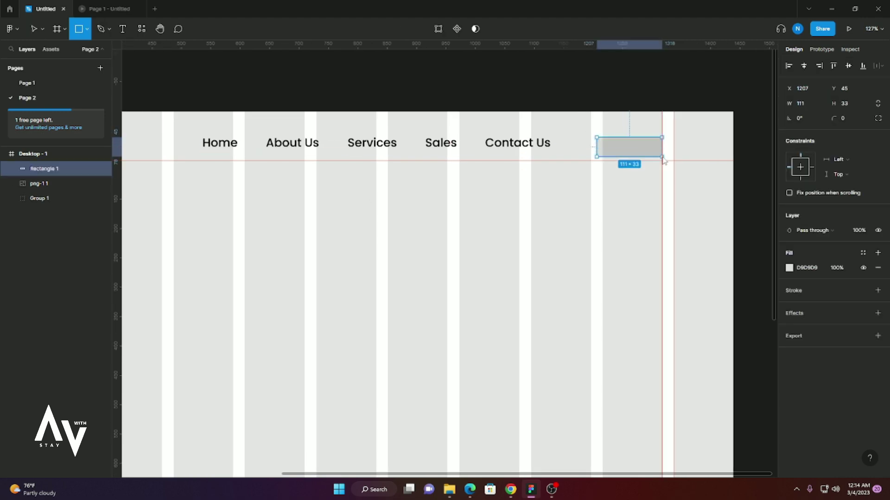
# - Level the rectangle with the nav, fill it navy 050439 and give it corner radius 20
pyautogui.moveTo(617, 151)
pyautogui.mouseDown()
pyautogui.moveTo(634, 147)
pyautogui.moveTo(619, 147)
pyautogui.mouseUp()
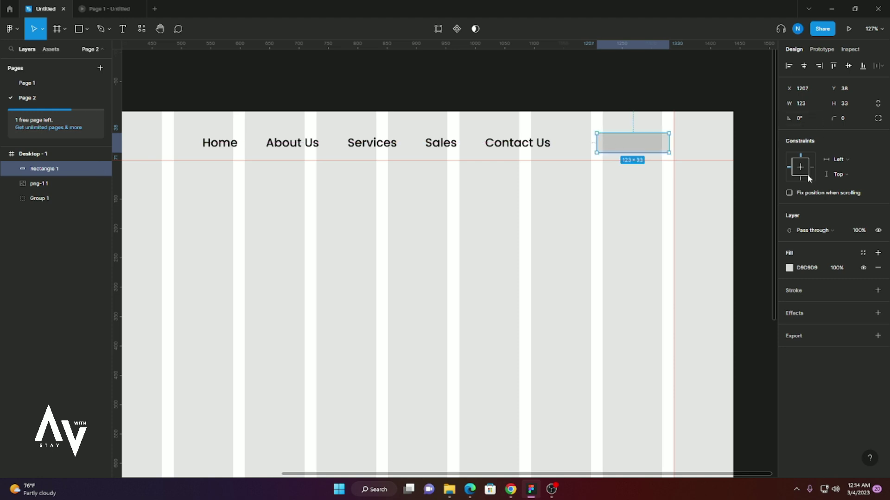
pyautogui.click(789, 268)
pyautogui.click(689, 434)
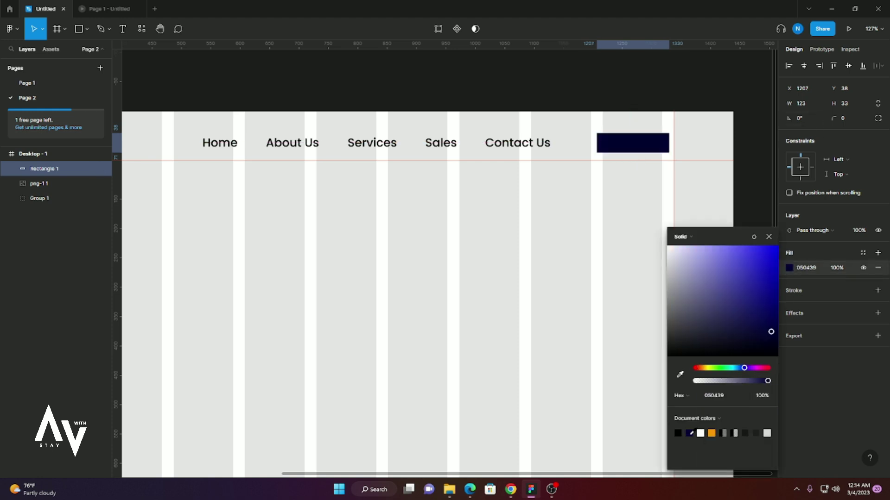
pyautogui.click(768, 237)
pyautogui.press('Return')
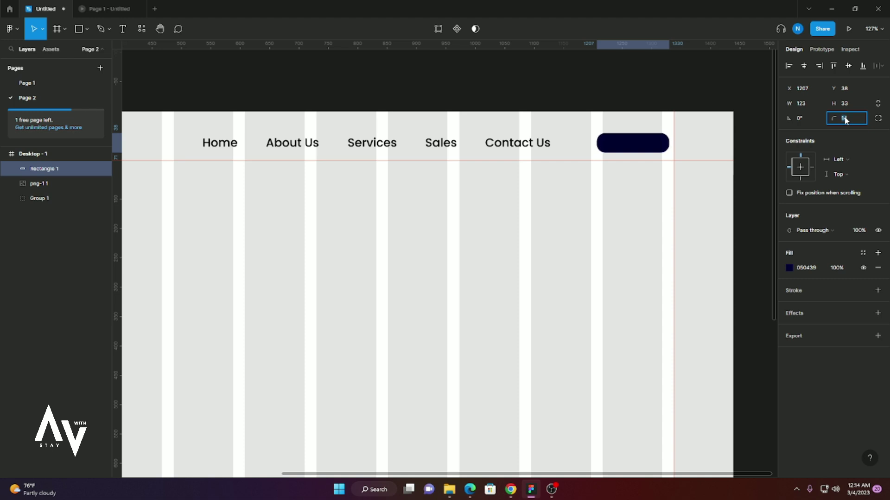
pyautogui.click(672, 116)
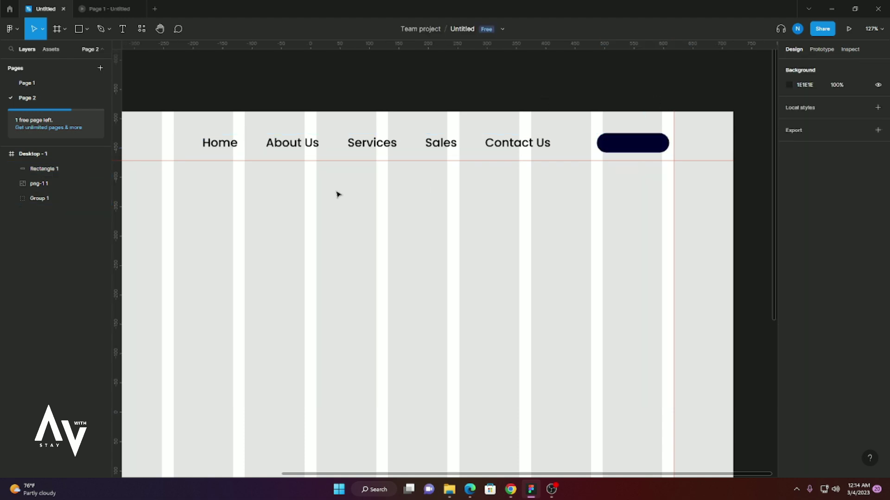
# - Add a 'Start Now' text label and move it onto the navy button
pyautogui.click(54, 168)
pyautogui.click(429, 256)
pyautogui.write('Start N')
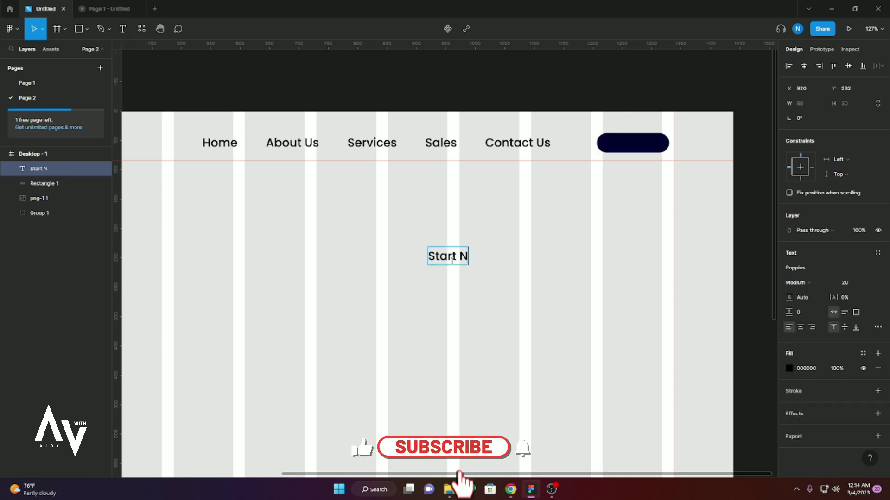
pyautogui.write('ow')
pyautogui.press('Escape')
pyautogui.moveTo(456, 257)
pyautogui.mouseDown()
pyautogui.moveTo(666, 134)
pyautogui.moveTo(637, 144)
pyautogui.mouseUp()
# - Colour the Start Now label white FFFDFD and centre it on the button
pyautogui.click(789, 368)
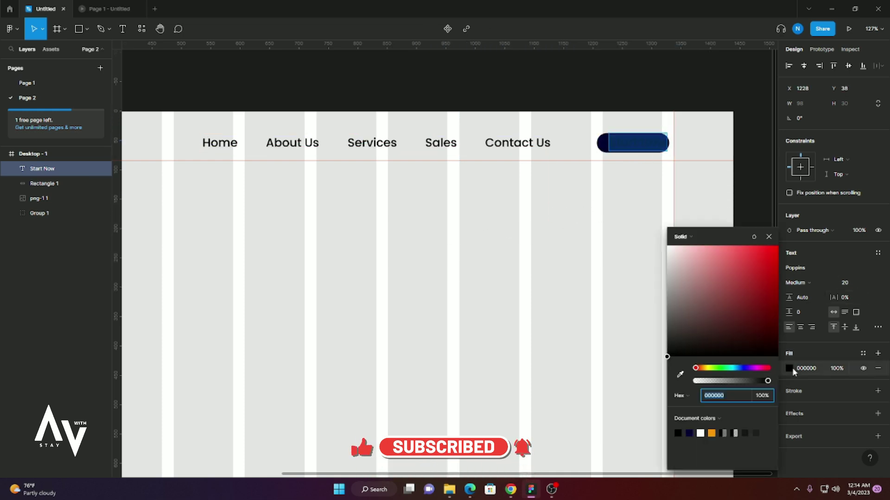
pyautogui.click(695, 382)
pyautogui.click(669, 246)
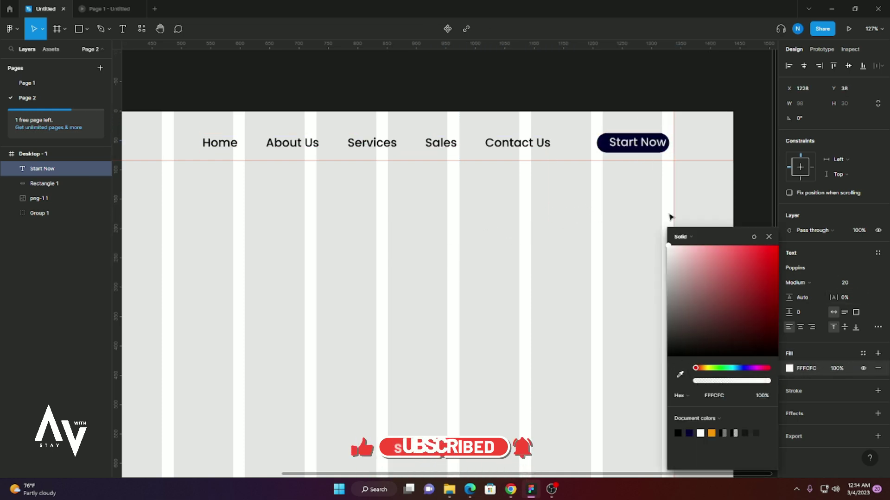
pyautogui.click(711, 175)
pyautogui.scroll(1, 651, 141)
pyautogui.click(651, 149)
pyautogui.moveTo(651, 149); pyautogui.dragTo(647, 149)
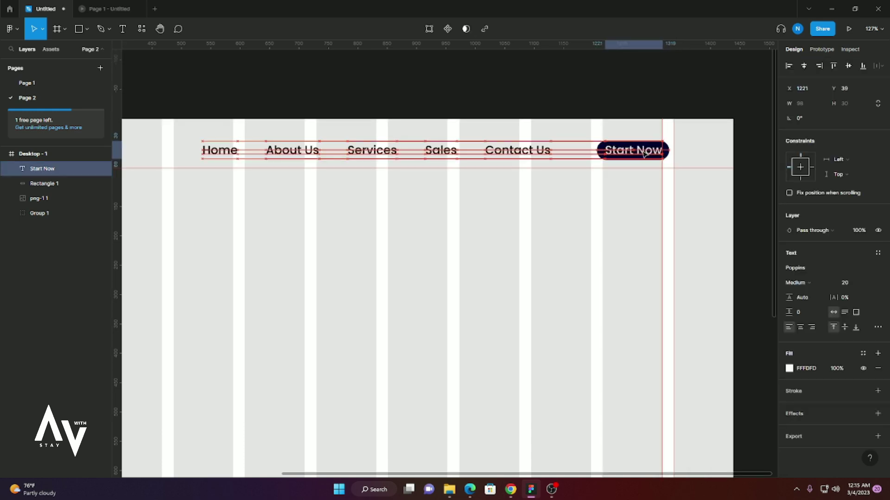
pyautogui.keyDown('shift'); pyautogui.click(665, 156); pyautogui.keyUp('shift')
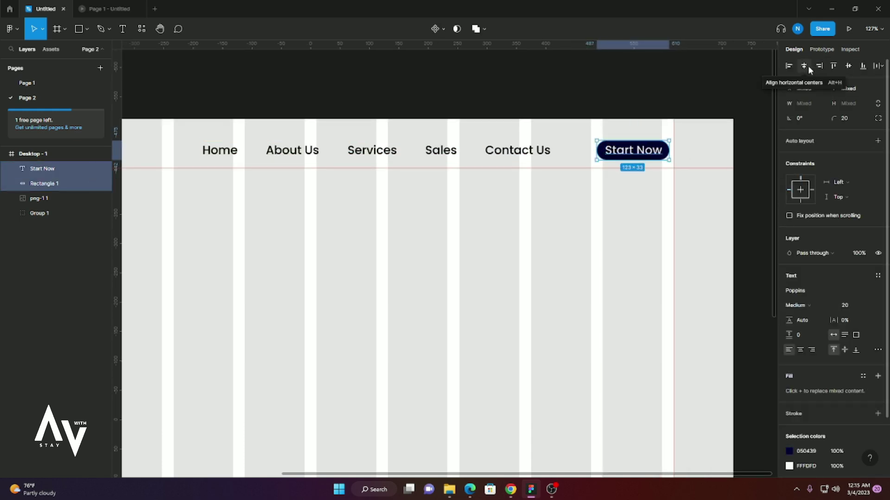
pyautogui.click(707, 113)
# - Stop editing the Start Now label, review the finished header and deselect the frame
pyautogui.scroll(-1, 466, 205)
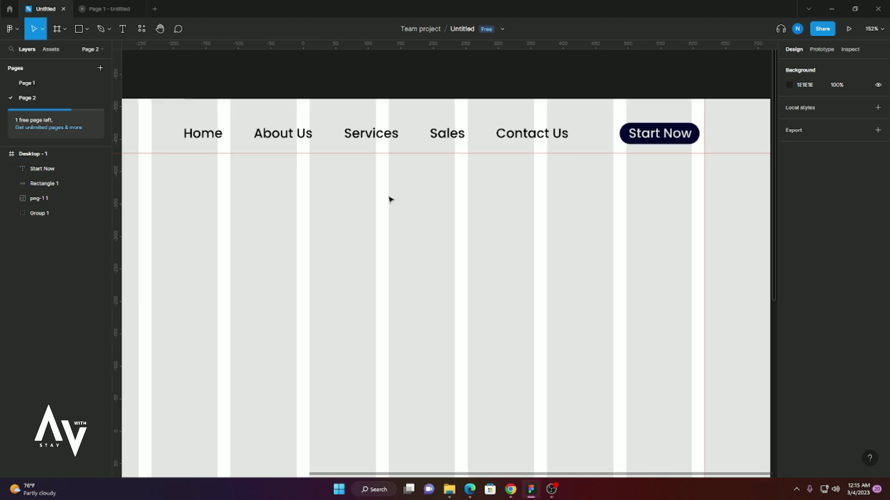
pyautogui.scroll(-3, 417, 197)
pyautogui.scroll(-2, 429, 195)
pyautogui.click(574, 156)
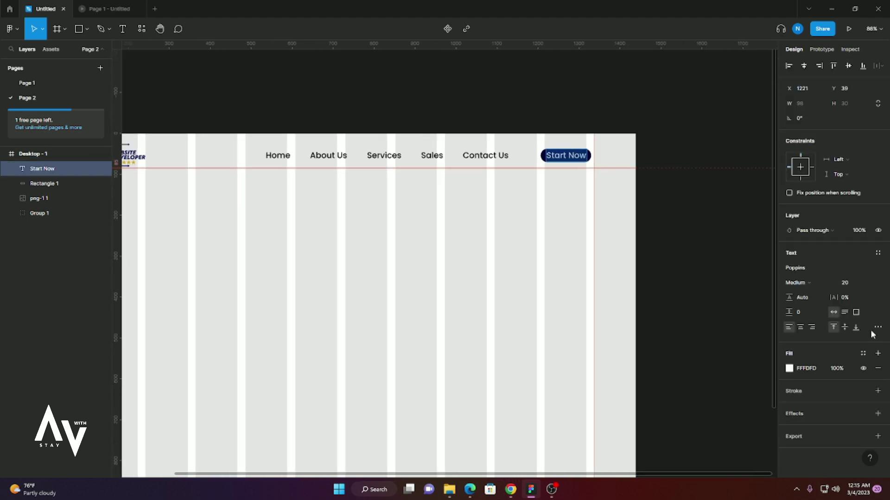
pyautogui.press('Escape')
pyautogui.scroll(2, 463, 283)
pyautogui.scroll(-3, 463, 278)
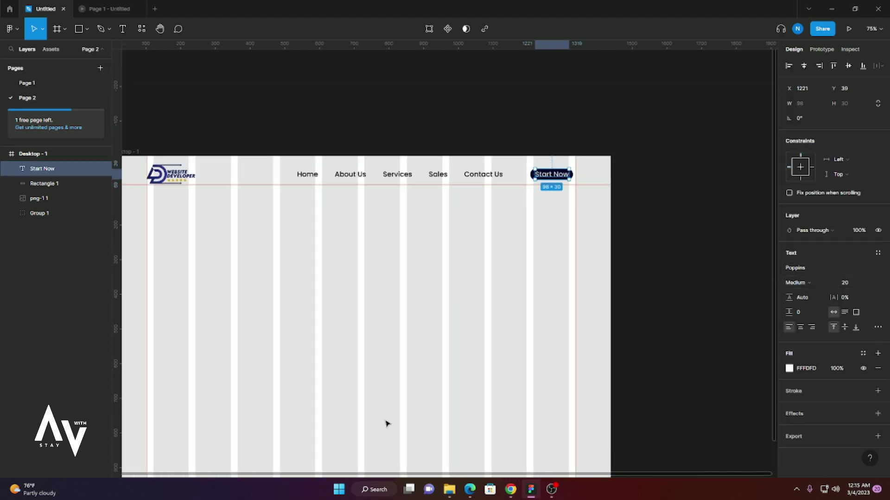
pyautogui.press('Escape')
pyautogui.scroll(-2, 255, 194)
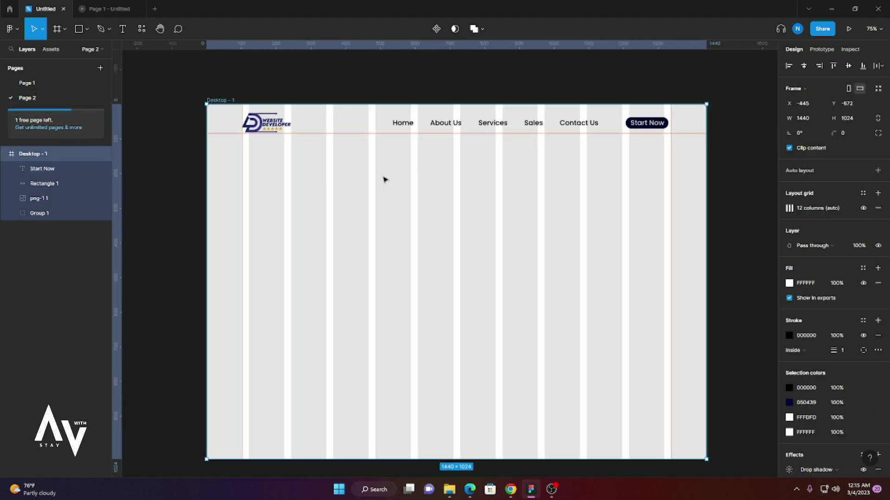
pyautogui.scroll(1, 522, 185)
pyautogui.scroll(-2, 523, 186)
pyautogui.scroll(1, 538, 198)
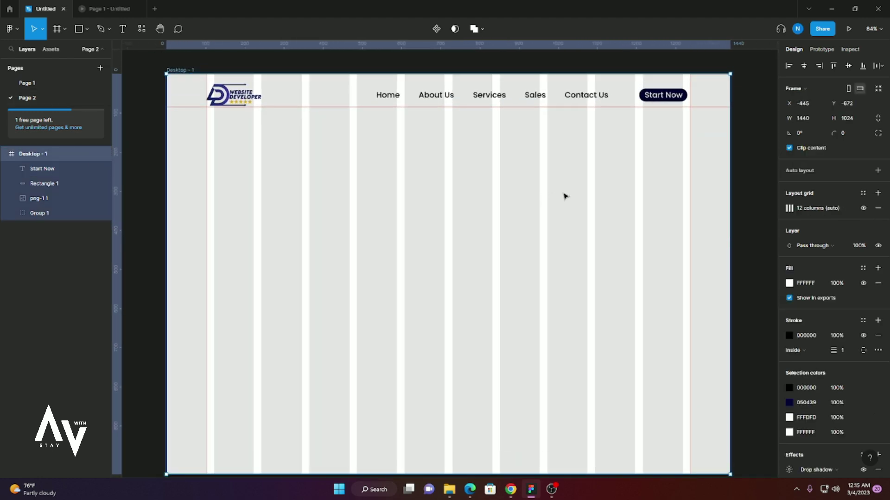
pyautogui.click(154, 106)
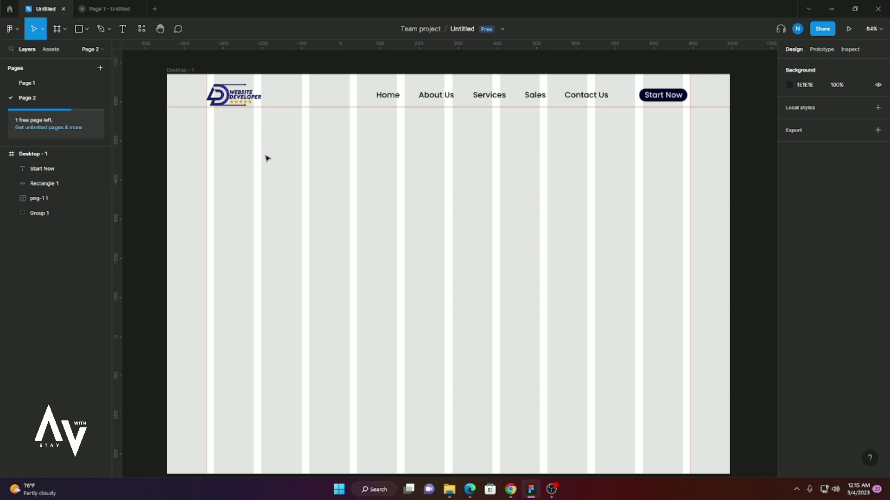
# - Draw a circle below the nav links and fill it dark navy 050439
pyautogui.click(87, 29)
pyautogui.click(87, 74)
pyautogui.moveTo(327, 167)
pyautogui.mouseDown()
pyautogui.moveTo(428, 255)
pyautogui.moveTo(432, 271)
pyautogui.mouseUp()
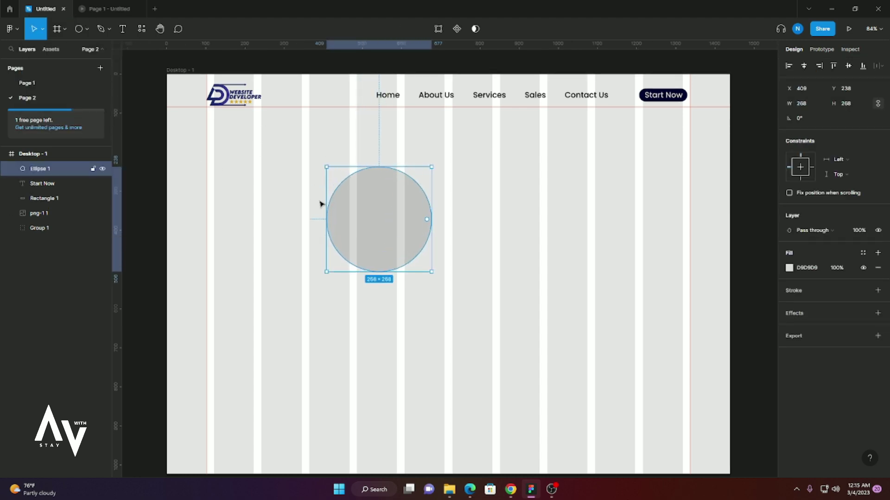
pyautogui.click(789, 268)
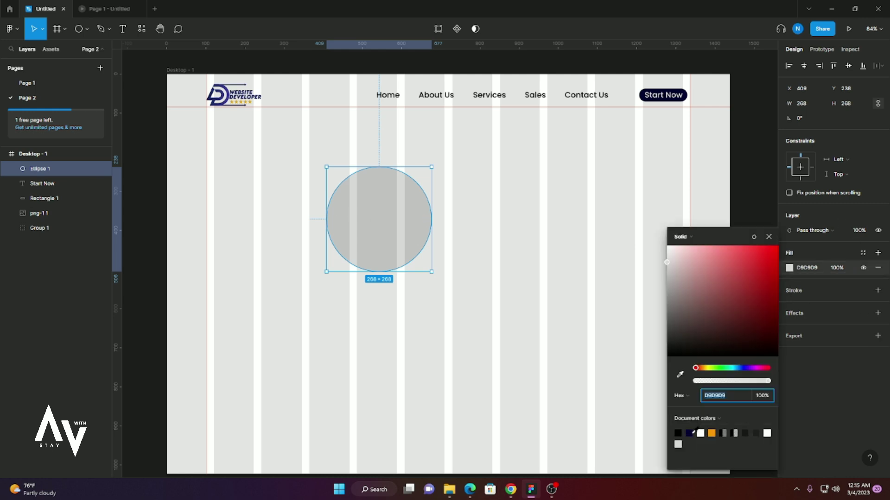
pyautogui.click(689, 434)
# - Duplicate it as an orange F99500 circle; move navy top-left and orange up-right
pyautogui.press('Escape')
pyautogui.press('Escape')
pyautogui.moveTo(383, 224); pyautogui.dragTo(492, 234)
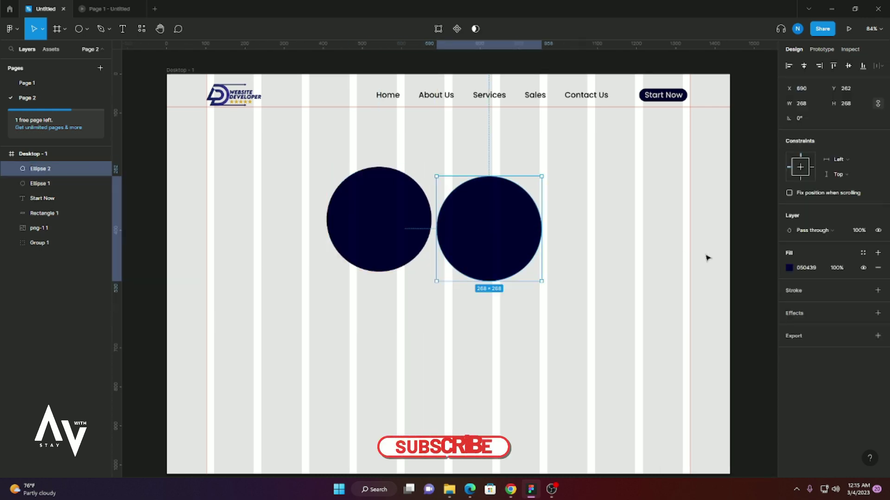
pyautogui.click(789, 268)
pyautogui.click(712, 434)
pyautogui.moveTo(372, 219); pyautogui.dragTo(182, 107)
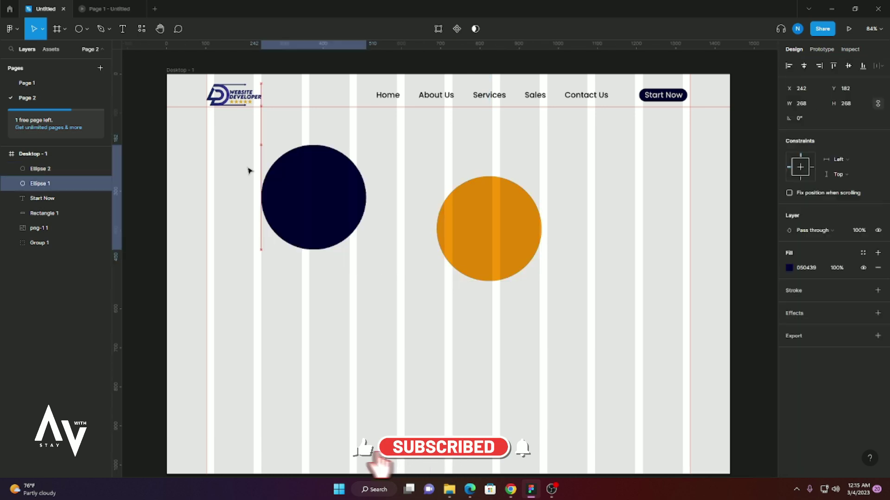
pyautogui.moveTo(500, 218); pyautogui.dragTo(509, 186)
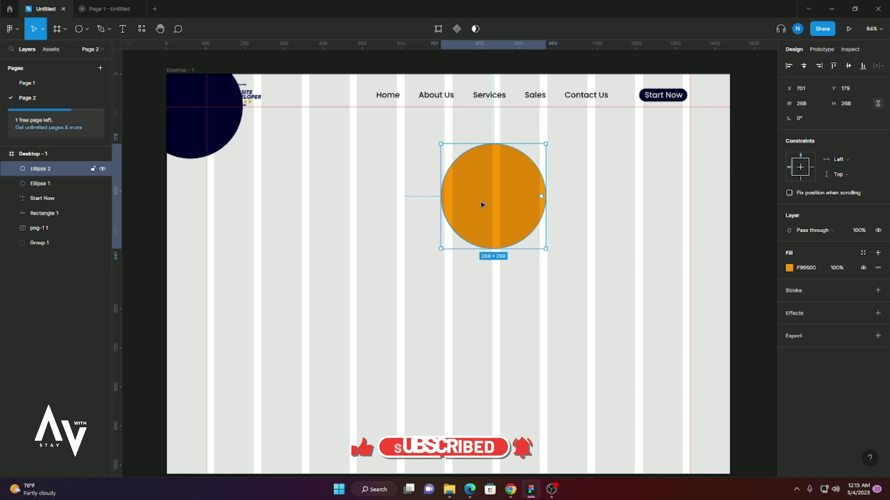
# - Add navy circle copies at the lower right and middle left of the frame
pyautogui.moveTo(194, 112); pyautogui.dragTo(451, 227)
pyautogui.moveTo(622, 295); pyautogui.dragTo(654, 373)
pyautogui.scroll(-3, 389, 225)
pyautogui.moveTo(421, 216); pyautogui.dragTo(345, 262)
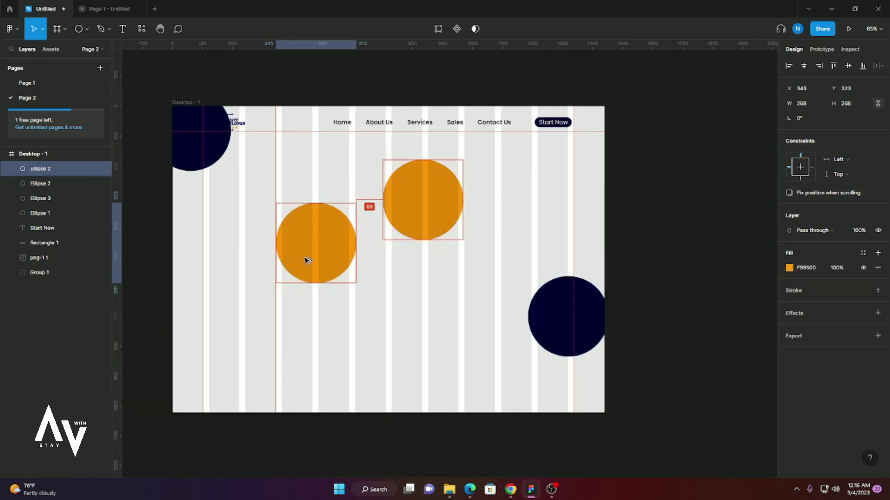
pyautogui.moveTo(447, 211); pyautogui.dragTo(475, 202)
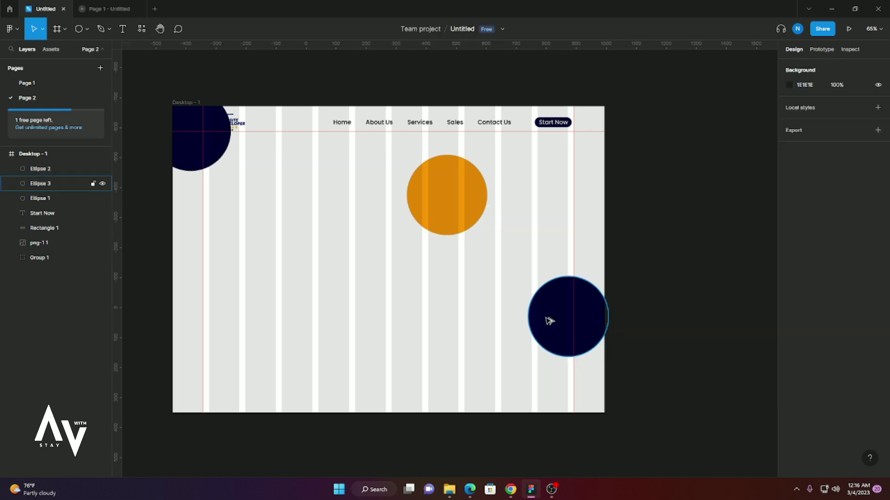
pyautogui.moveTo(542, 318); pyautogui.dragTo(283, 269)
pyautogui.moveTo(139, 82); pyautogui.dragTo(633, 306)
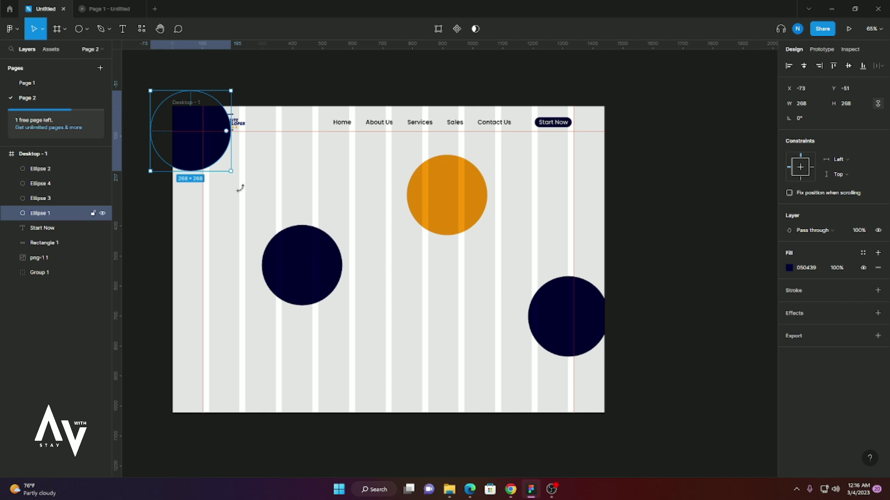
# - Give all four circles a heavy layer blur of about 200
pyautogui.click(818, 380)
pyautogui.click(829, 395)
pyautogui.click(788, 380)
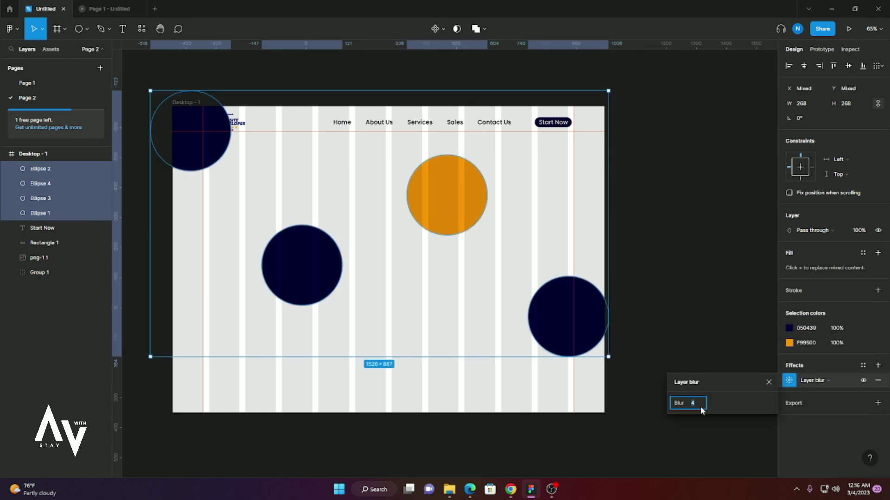
pyautogui.write('00')
pyautogui.press('Return')
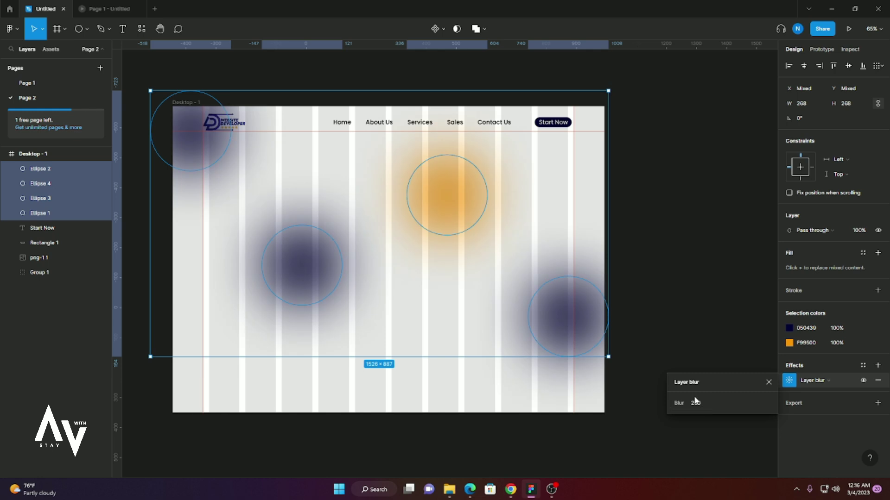
pyautogui.moveTo(680, 404); pyautogui.dragTo(699, 412)
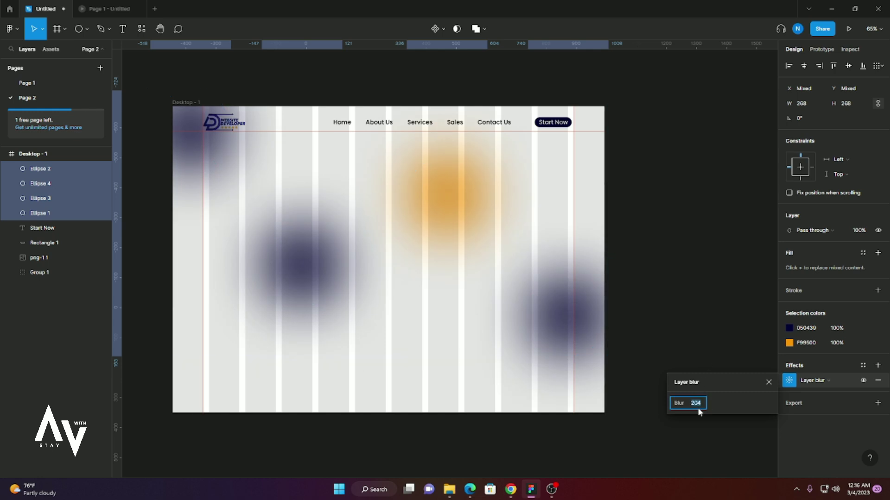
pyautogui.click(688, 337)
# - Bring the logo in front of the glows, then select the nav links and Start Now button
pyautogui.click(431, 202)
pyautogui.click(700, 255)
pyautogui.click(201, 146)
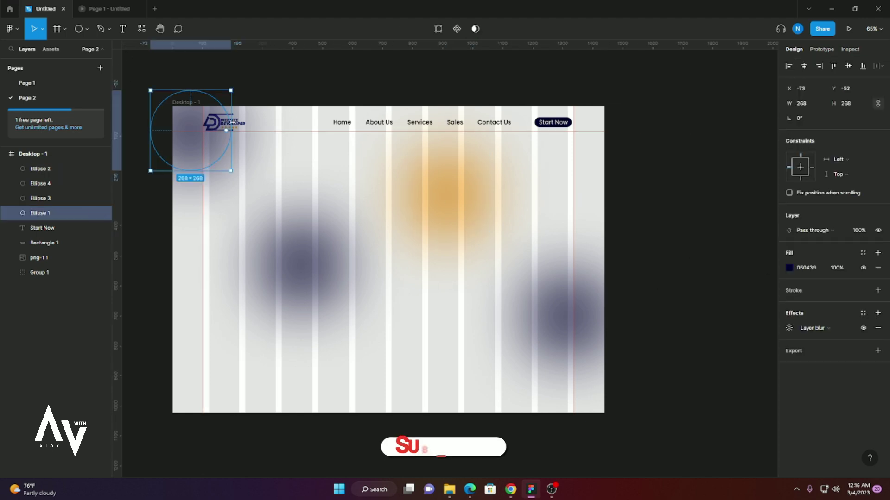
pyautogui.click(222, 121)
pyautogui.rightClick(233, 122)
pyautogui.click(273, 213)
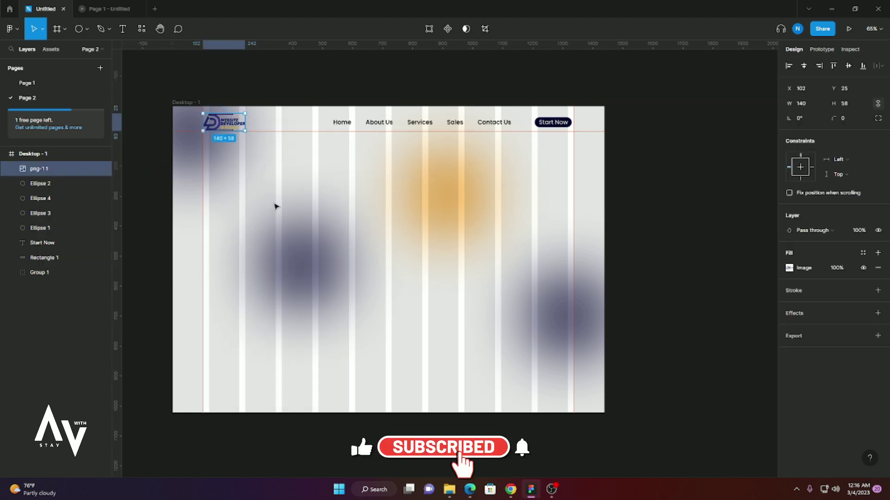
pyautogui.click(242, 136)
pyautogui.click(499, 128)
pyautogui.keyDown('shift'); pyautogui.click(542, 124); pyautogui.keyUp('shift')
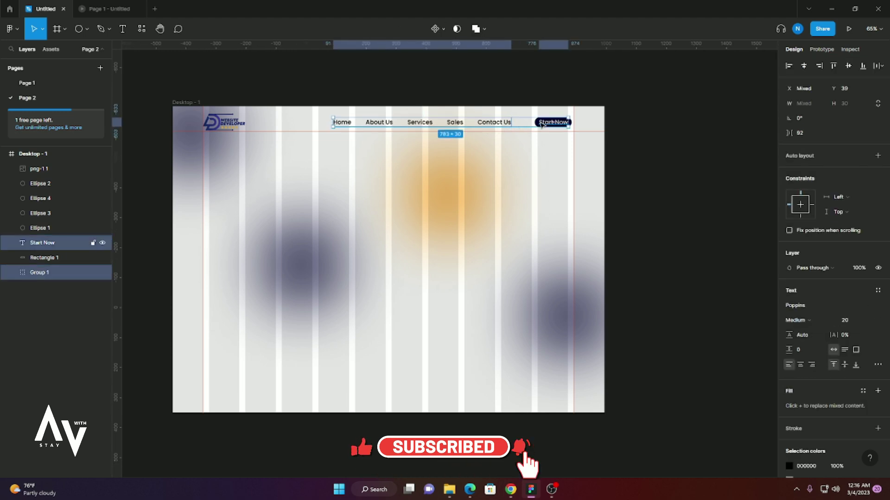
# - Bring the Start Now button and the navigation links group to the front
pyautogui.click(609, 136)
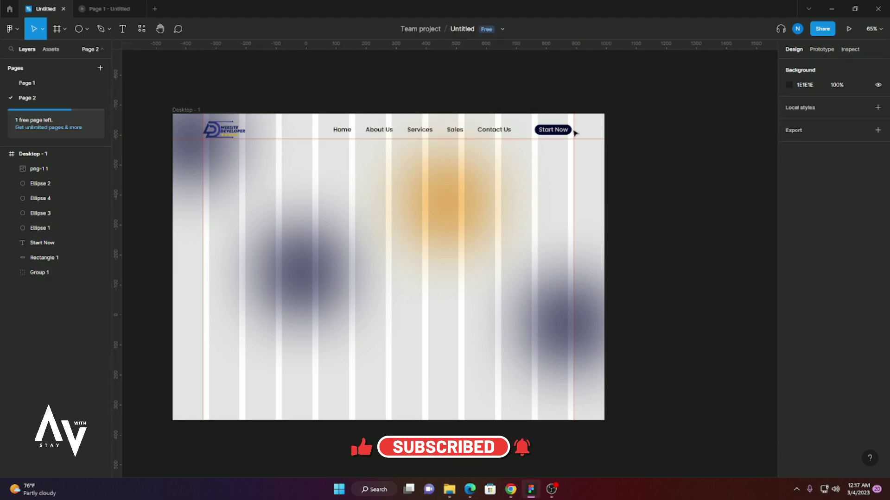
pyautogui.scroll(3, 570, 137)
pyautogui.click(570, 137)
pyautogui.press('Escape')
pyautogui.scroll(1, 568, 139)
pyautogui.moveTo(568, 139); pyautogui.dragTo(553, 162)
pyautogui.rightClick(547, 151)
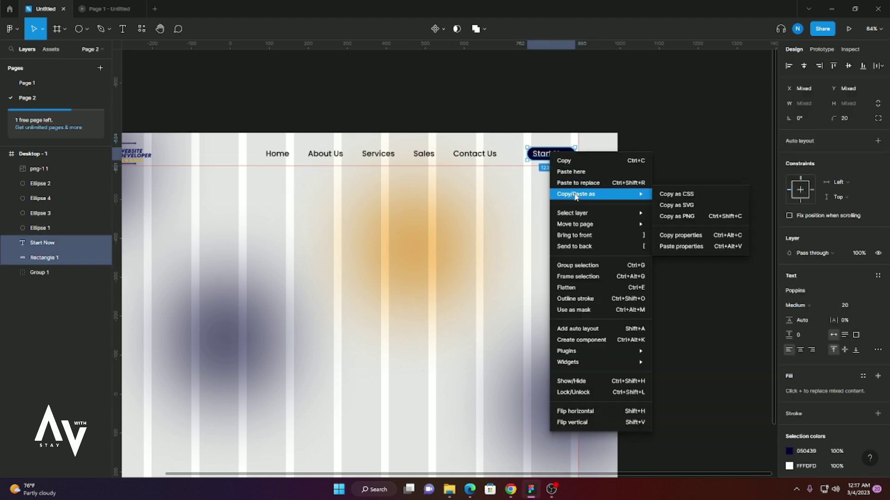
pyautogui.click(561, 234)
pyautogui.click(484, 153)
pyautogui.rightClick(484, 150)
pyautogui.click(519, 232)
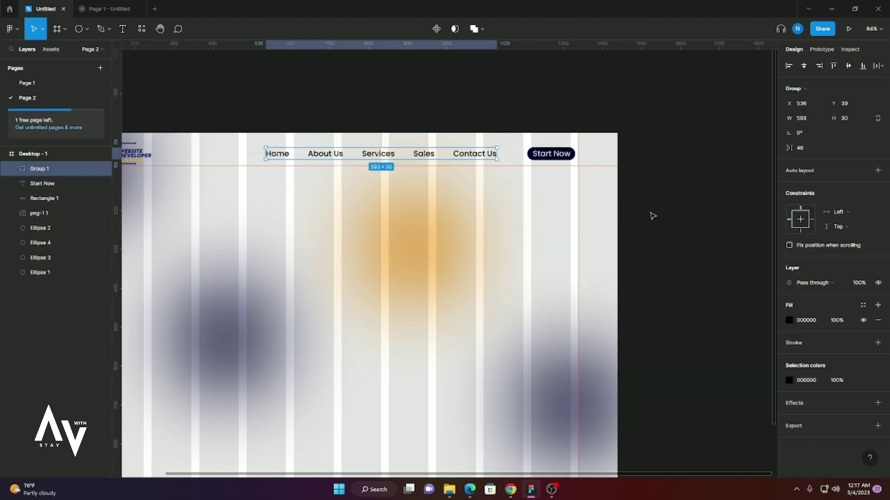
# - Move the middle-left navy glow lower and delete the top-left navy glow
pyautogui.scroll(1, 563, 303)
pyautogui.hscroll(-5, 446, 413)
pyautogui.scroll(-4, 406, 193)
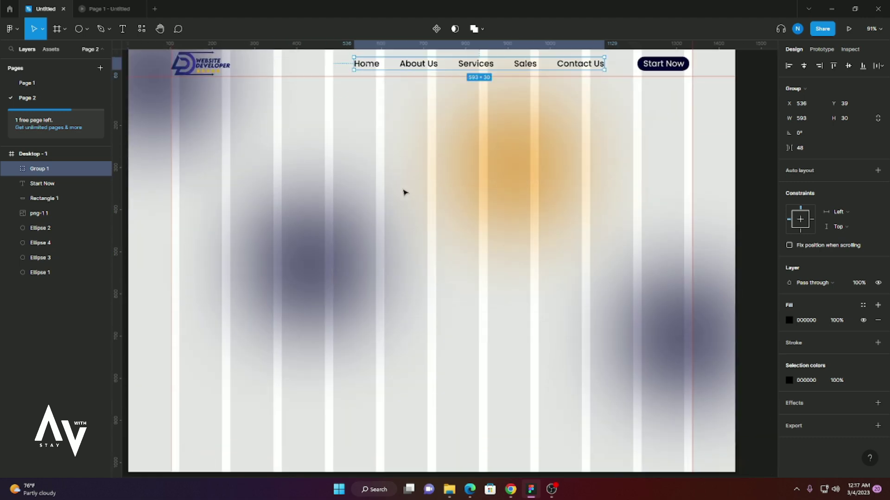
pyautogui.press('Escape')
pyautogui.moveTo(341, 262); pyautogui.dragTo(350, 299)
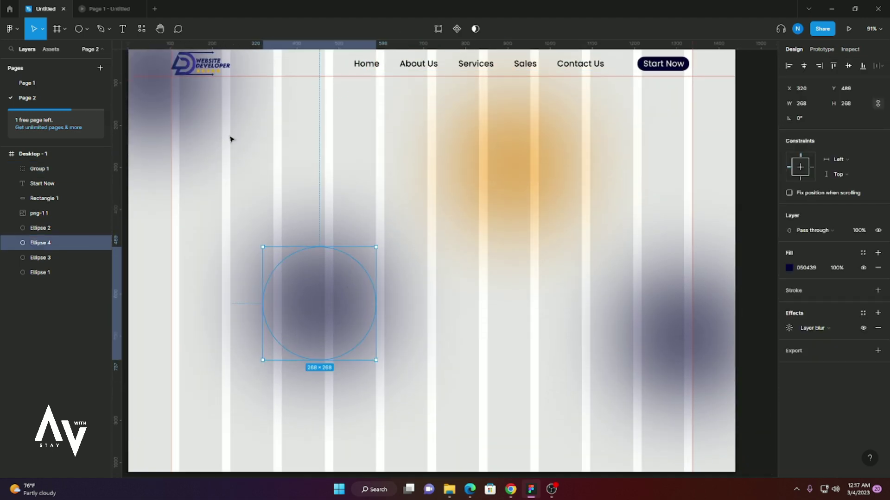
pyautogui.scroll(-2, 321, 147)
pyautogui.press('Escape')
pyautogui.scroll(-1, 411, 175)
pyautogui.click(204, 79)
pyautogui.press('Delete')
# - Copy the orange glow to the top-left corner and bring the logo in front of it
pyautogui.click(460, 137)
pyautogui.scroll(-1, 380, 176)
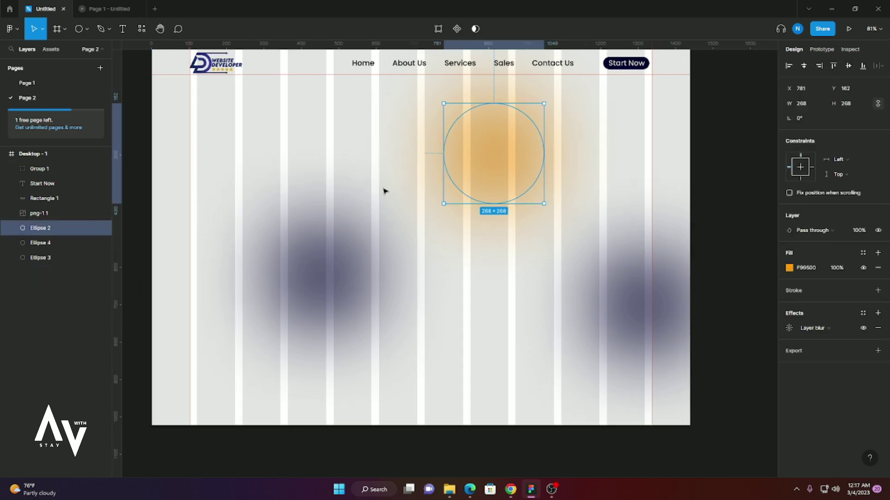
pyautogui.scroll(1, 417, 177)
pyautogui.moveTo(457, 163); pyautogui.dragTo(194, 93)
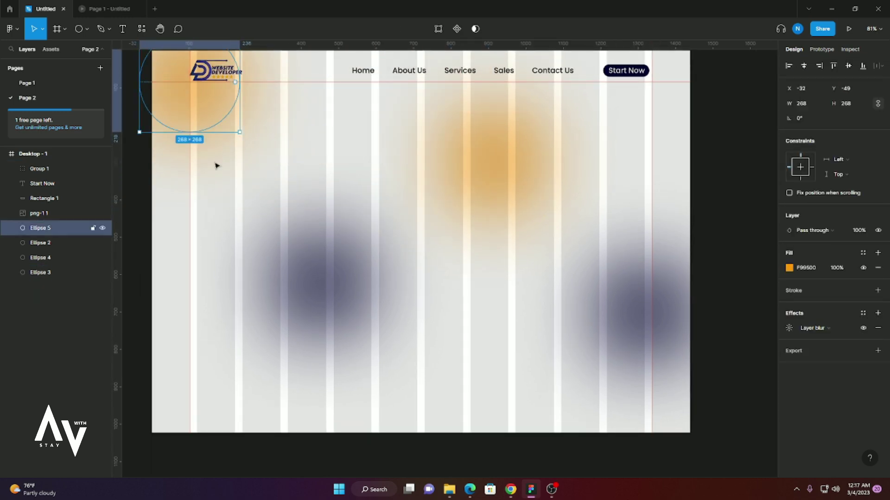
pyautogui.click(218, 69)
pyautogui.rightClick(222, 71)
pyautogui.click(250, 154)
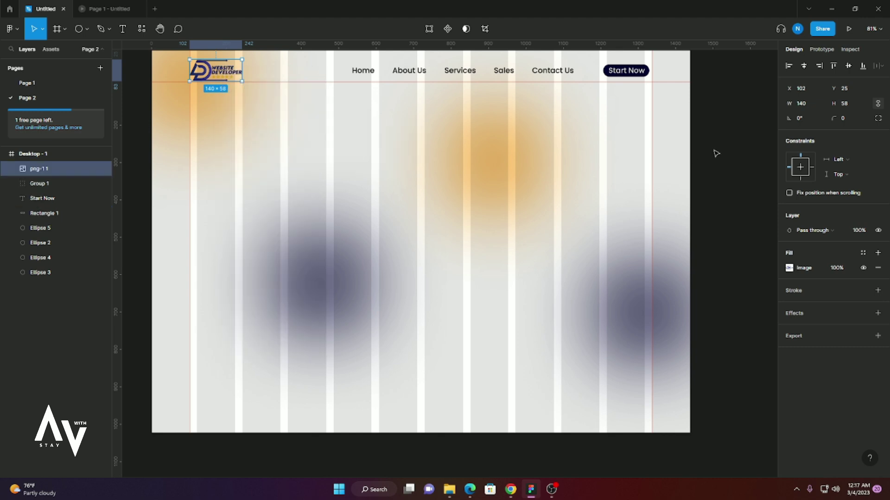
pyautogui.click(320, 212)
pyautogui.scroll(1, 249, 169)
pyautogui.scroll(1, 249, 169)
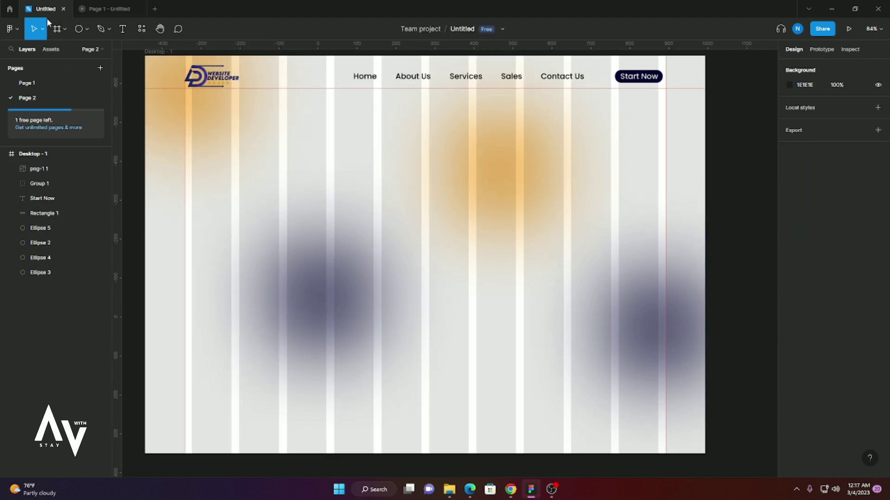
# - Place the developer illustration from the Downloads folder onto the frame
pyautogui.click(87, 29)
pyautogui.click(106, 123)
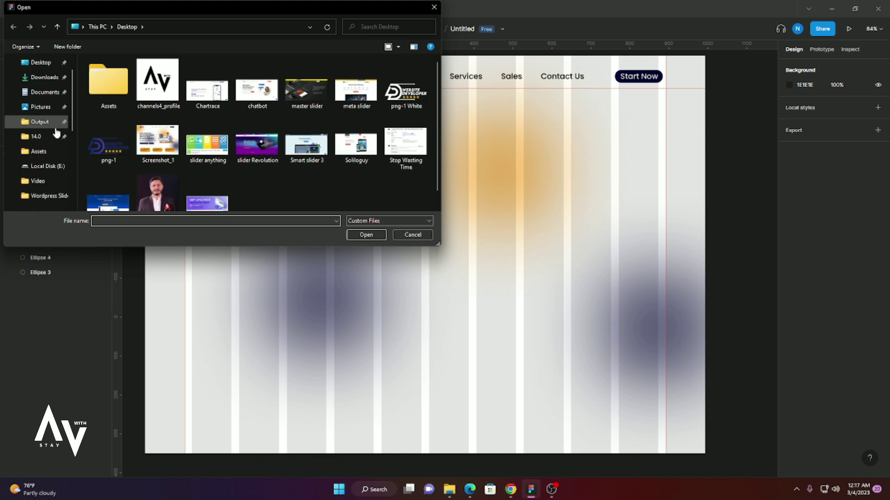
pyautogui.click(44, 96)
pyautogui.click(103, 107)
pyautogui.click(366, 235)
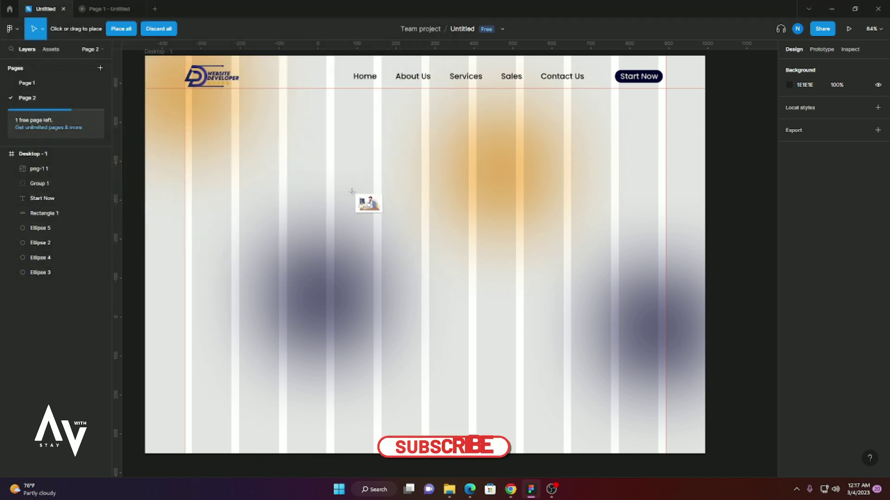
pyautogui.click(354, 199)
pyautogui.moveTo(403, 243); pyautogui.dragTo(412, 278)
# - Remove the illustration's background with the Remove BG plugin
pyautogui.click(142, 29)
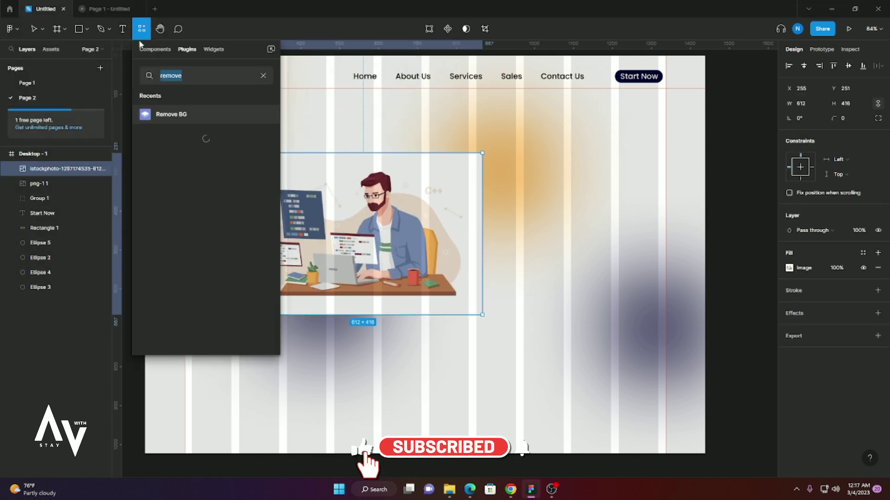
pyautogui.click(260, 114)
pyautogui.click(199, 185)
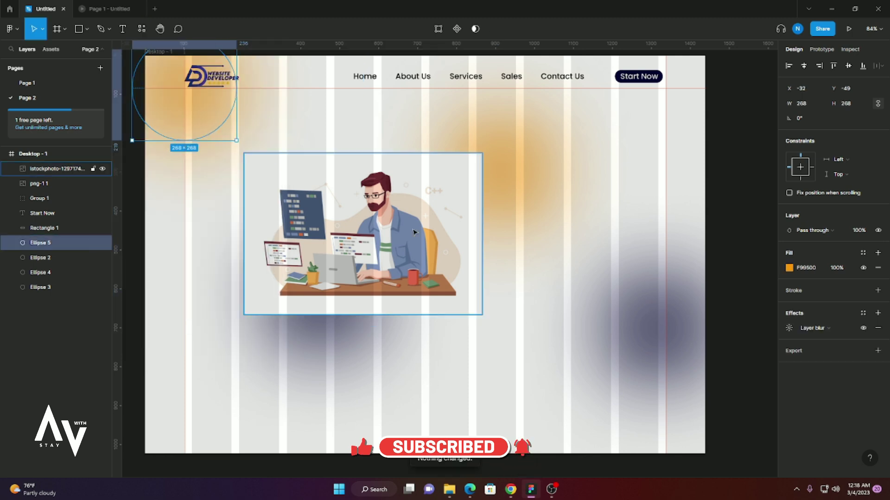
pyautogui.click(141, 29)
pyautogui.click(178, 113)
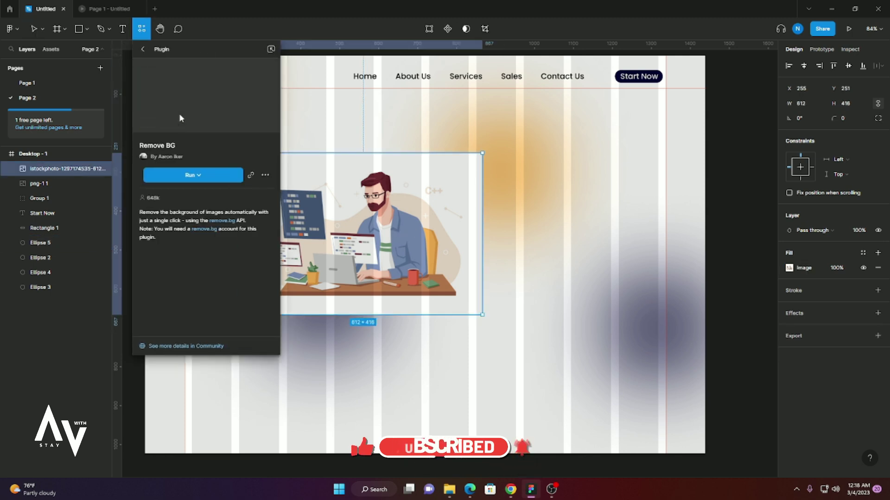
pyautogui.click(199, 173)
pyautogui.click(198, 190)
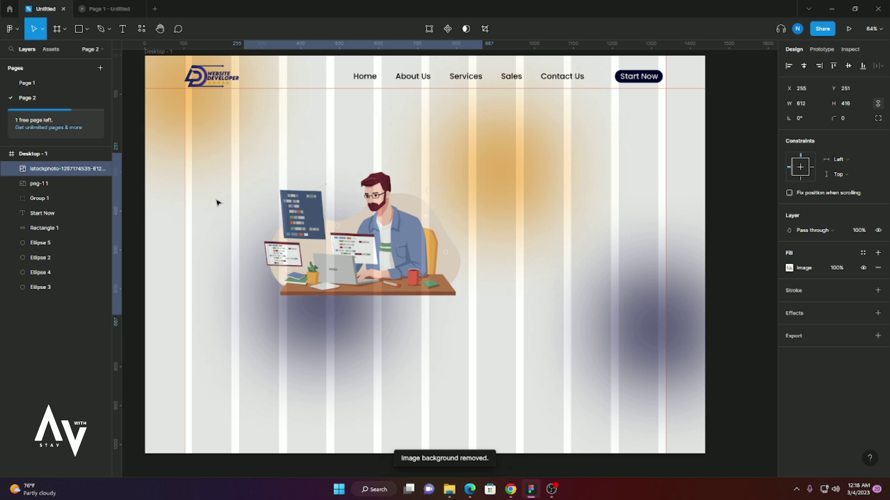
# - Move the illustration right and trial resizes, returning it to 612×416
pyautogui.moveTo(401, 256); pyautogui.dragTo(559, 239)
pyautogui.moveTo(642, 298)
pyautogui.mouseDown()
pyautogui.moveTo(670, 329)
pyautogui.moveTo(673, 319)
pyautogui.mouseUp()
pyautogui.moveTo(559, 268); pyautogui.dragTo(550, 259)
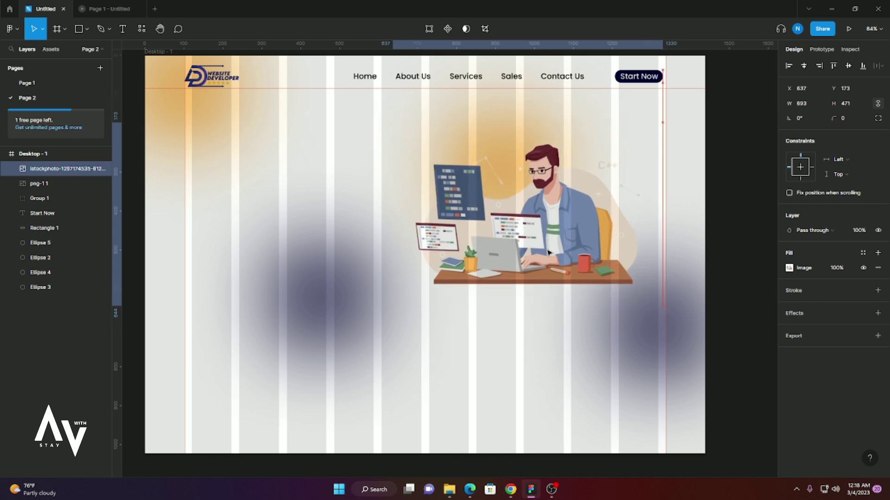
pyautogui.click(565, 253)
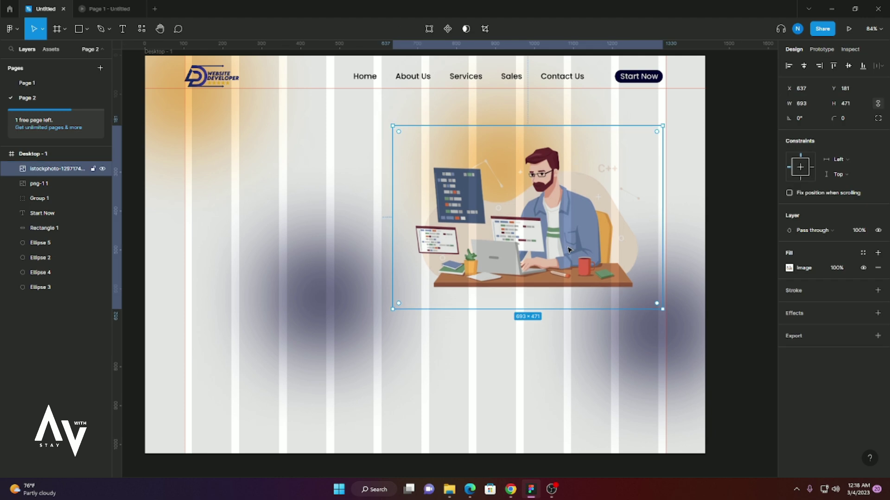
pyautogui.moveTo(663, 311); pyautogui.dragTo(650, 303)
pyautogui.moveTo(558, 256); pyautogui.dragTo(522, 285)
pyautogui.click(526, 193)
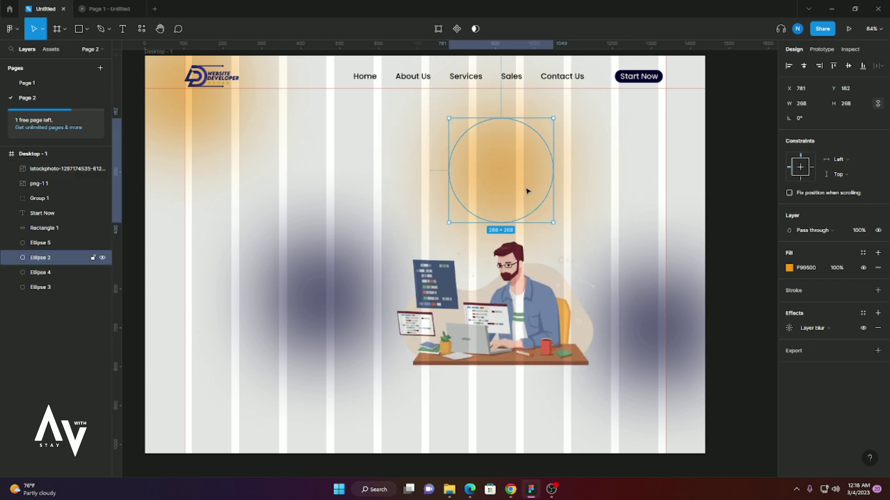
# - Check the blurred circles, then move the illustration up-right and enlarge it to 694×494
pyautogui.keyDown('shift'); pyautogui.click(659, 325); pyautogui.keyUp('shift')
pyautogui.keyDown('shift'); pyautogui.click(317, 278); pyautogui.keyUp('shift')
pyautogui.keyDown('shift'); pyautogui.click(190, 124); pyautogui.keyUp('shift')
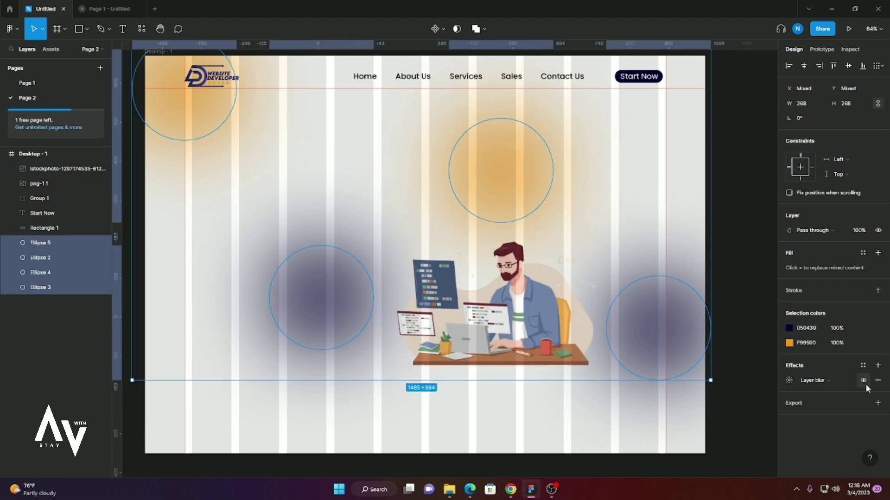
pyautogui.moveTo(62, 243)
pyautogui.click(510, 301)
pyautogui.moveTo(509, 301); pyautogui.dragTo(555, 211)
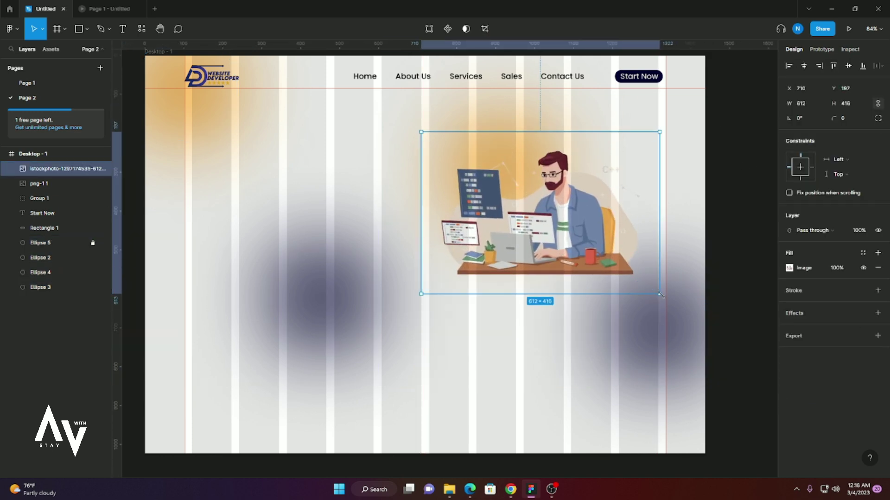
pyautogui.moveTo(661, 295); pyautogui.dragTo(588, 285)
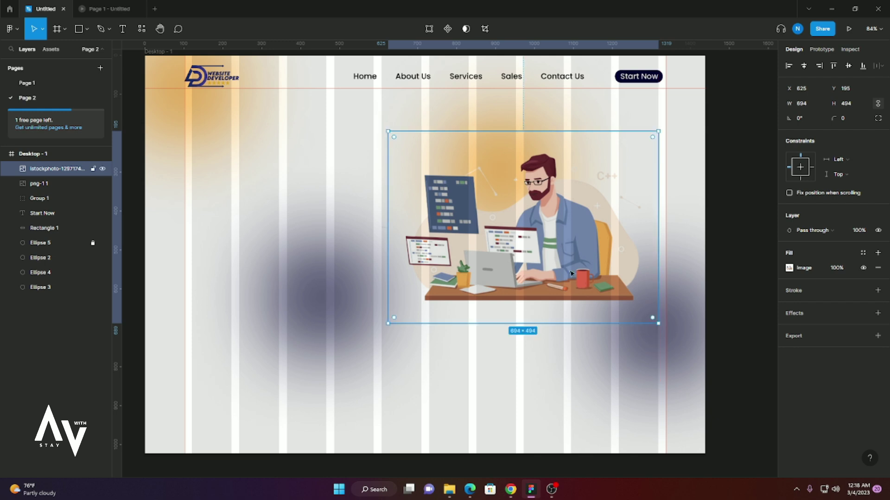
pyautogui.click(252, 207)
# - Copy the headline from Page 1 onto Page 2, discarding an empty text box
pyautogui.click(122, 30)
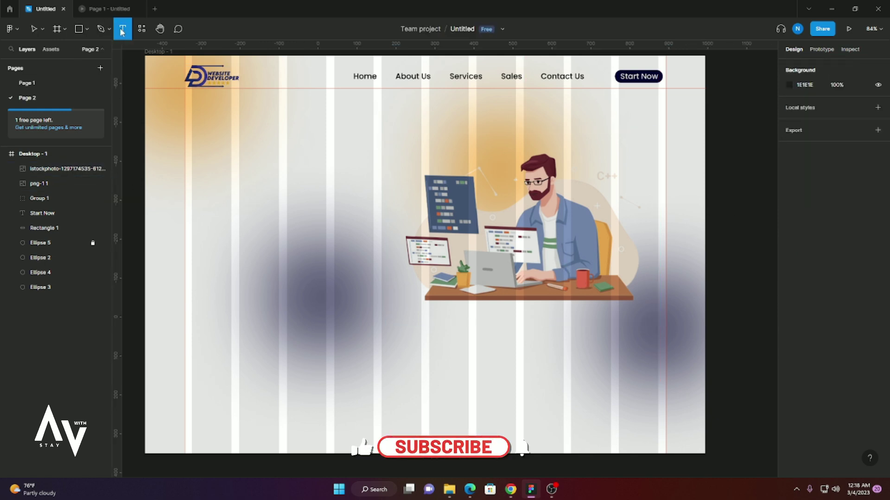
pyautogui.click(221, 164)
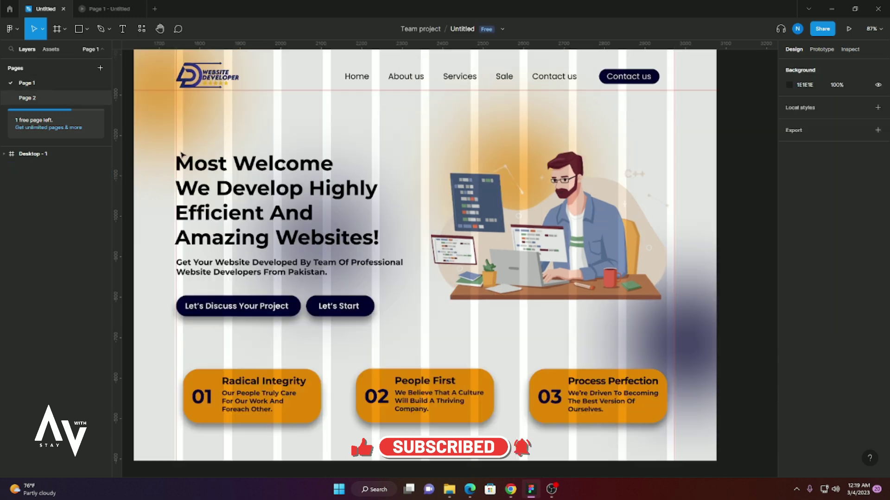
pyautogui.click(54, 83)
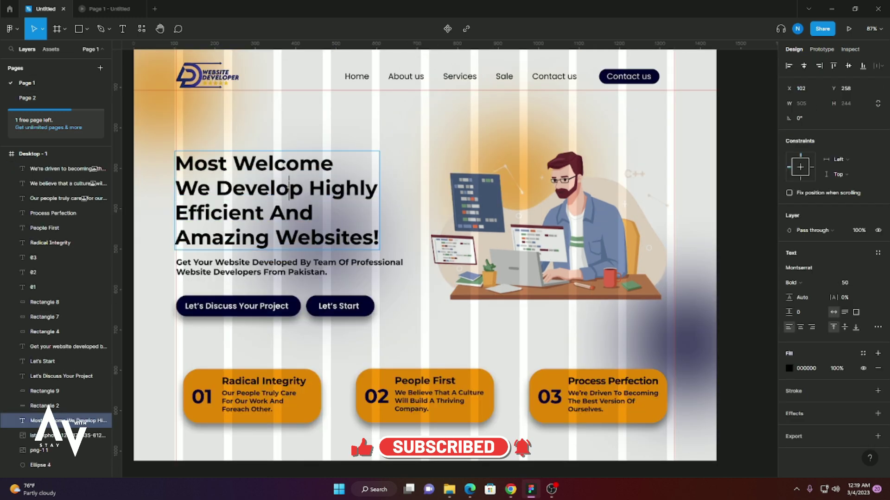
pyautogui.hotkey('ctrl', 'a')
pyautogui.click(74, 98)
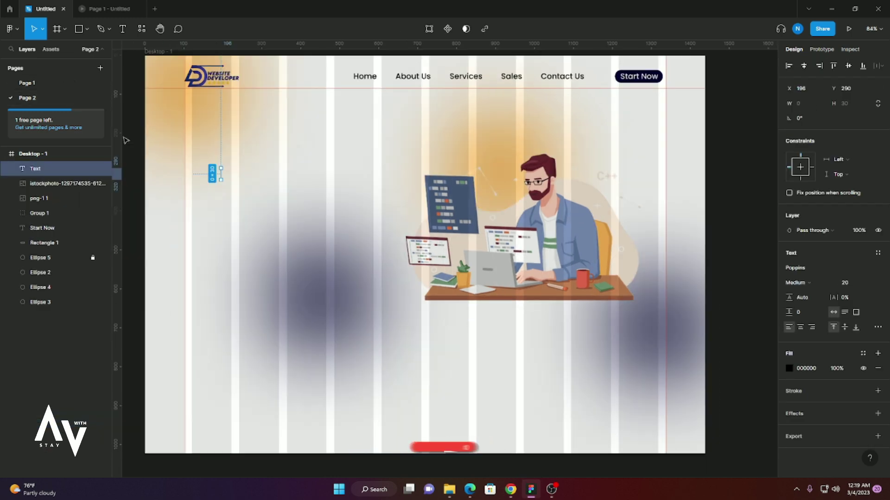
pyautogui.click(204, 173)
pyautogui.click(87, 97)
pyautogui.click(68, 167)
pyautogui.click(215, 179)
pyautogui.click(65, 171)
pyautogui.press('Delete')
pyautogui.press('t')
pyautogui.hotkey('ctrl', 'z')
# - Position the headline 'Most Welcome We Develop Highly Efficient And Amazing Websites!' left of the hero, in Bold
pyautogui.moveTo(282, 237); pyautogui.dragTo(251, 210)
pyautogui.doubleClick(215, 209)
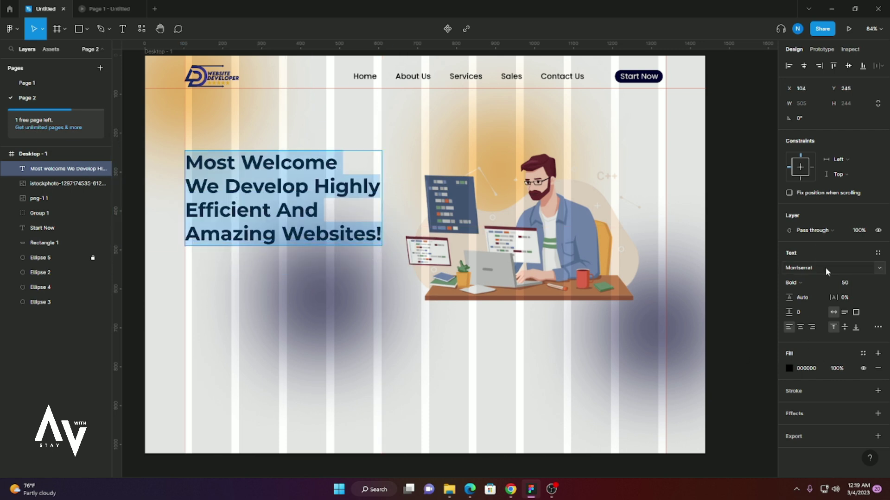
pyautogui.click(795, 283)
pyautogui.click(858, 285)
pyautogui.press('Escape')
pyautogui.moveTo(288, 211)
pyautogui.mouseDown()
pyautogui.moveTo(289, 199)
pyautogui.moveTo(293, 308)
pyautogui.mouseUp()
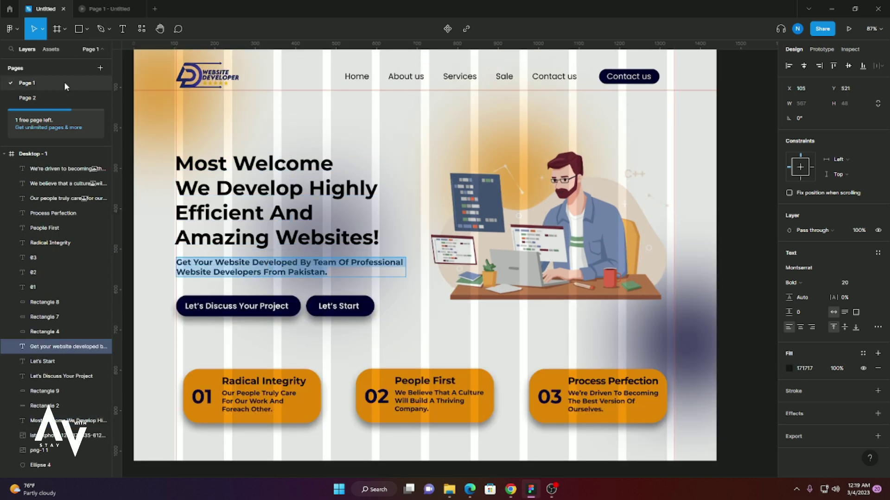
# - Turn the heading copy into the subtitle by pasting its text, then nudge the illustration up-right
pyautogui.click(47, 97)
pyautogui.tripleClick(287, 278)
pyautogui.write('Get Your Website Developed By Team Of Professional Website Developers From Pakistan.')
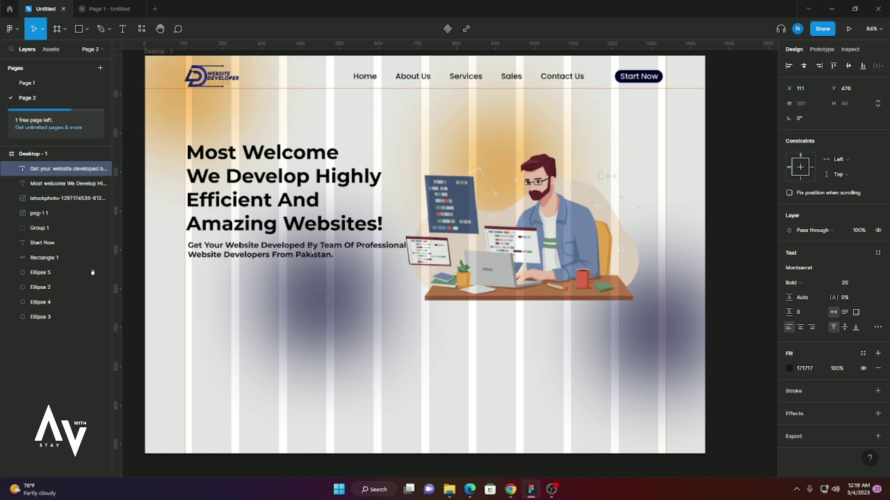
pyautogui.press('Escape')
pyautogui.click(65, 199)
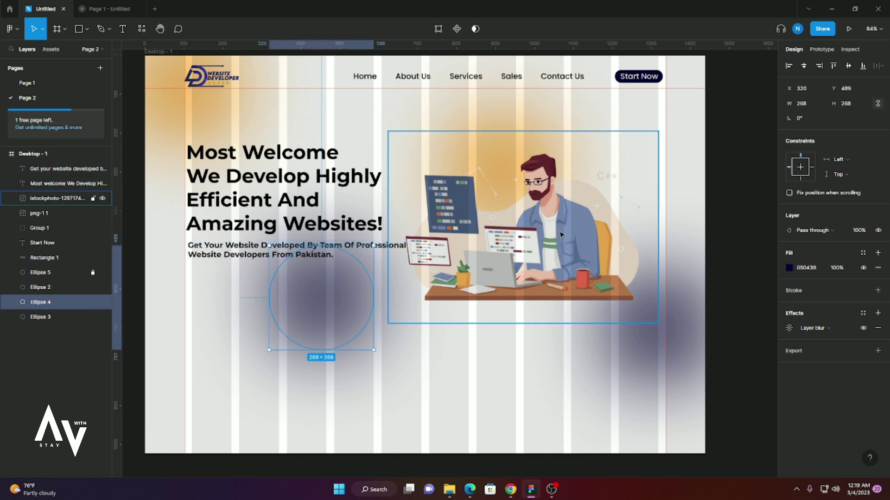
pyautogui.hotkey('shift', 'Right')
pyautogui.hotkey('shift', 'Right')
pyautogui.hotkey('shift', 'Right')
pyautogui.hotkey('shift', 'Up')
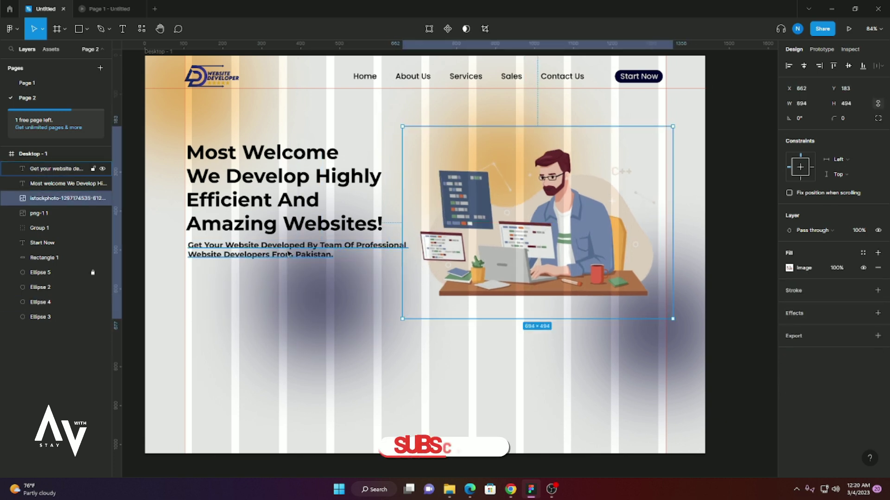
pyautogui.click(300, 297)
# - Confirm the subtitle is Montserrat Bold at size 20
pyautogui.click(212, 273)
pyautogui.click(260, 254)
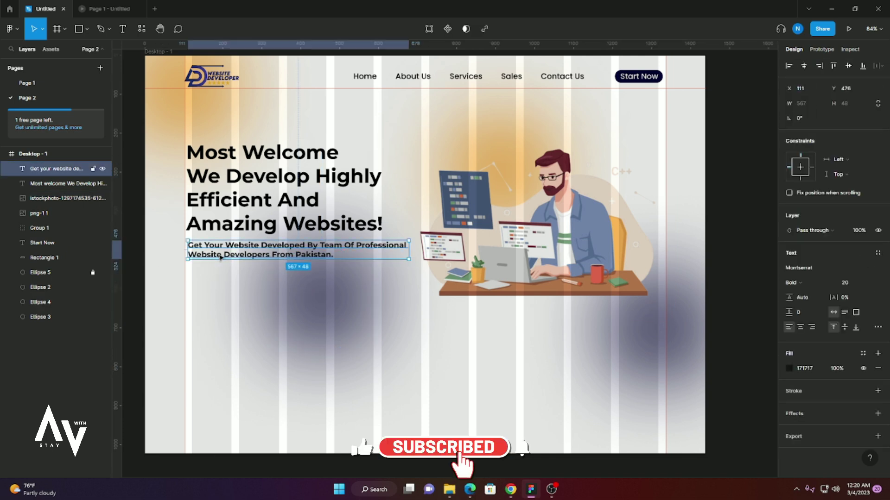
pyautogui.click(810, 268)
pyautogui.click(810, 283)
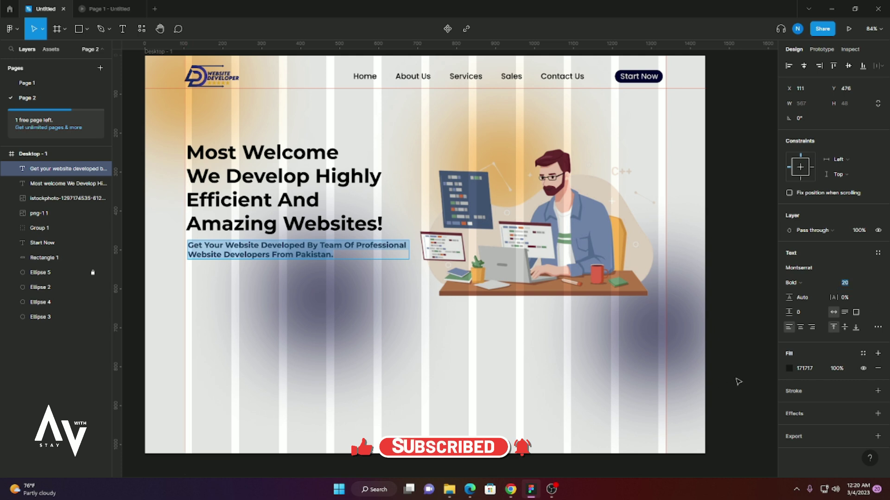
pyautogui.click(789, 369)
pyautogui.press('Escape')
pyautogui.scroll(-1, 352, 297)
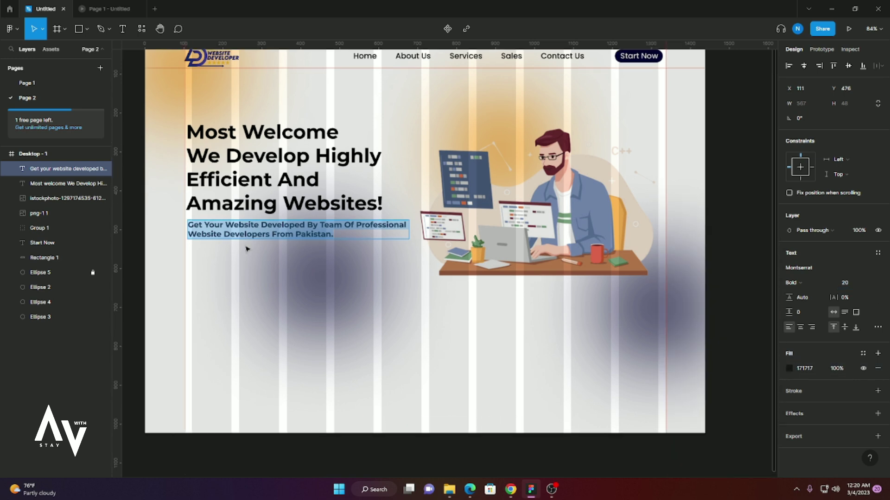
# - Draw a 313×56 rectangle below the subtitle with corner radius 40 and navy 050439 fill
pyautogui.click(85, 30)
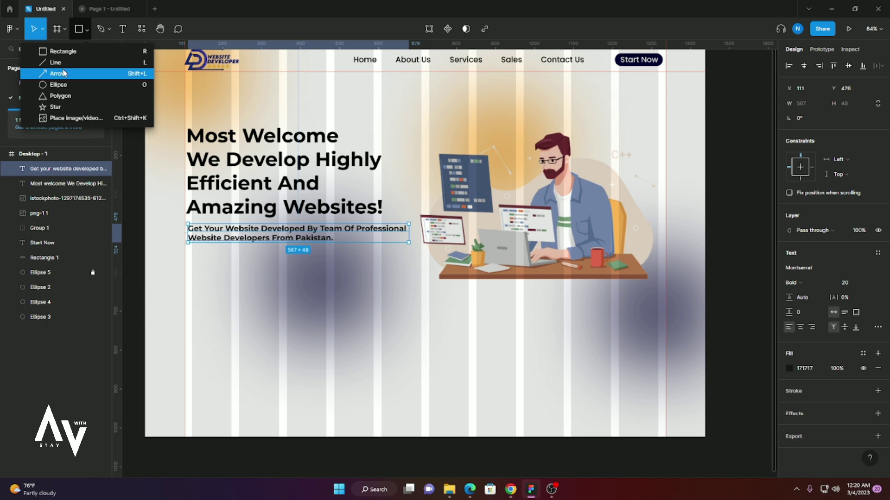
pyautogui.click(47, 48)
pyautogui.moveTo(195, 259); pyautogui.dragTo(303, 280)
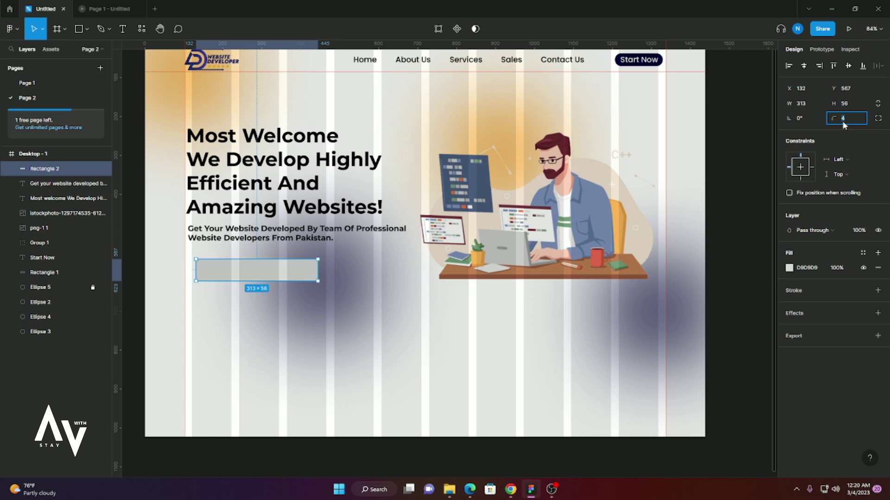
pyautogui.write('40')
pyautogui.press('Return')
pyautogui.click(789, 268)
pyautogui.click(695, 429)
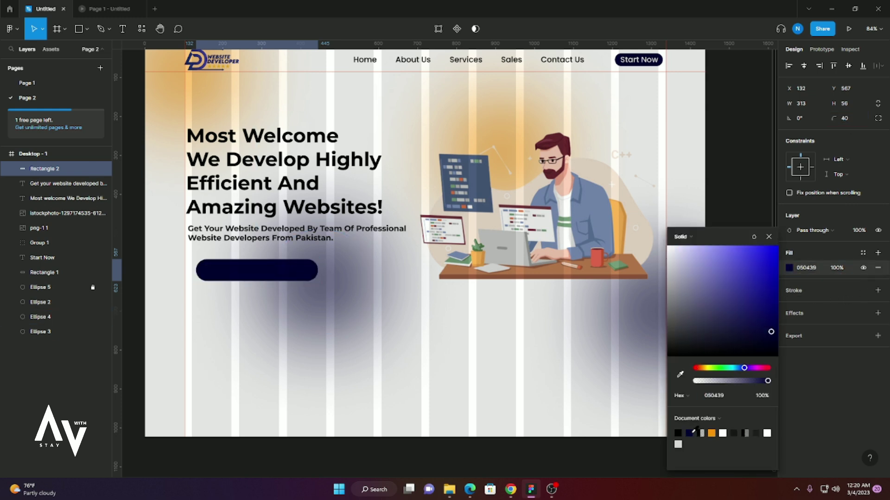
pyautogui.press('Escape')
# - Duplicate the heading below the button and retype it as 'Let's Discuss Your Project' at size 25
pyautogui.moveTo(287, 213); pyautogui.dragTo(358, 396)
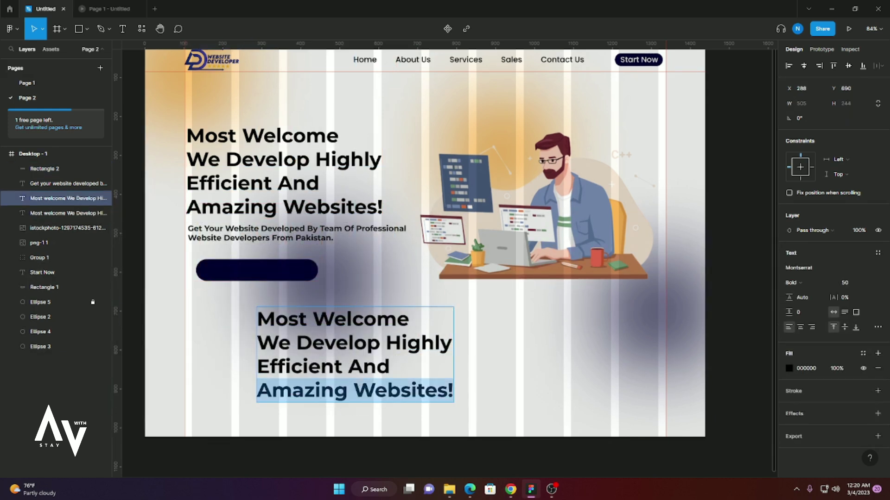
pyautogui.press('Return')
pyautogui.press('BackSpace')
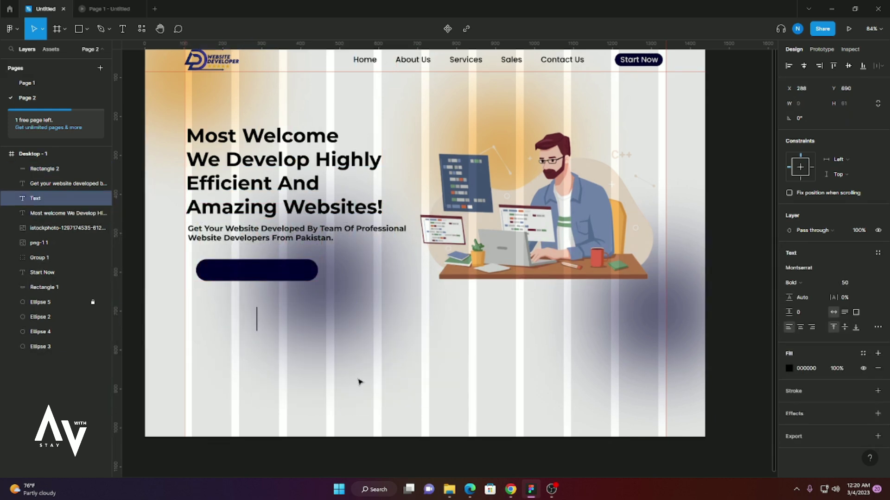
pyautogui.write("Let'")
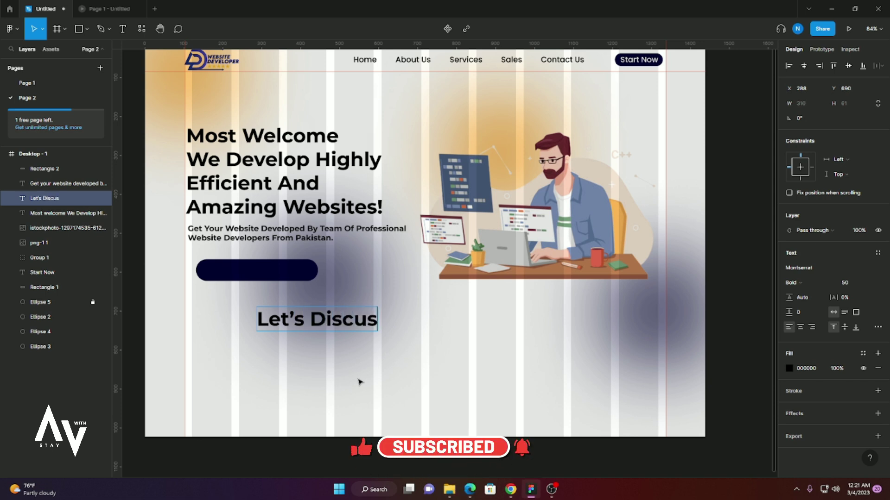
pyautogui.write('our Pro')
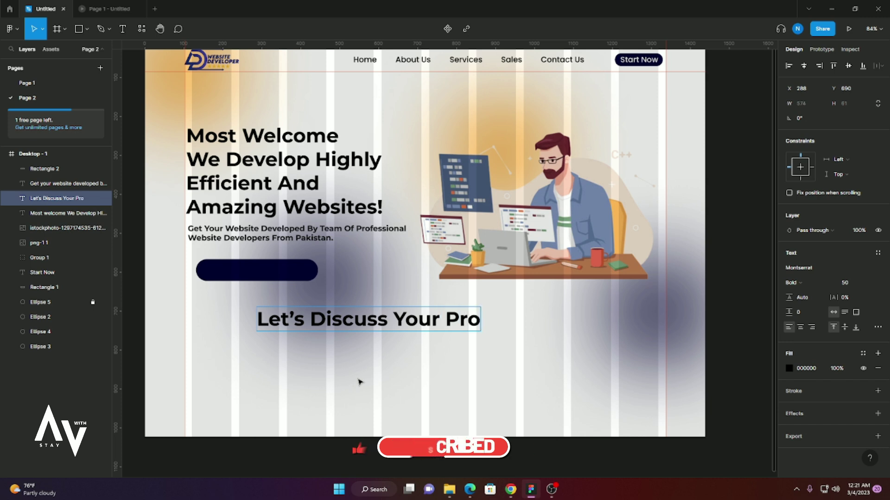
pyautogui.write('ject')
pyautogui.press('Escape')
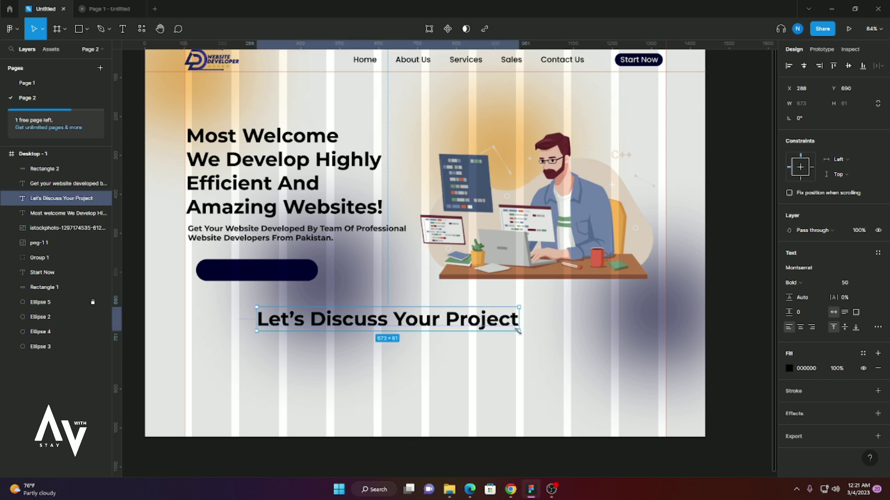
pyautogui.write('25')
pyautogui.doubleClick(502, 324)
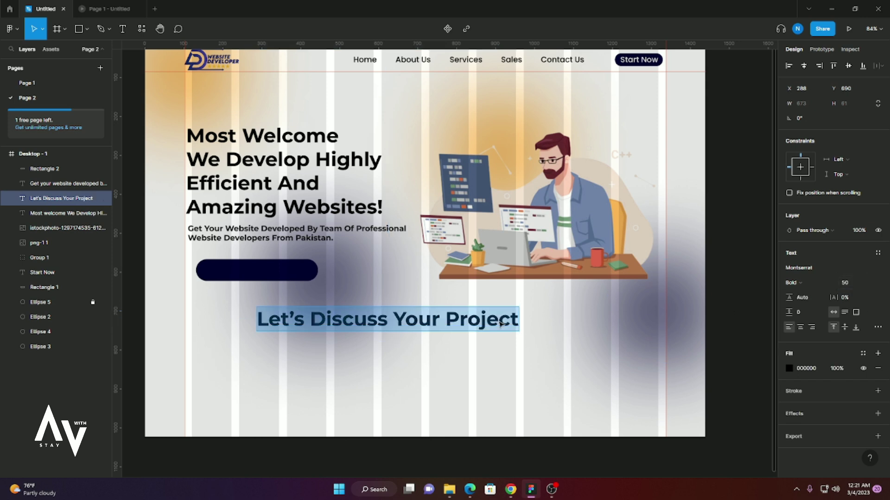
pyautogui.click(850, 284)
pyautogui.write('25')
pyautogui.press('Return')
pyautogui.press('Escape')
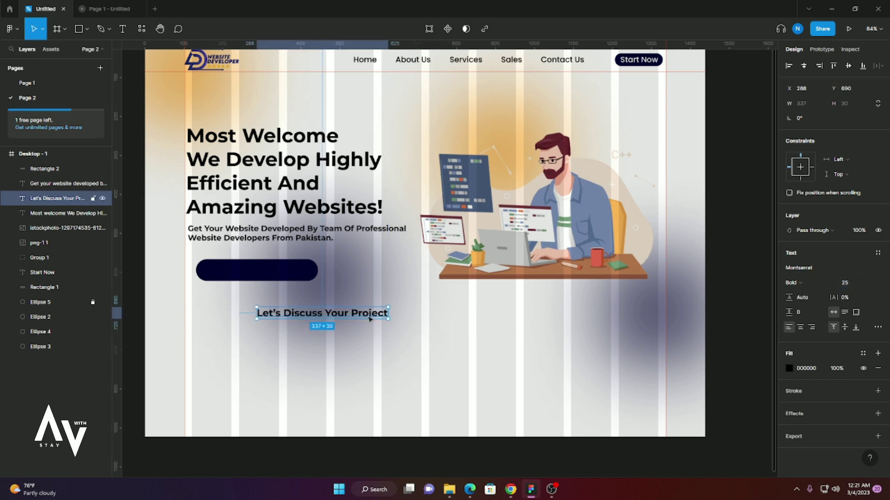
# - Make the label white (FFFFFF) and move it onto the navy button, above its shape
pyautogui.moveTo(369, 315); pyautogui.dragTo(325, 294)
pyautogui.doubleClick(325, 294)
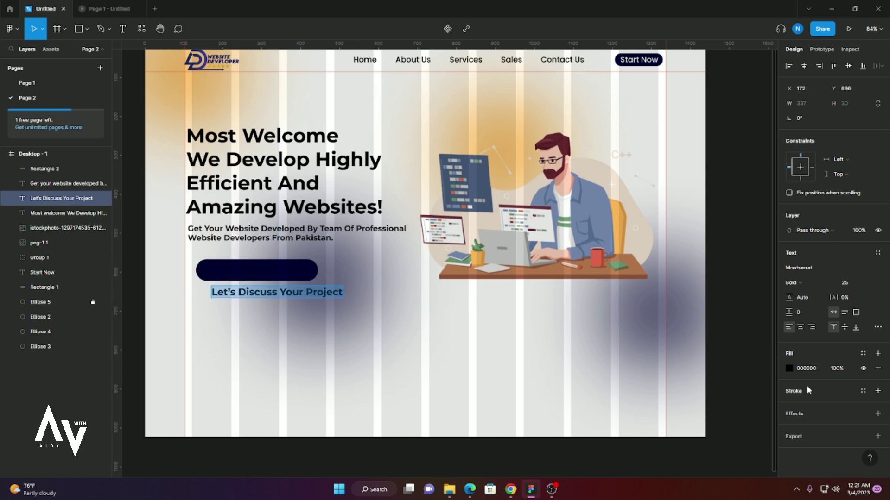
pyautogui.click(789, 368)
pyautogui.write('FFFFFF')
pyautogui.press('Return')
pyautogui.press('Escape')
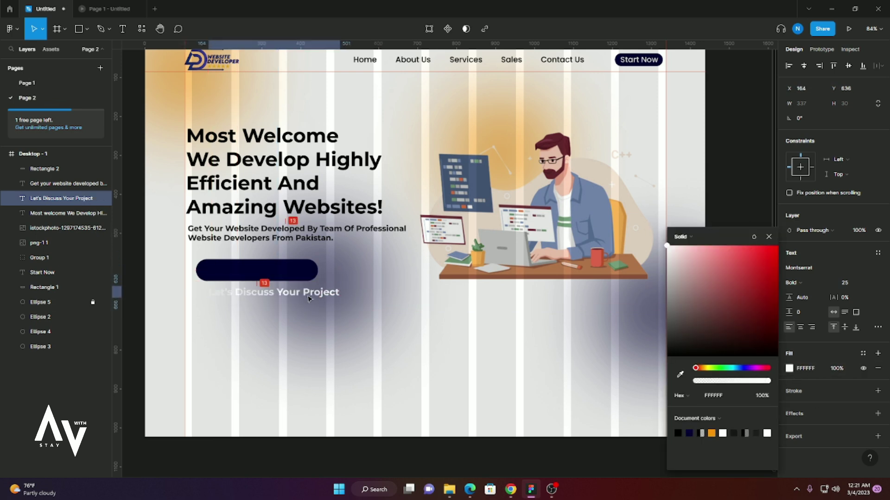
pyautogui.moveTo(77, 200); pyautogui.dragTo(77, 165)
pyautogui.moveTo(306, 296); pyautogui.dragTo(299, 276)
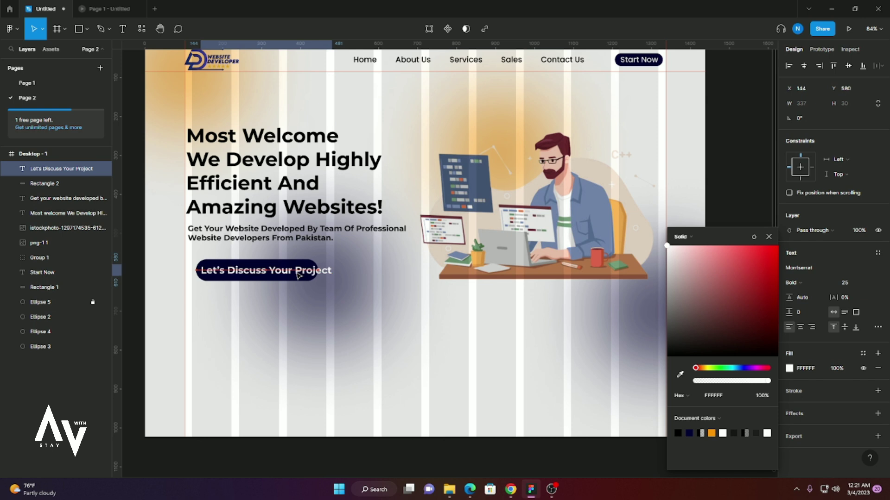
# - Set the button label's font size to 20
pyautogui.scroll(1, 306, 277)
pyautogui.click(413, 291)
pyautogui.press('Return')
pyautogui.click(868, 287)
pyautogui.click(854, 376)
pyautogui.press('Escape')
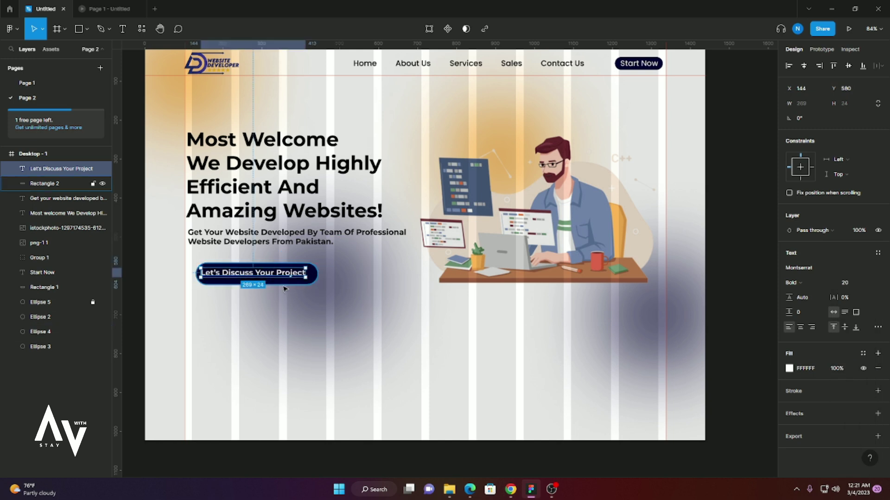
# - Centre the Let's Discuss Your Project label horizontally and vertically in its navy button
pyautogui.keyDown('ctrl'); pyautogui.scroll(3, 284, 288); pyautogui.keyUp('ctrl')
pyautogui.keyDown('shift'); pyautogui.click(303, 272); pyautogui.keyUp('shift')
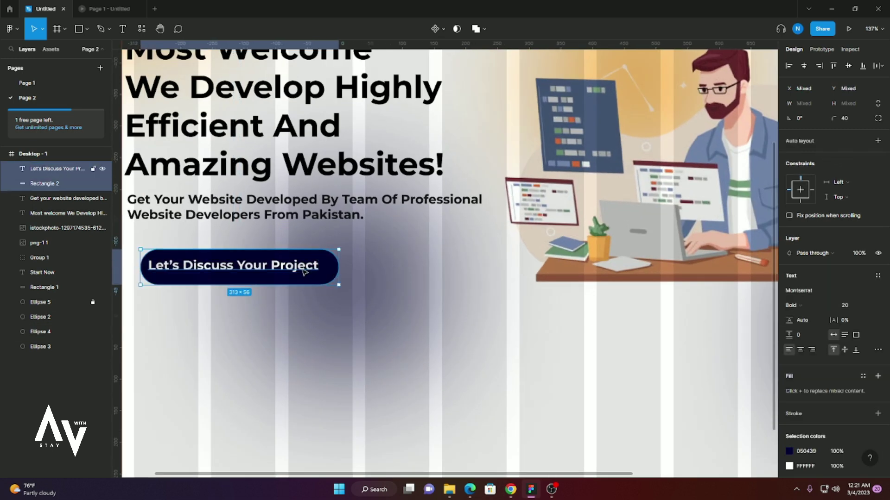
pyautogui.click(848, 65)
pyautogui.click(804, 66)
pyautogui.press('Escape')
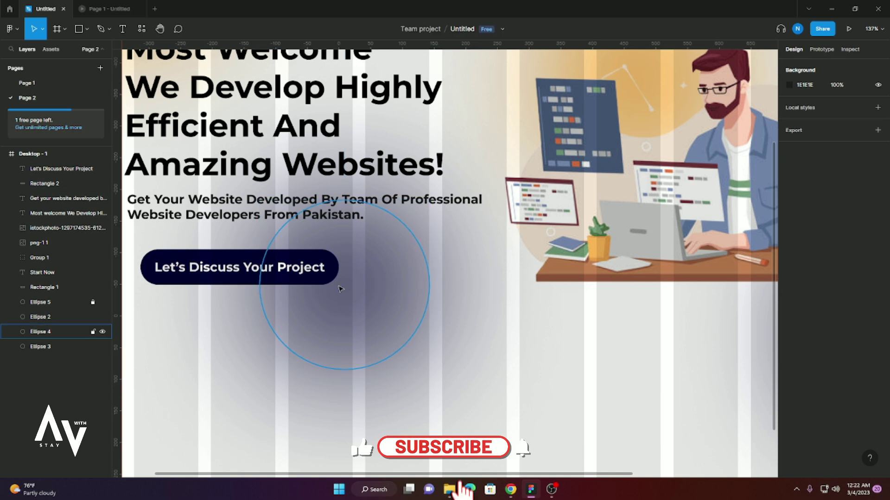
# - Duplicate the button to the right, clear its label and narrow it for 'Let's Start'
pyautogui.click(283, 269)
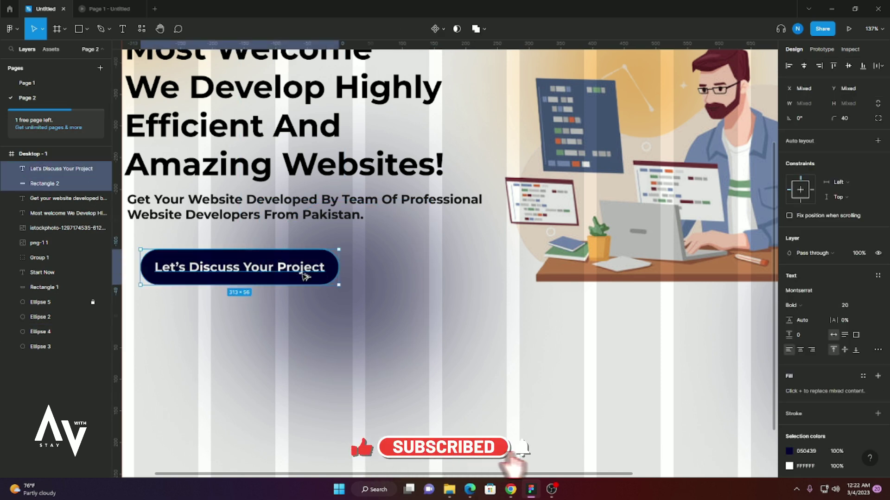
pyautogui.keyDown('alt'); pyautogui.moveTo(302, 276); pyautogui.dragTo(510, 275); pyautogui.keyUp('alt')
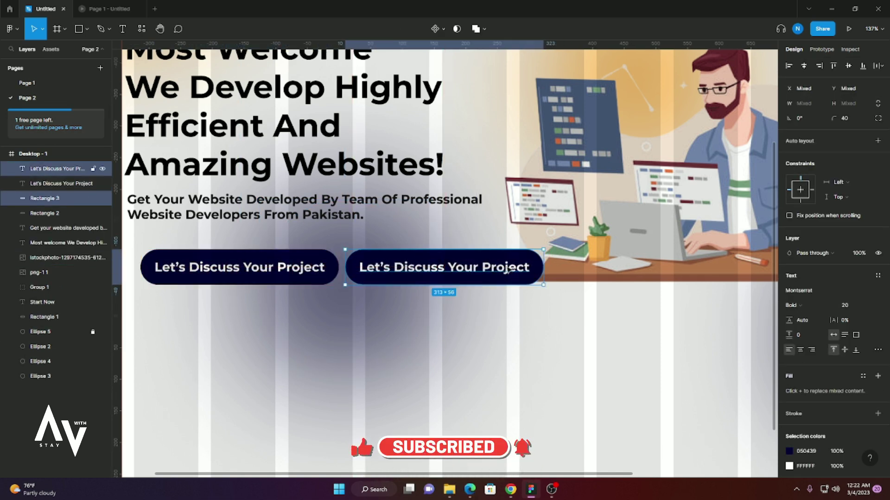
pyautogui.doubleClick(511, 276)
pyautogui.press('BackSpace')
pyautogui.press('BackSpace')
pyautogui.press('BackSpace')
pyautogui.press('BackSpace')
pyautogui.press('BackSpace')
pyautogui.press('BackSpace')
pyautogui.write('Let’s Start')
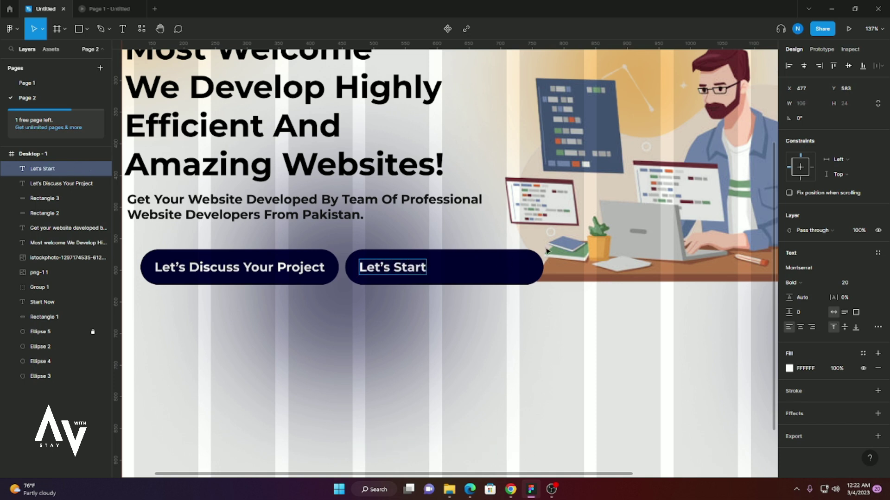
pyautogui.click(542, 268)
pyautogui.moveTo(543, 267); pyautogui.dragTo(443, 275)
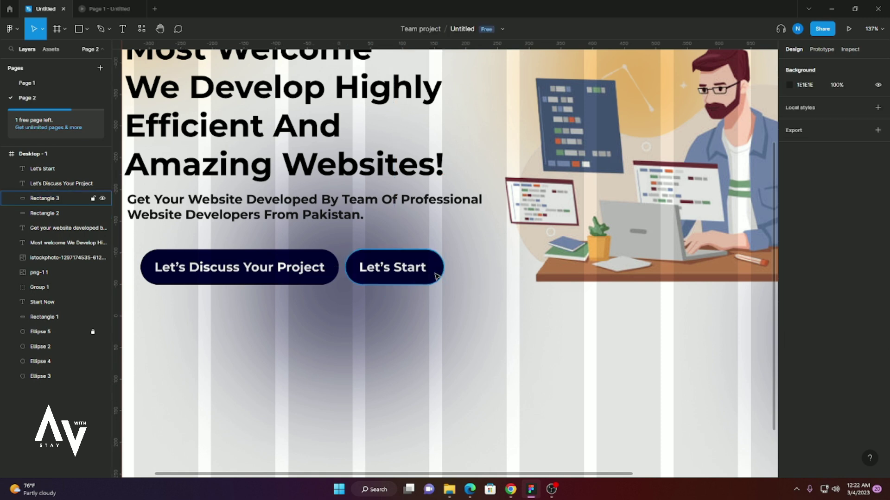
# - Centre the Let's Start label vertically in its narrowed navy button
pyautogui.keyDown('shift'); pyautogui.click(418, 273); pyautogui.keyUp('shift')
pyautogui.click(862, 67)
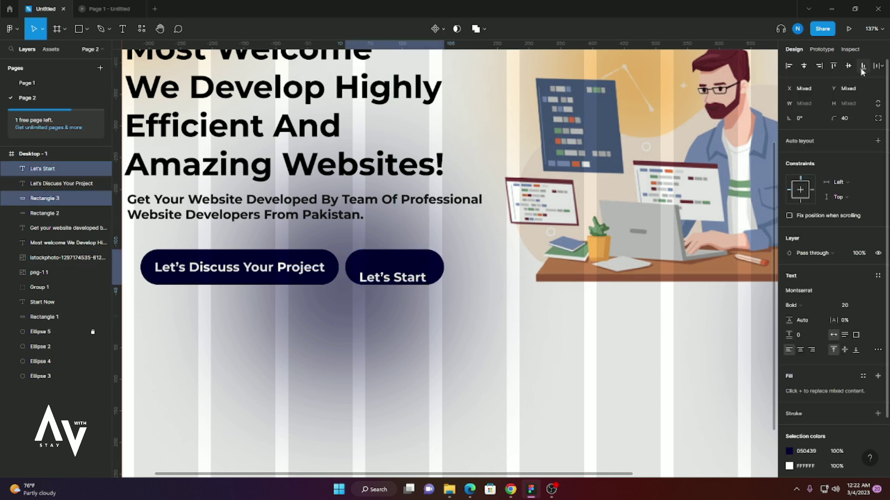
pyautogui.hotkey('alt', 'v')
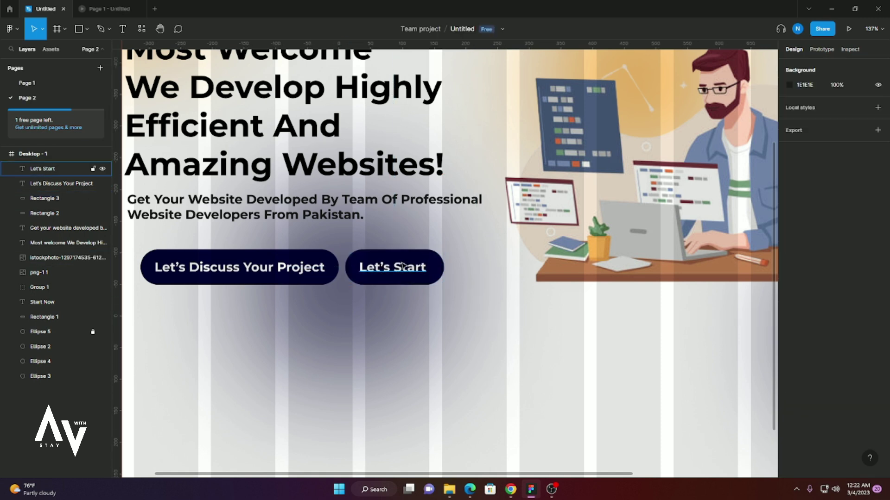
pyautogui.click(404, 270)
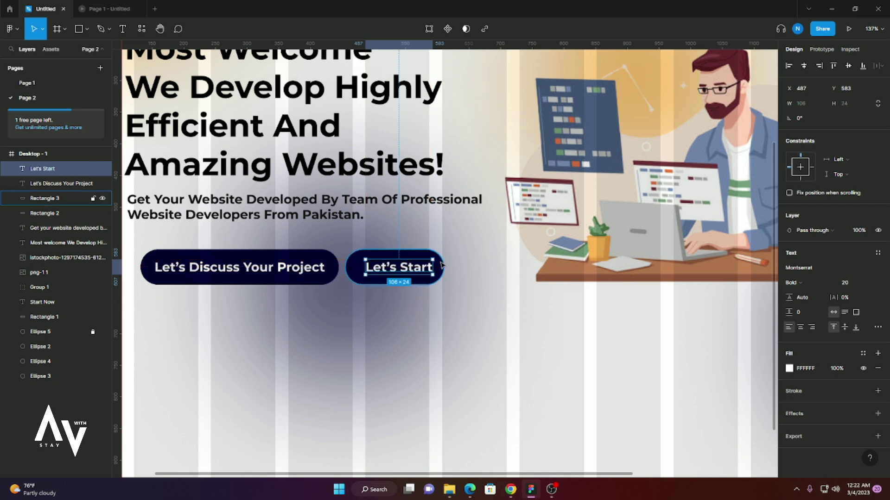
pyautogui.click(432, 283)
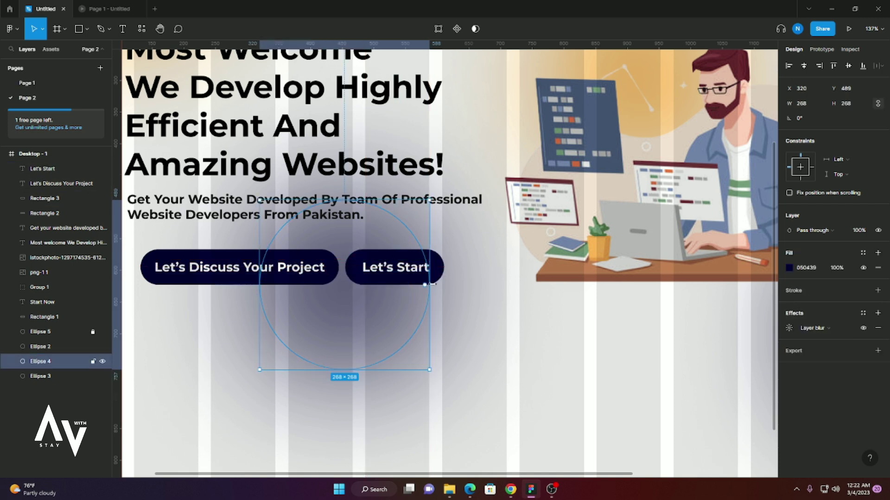
pyautogui.keyDown('shift'); pyautogui.click(422, 272); pyautogui.keyUp('shift')
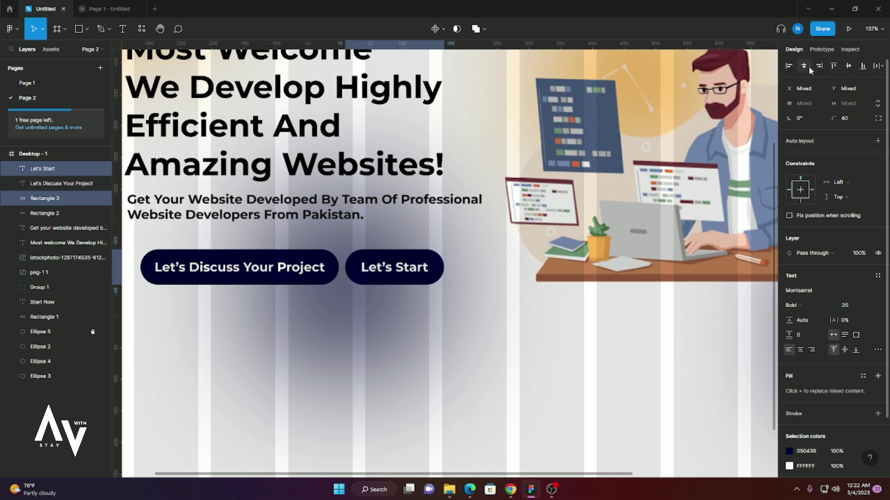
# - Shift the Let's Discuss Your Project button and its label slightly left
pyautogui.press('Escape')
pyautogui.scroll(-1, 318, 302)
pyautogui.keyDown('ctrl'); pyautogui.scroll(-5, 425, 314); pyautogui.keyUp('ctrl')
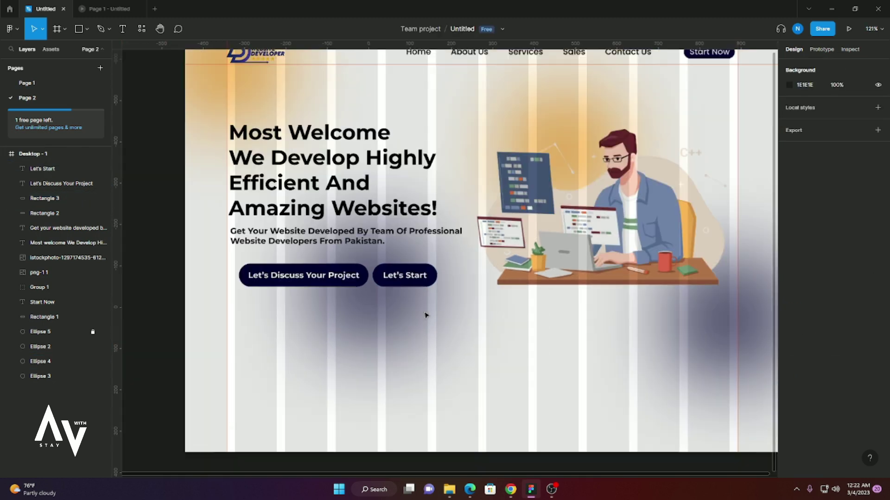
pyautogui.click(415, 320)
pyautogui.moveTo(414, 317); pyautogui.dragTo(416, 317)
pyautogui.click(443, 350)
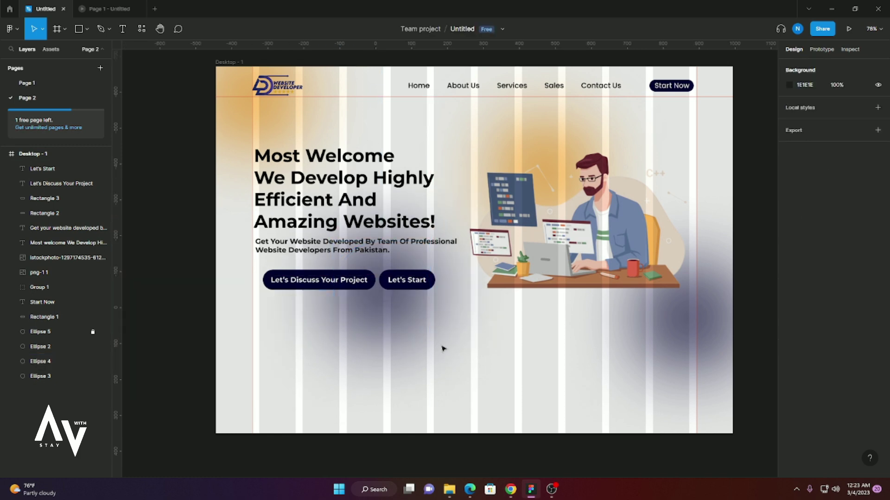
pyautogui.scroll(-1, 396, 330)
pyautogui.scroll(-1, 395, 330)
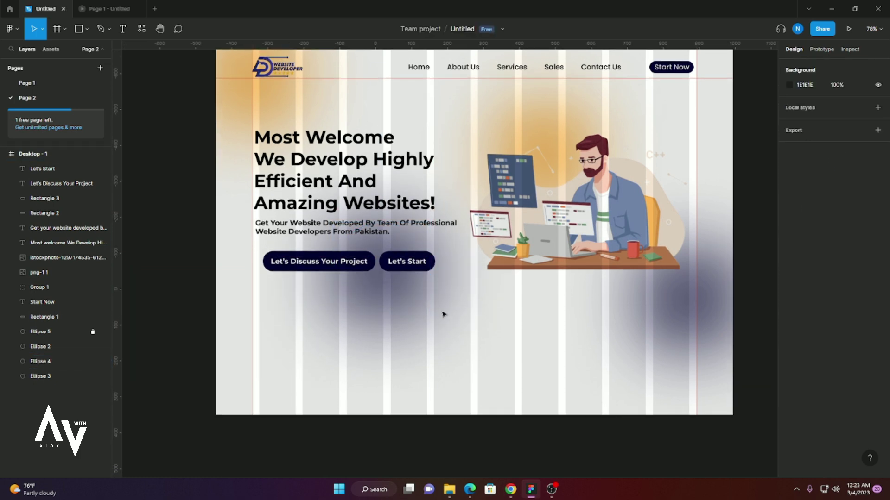
pyautogui.click(346, 262)
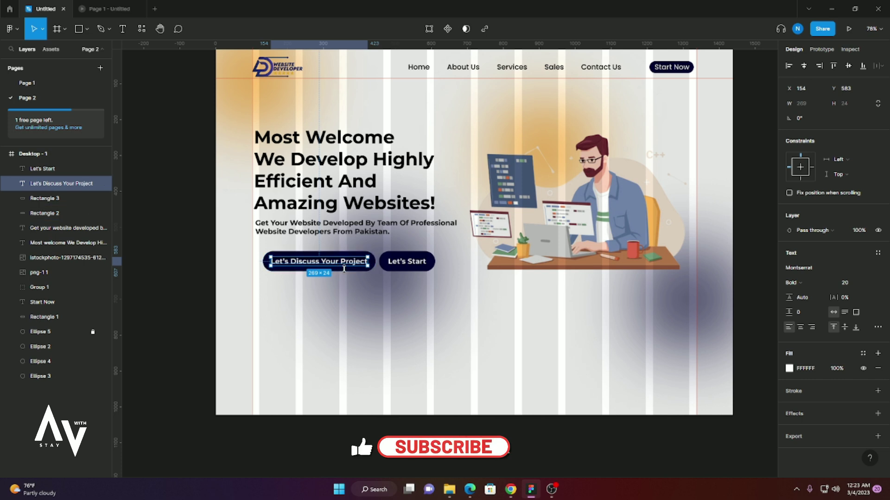
pyautogui.keyDown('shift'); pyautogui.click(346, 270); pyautogui.keyUp('shift')
pyautogui.moveTo(346, 270); pyautogui.dragTo(335, 269)
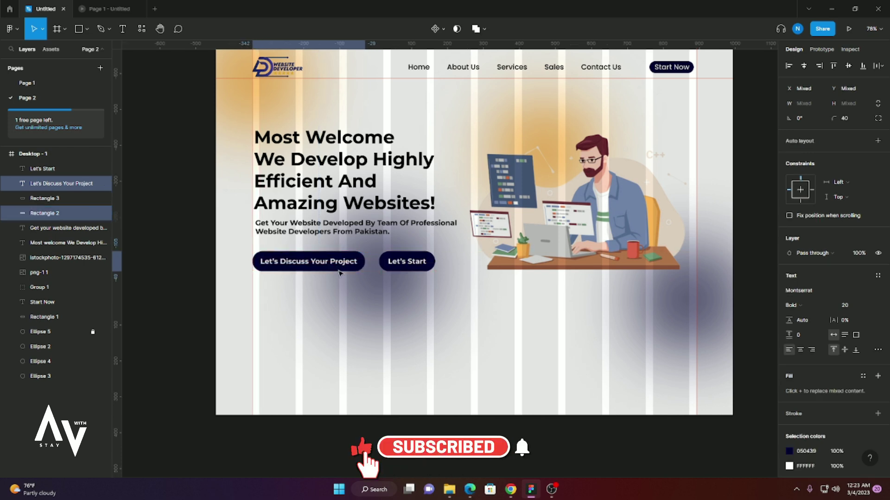
# - Move the Let's Start button about 15px left to line up under the headline
pyautogui.click(429, 269)
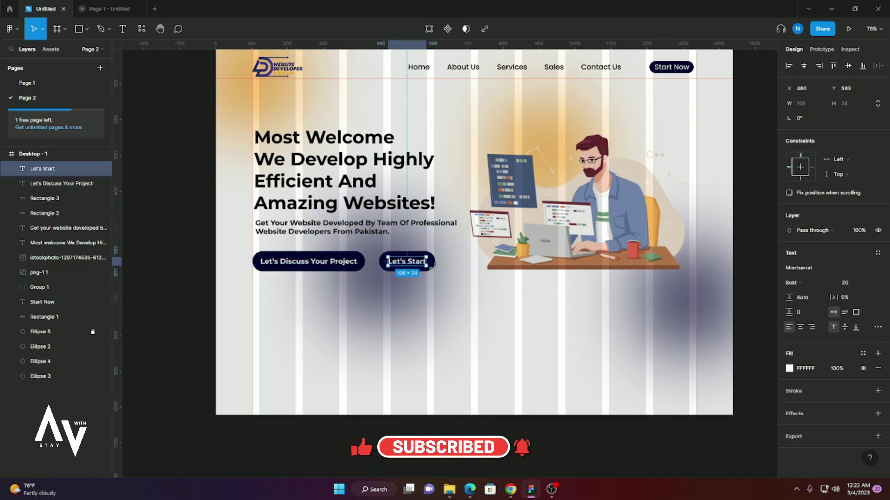
pyautogui.keyDown('shift'); pyautogui.click(433, 262); pyautogui.keyUp('shift')
pyautogui.moveTo(433, 261); pyautogui.dragTo(426, 261)
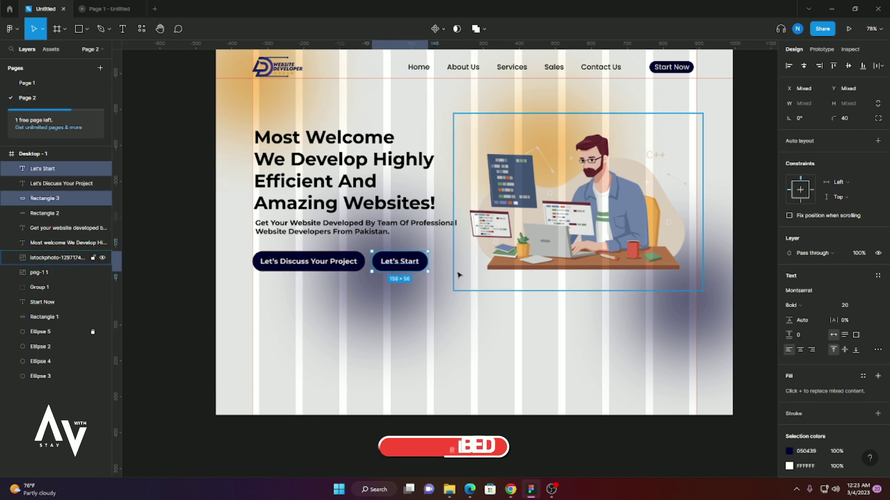
pyautogui.click(441, 352)
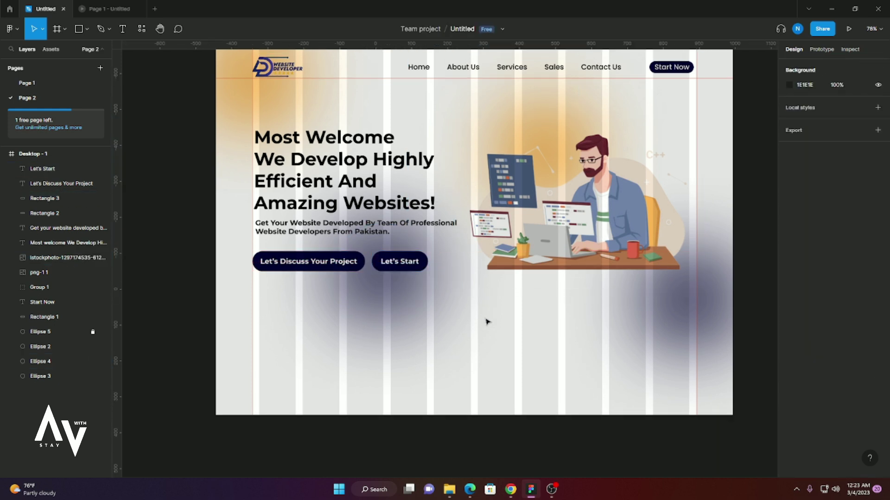
pyautogui.scroll(2, 524, 332)
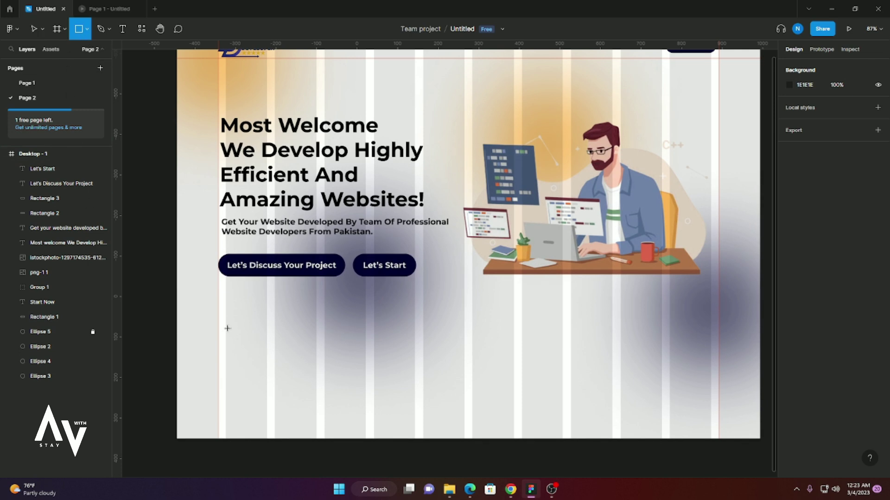
# - Draw a 345×124 rectangle below the hero buttons with corner radius 44
pyautogui.moveTo(227, 328); pyautogui.dragTo(364, 387)
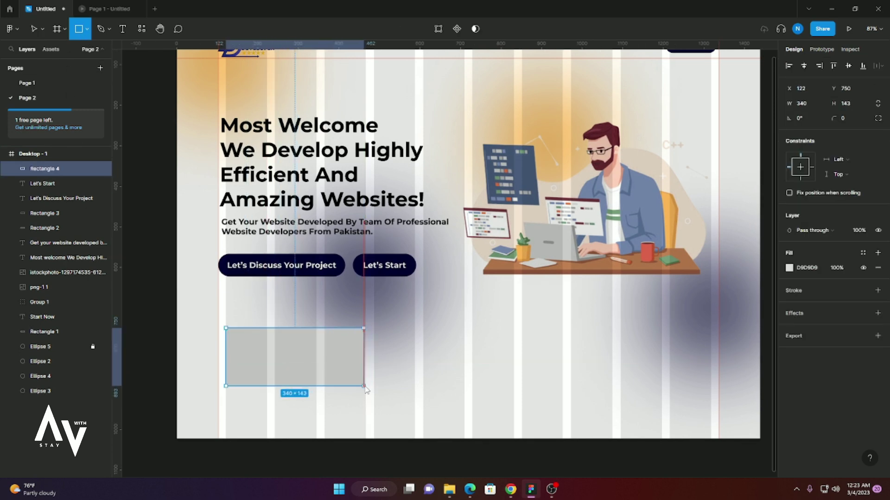
pyautogui.moveTo(365, 390); pyautogui.dragTo(366, 380)
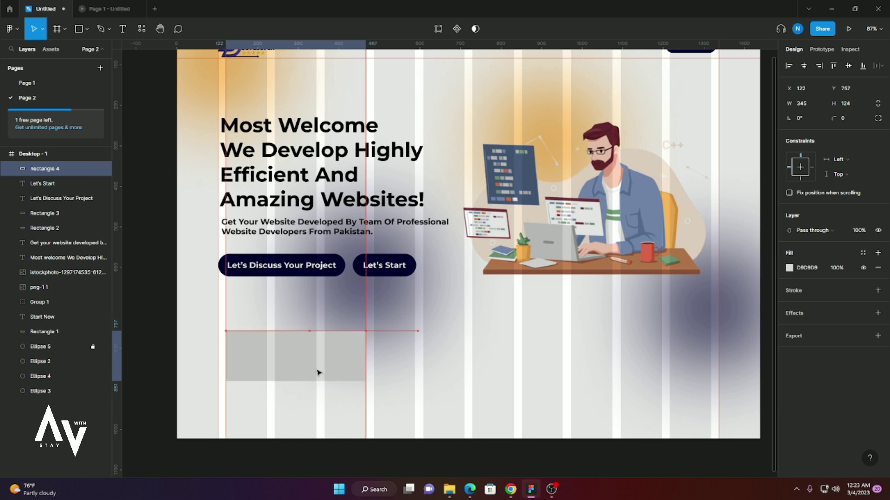
pyautogui.click(842, 120)
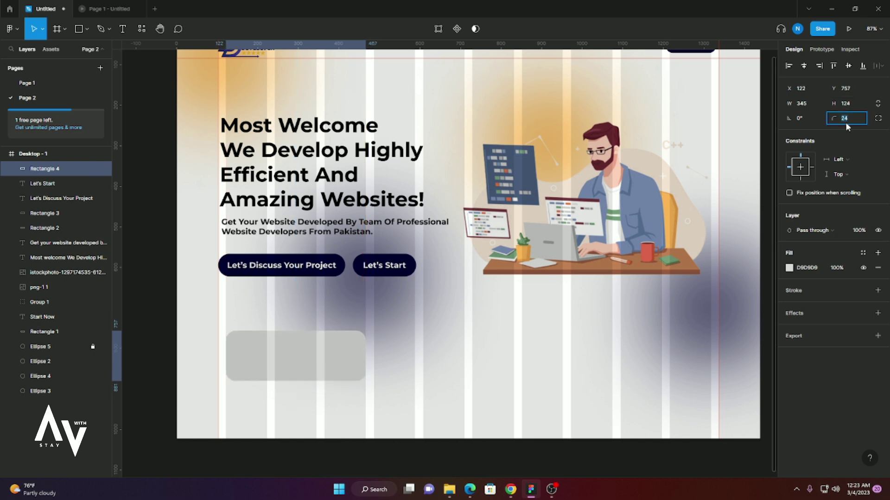
pyautogui.write('74')
pyautogui.press('Return')
pyautogui.write('44')
pyautogui.press('Return')
# - Fill the rectangle with the orange F99500
pyautogui.click(789, 268)
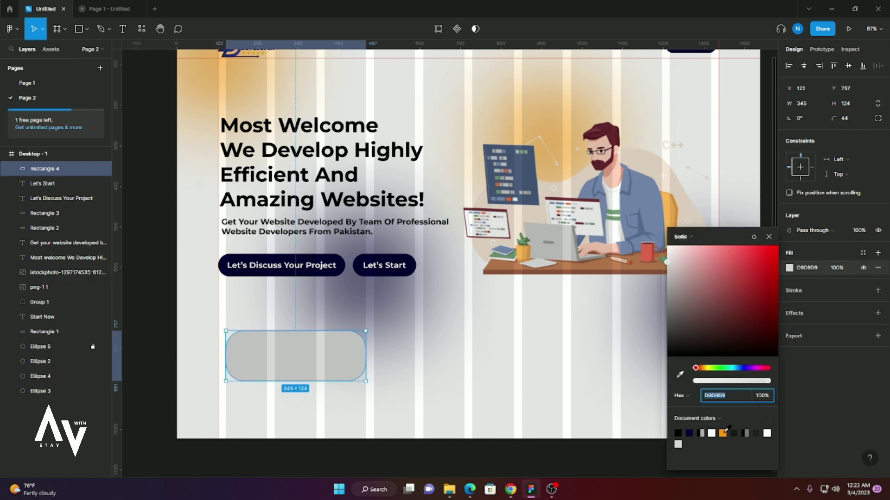
pyautogui.click(722, 434)
pyautogui.moveTo(745, 308); pyautogui.dragTo(777, 248)
pyautogui.press('Escape')
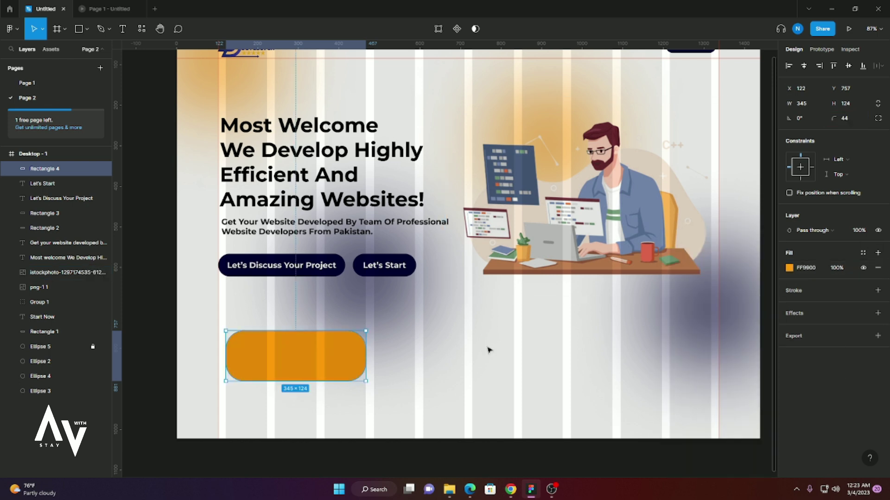
pyautogui.scroll(5, 258, 375)
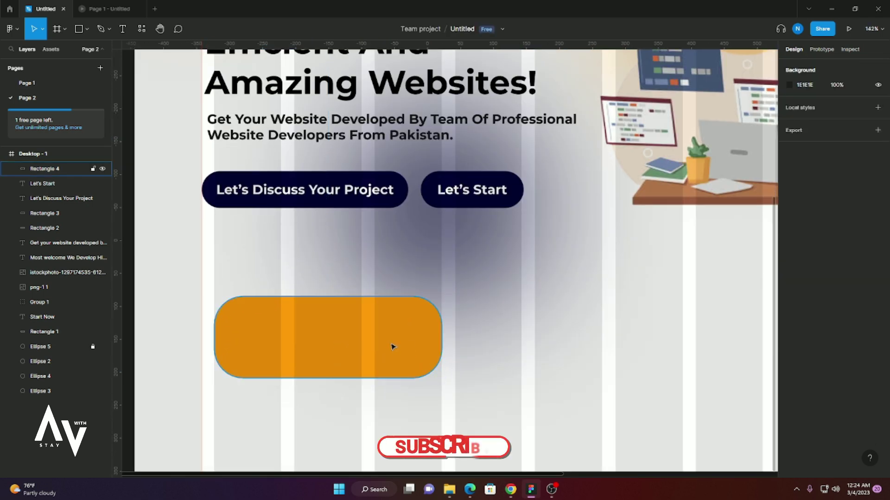
pyautogui.click(789, 268)
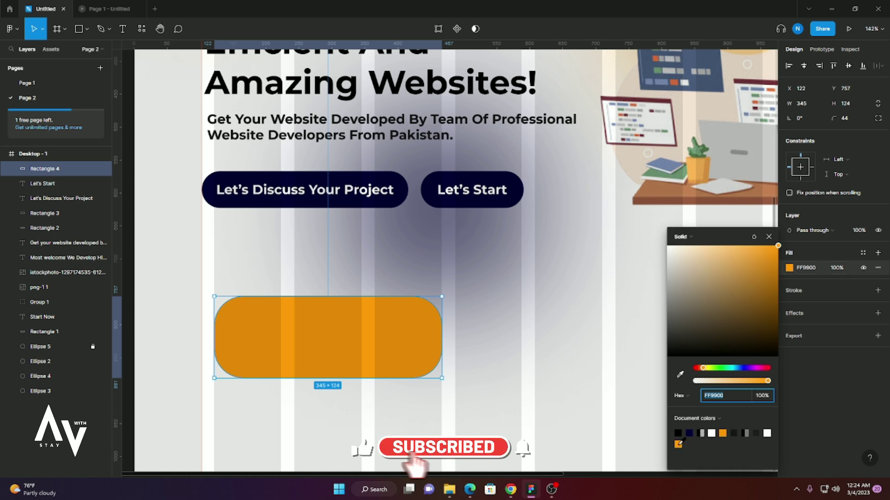
pyautogui.click(723, 433)
pyautogui.click(336, 329)
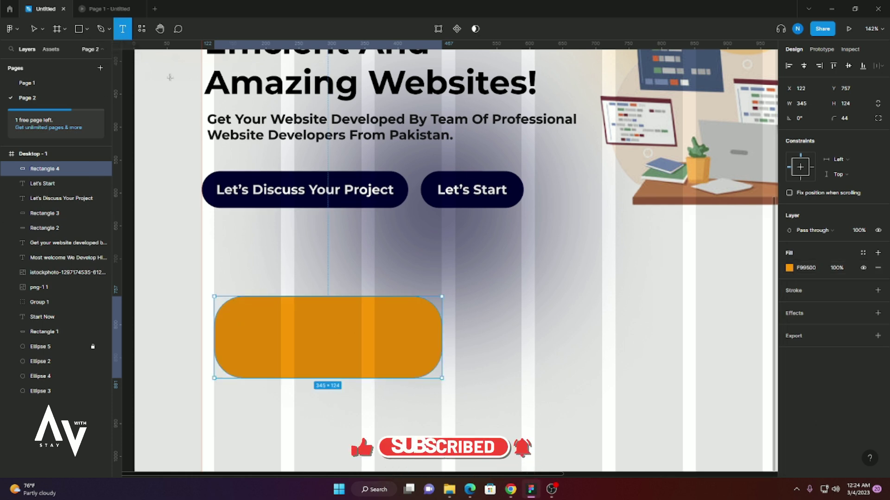
pyautogui.click(284, 244)
# - Duplicate the button label as a black (000000) '01' text below the buttons
pyautogui.press('Escape')
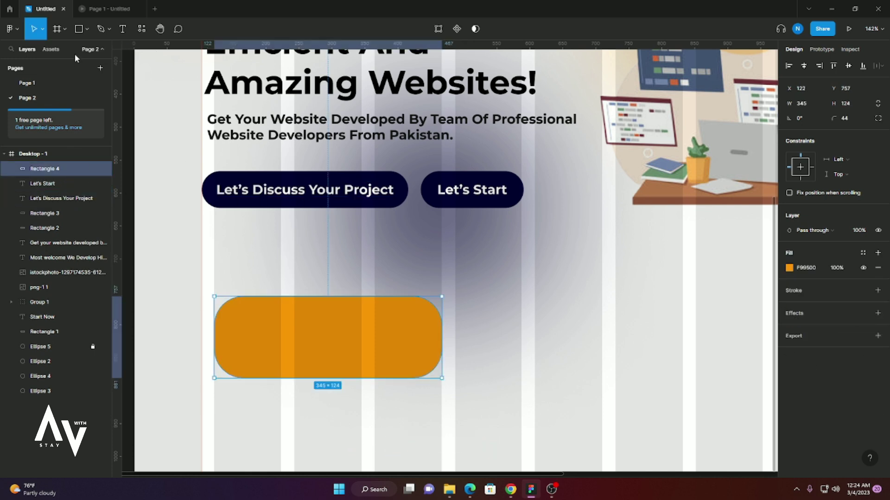
pyautogui.moveTo(301, 194); pyautogui.dragTo(315, 244)
pyautogui.press('Return')
pyautogui.press('BackSpace')
pyautogui.write('01')
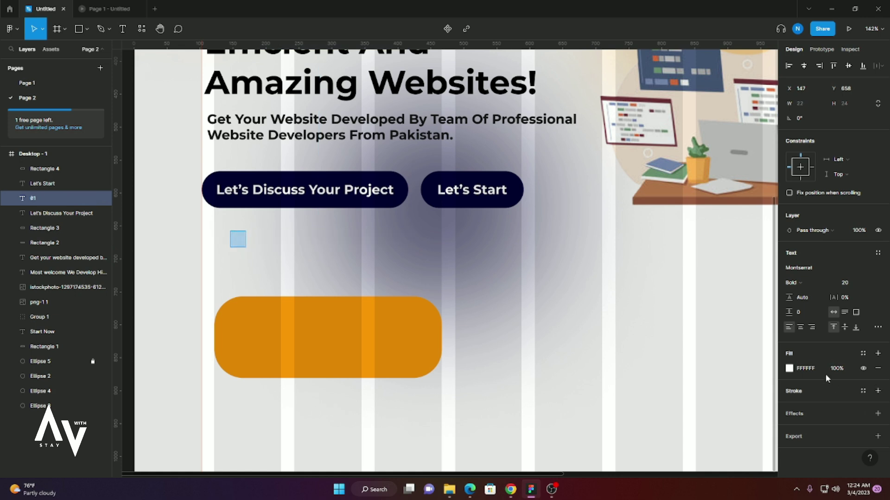
pyautogui.click(789, 369)
pyautogui.click(677, 434)
pyautogui.moveTo(239, 242)
pyautogui.mouseDown()
pyautogui.moveTo(244, 333)
pyautogui.moveTo(243, 278)
pyautogui.mouseUp()
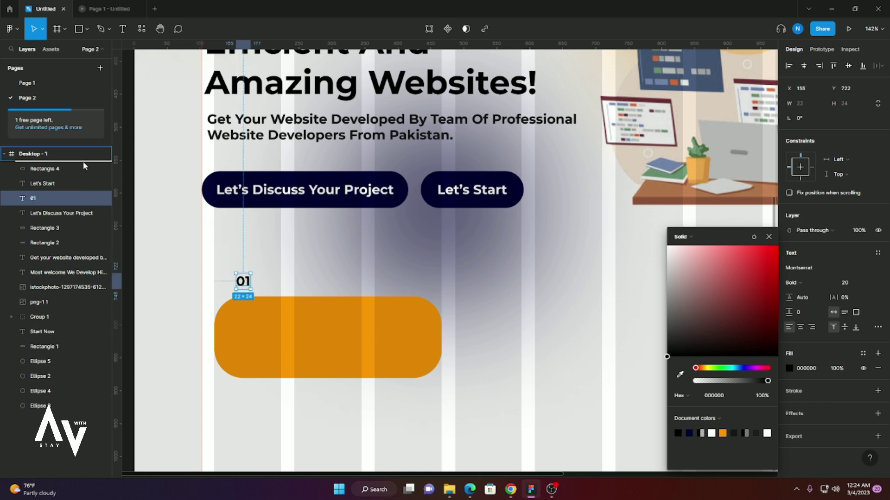
pyautogui.moveTo(84, 162); pyautogui.dragTo(83, 163)
# - Set the 01 to font size 40 and place it at the orange card's left side
pyautogui.click(868, 284)
pyautogui.click(848, 283)
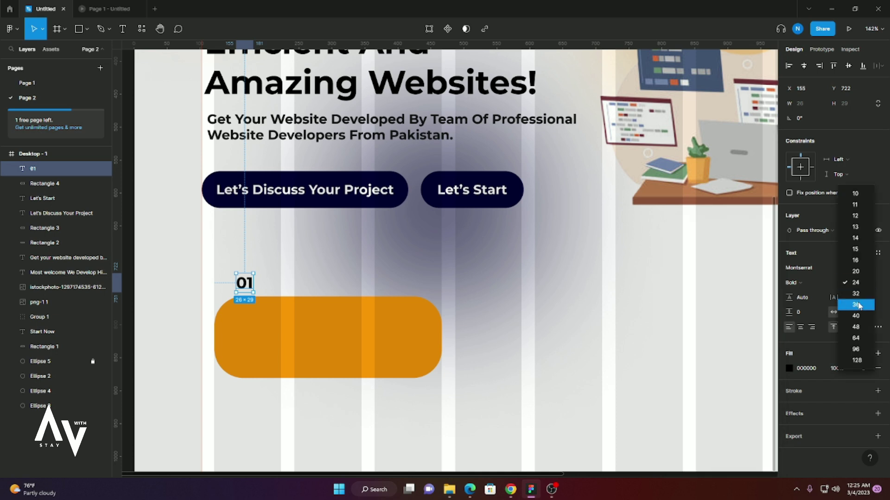
pyautogui.click(855, 294)
pyautogui.moveTo(249, 294); pyautogui.dragTo(248, 341)
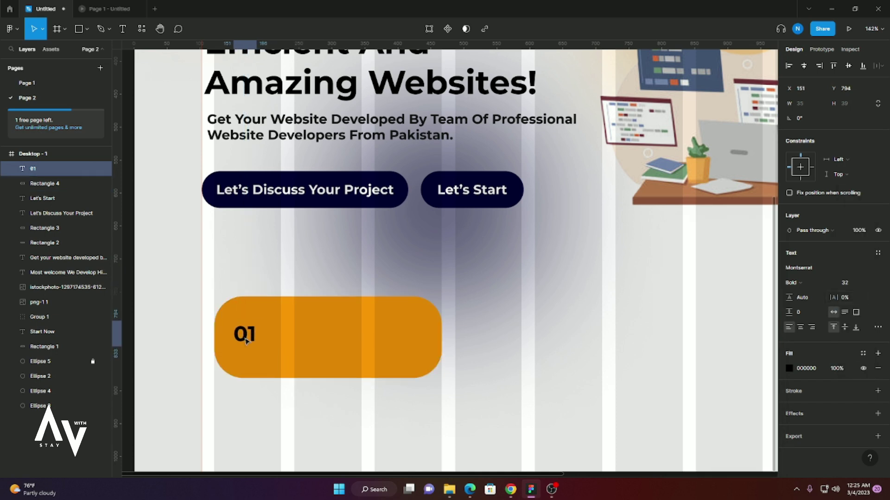
pyautogui.click(868, 283)
pyautogui.click(868, 283)
pyautogui.click(856, 294)
pyautogui.moveTo(252, 345); pyautogui.dragTo(249, 342)
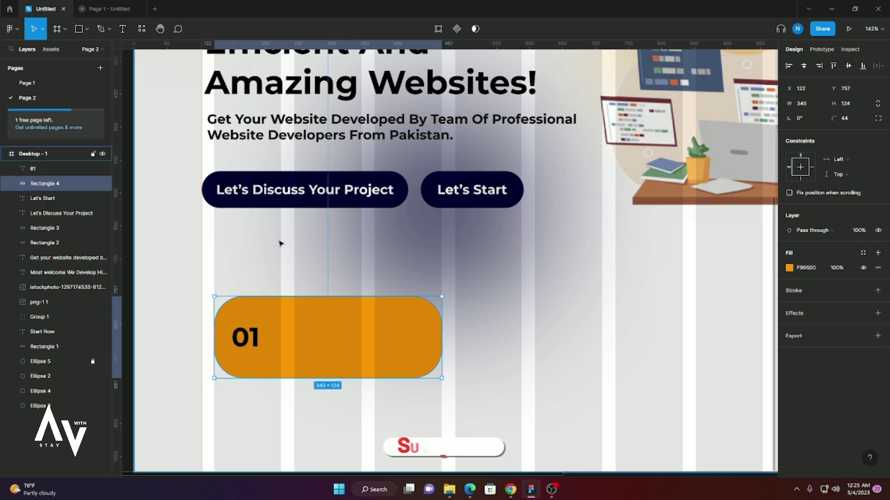
# - Duplicate the button label, make it black, and move it into the orange card
pyautogui.click(327, 197)
pyautogui.moveTo(327, 197)
pyautogui.mouseDown()
pyautogui.moveTo(327, 236)
pyautogui.moveTo(353, 293)
pyautogui.mouseUp()
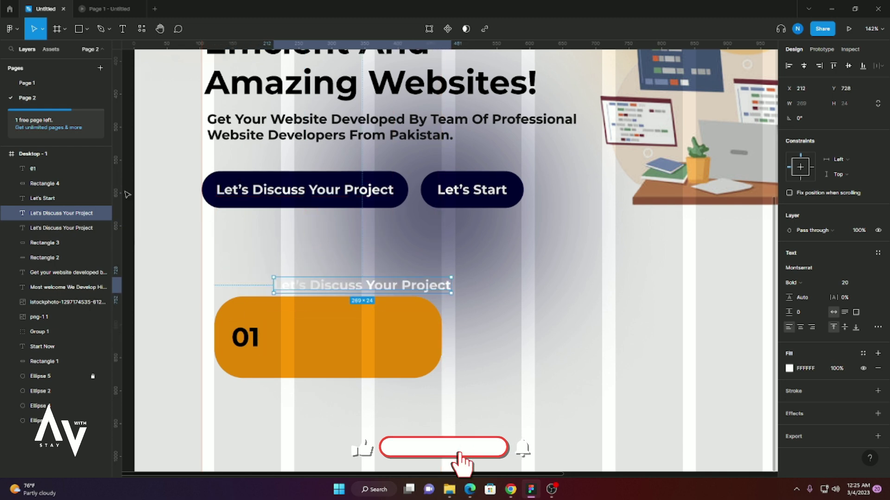
pyautogui.doubleClick(361, 286)
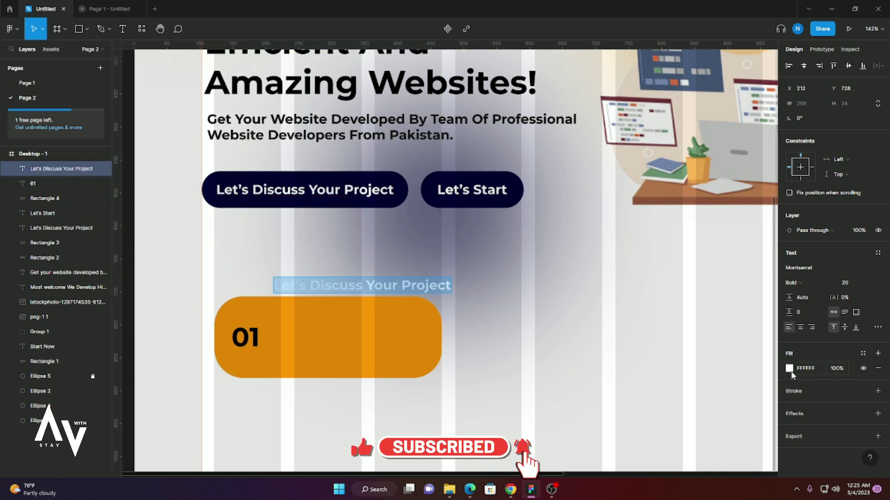
pyautogui.click(789, 369)
pyautogui.click(679, 433)
pyautogui.press('Escape')
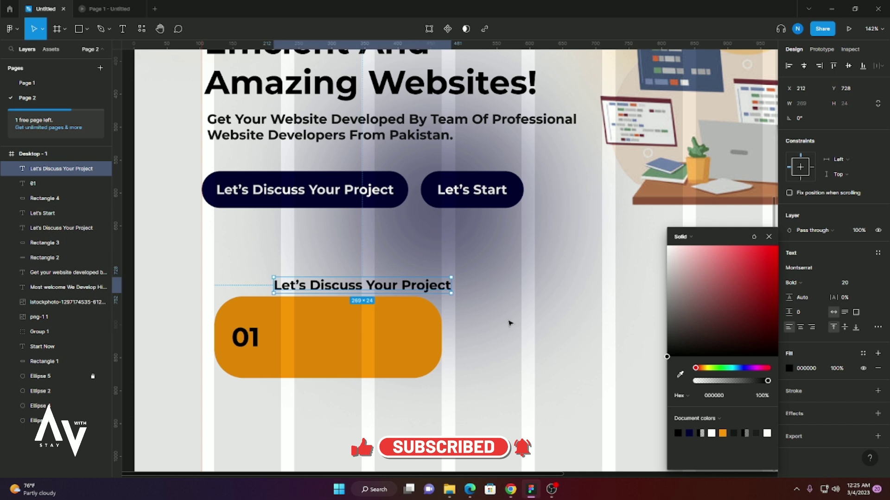
pyautogui.click(768, 238)
pyautogui.moveTo(361, 285); pyautogui.dragTo(356, 314)
# - Replace that text with 'Radical Integrity' copied from Page 1, placed beside the 01
pyautogui.click(27, 83)
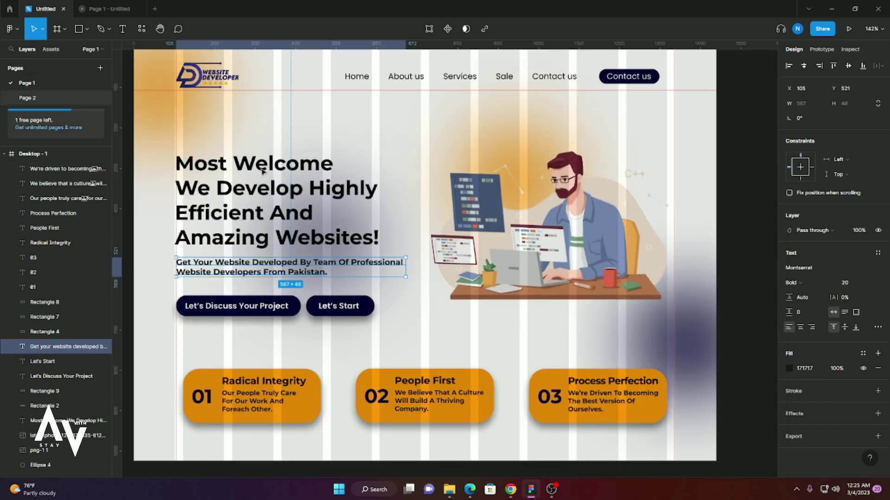
pyautogui.doubleClick(268, 386)
pyautogui.hotkey('ctrl', 'c')
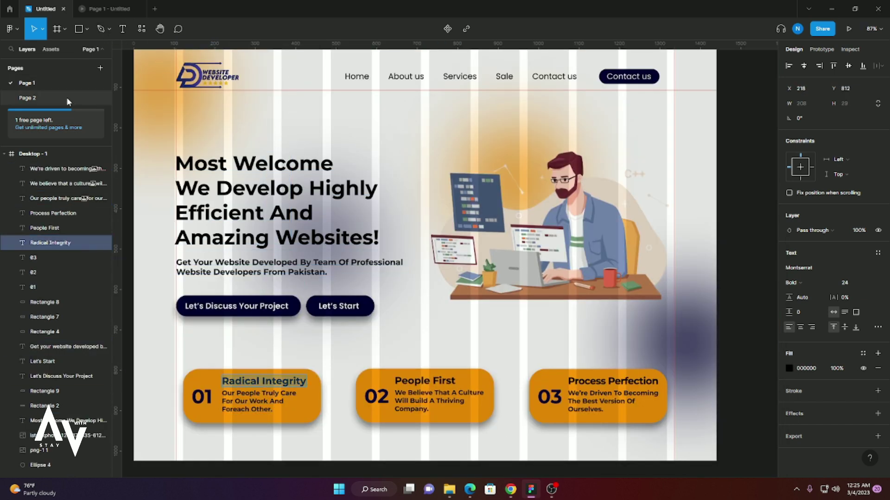
pyautogui.click(27, 98)
pyautogui.doubleClick(357, 319)
pyautogui.hotkey('ctrl', 'v')
pyautogui.moveTo(366, 319); pyautogui.dragTo(390, 319)
pyautogui.click(457, 333)
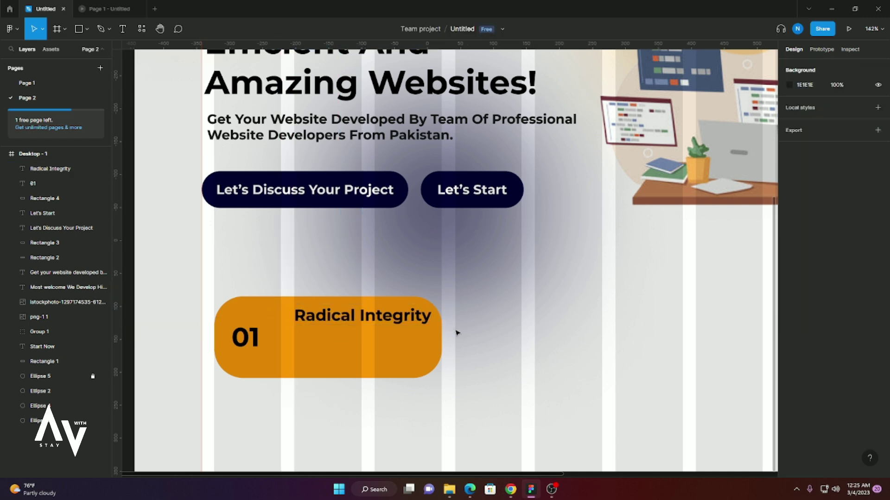
# - Duplicate the subtitle and paste in 'Our People Truly Care For Our Work And Foreach Other.'
pyautogui.keyDown('alt'); pyautogui.moveTo(371, 127); pyautogui.dragTo(427, 412); pyautogui.keyUp('alt')
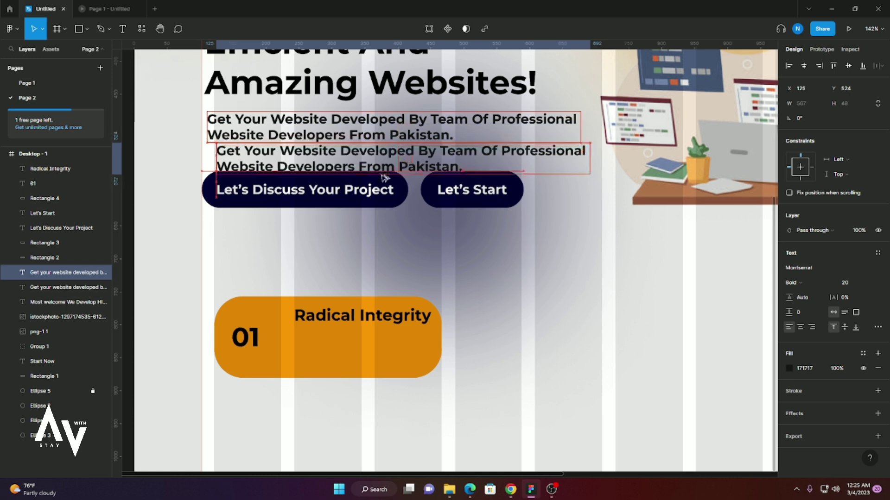
pyautogui.hotkey('ctrl', 'shift', ']')
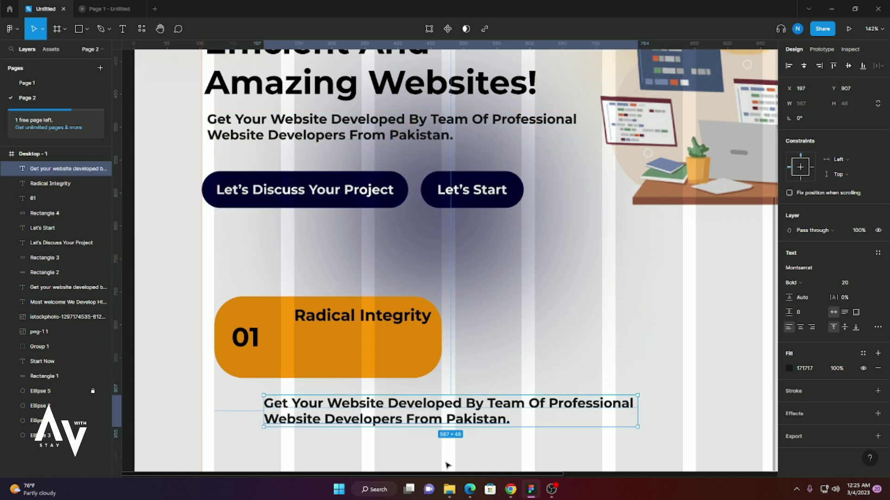
pyautogui.click(56, 84)
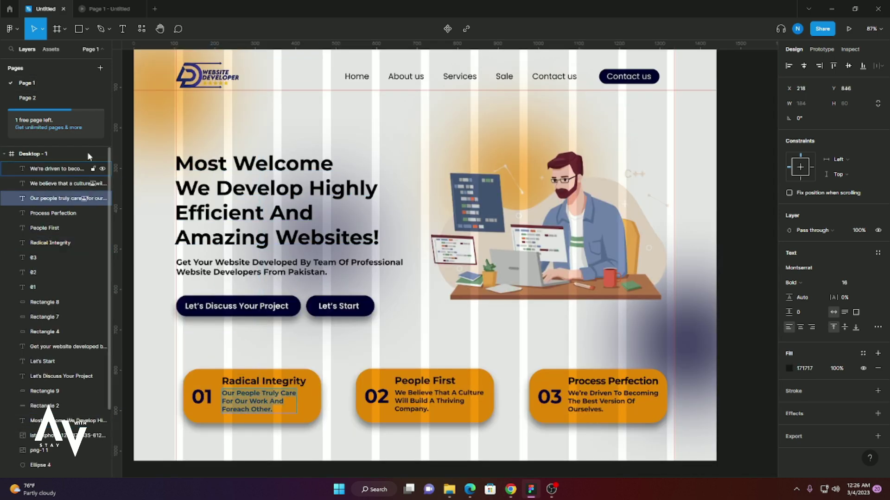
pyautogui.click(28, 98)
pyautogui.doubleClick(433, 420)
pyautogui.hotkey('ctrl', 'a')
pyautogui.write('Our People Truly Care For Our Work And Foreach Other.')
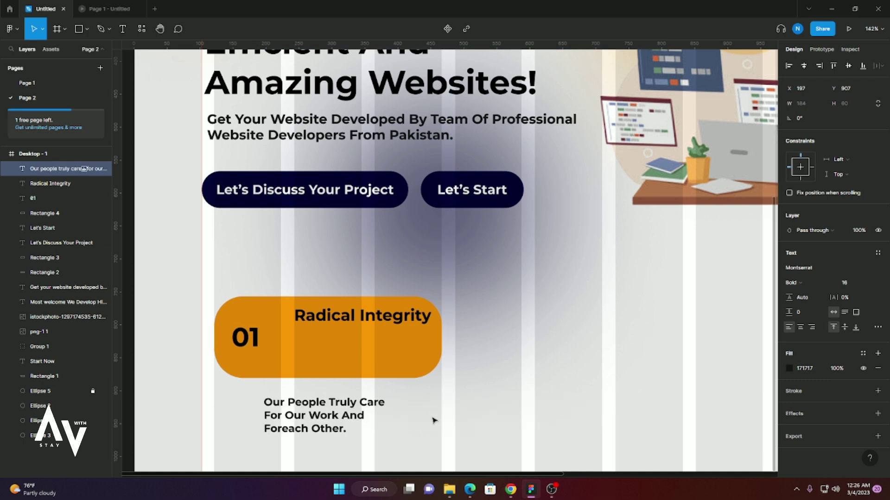
pyautogui.press('Escape')
# - Place the description under Radical Integrity in the card and nudge the 01 right
pyautogui.moveTo(348, 416); pyautogui.dragTo(378, 345)
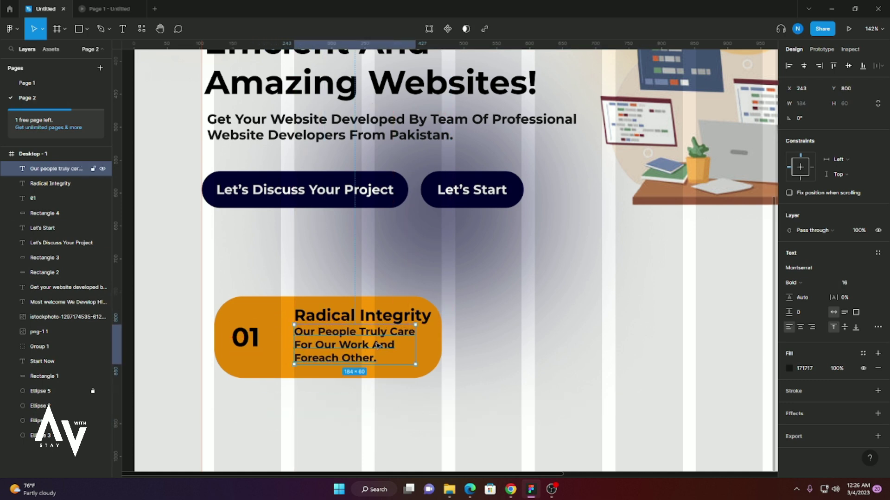
pyautogui.press('Escape')
pyautogui.moveTo(389, 363); pyautogui.dragTo(388, 365)
pyautogui.press('Escape')
pyautogui.moveTo(247, 341); pyautogui.dragTo(248, 342)
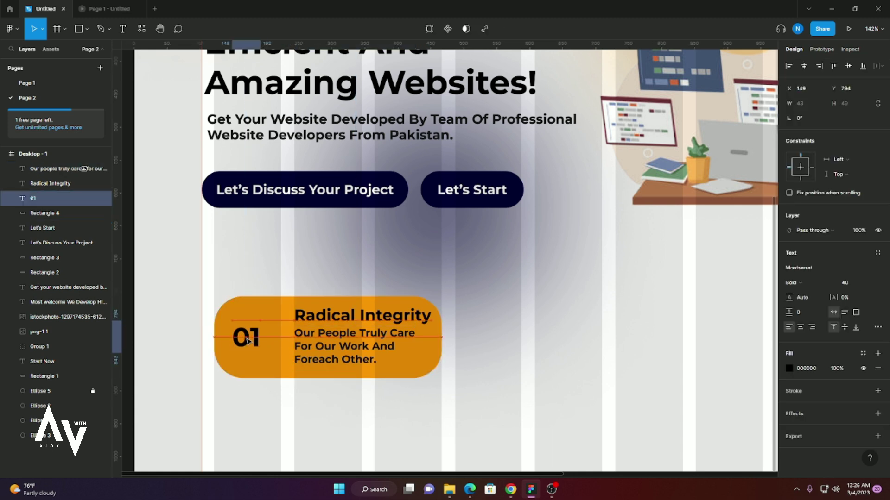
# - Add a black drop shadow to the orange card: Y 11, blur 23, 39% opacity
pyautogui.click(436, 354)
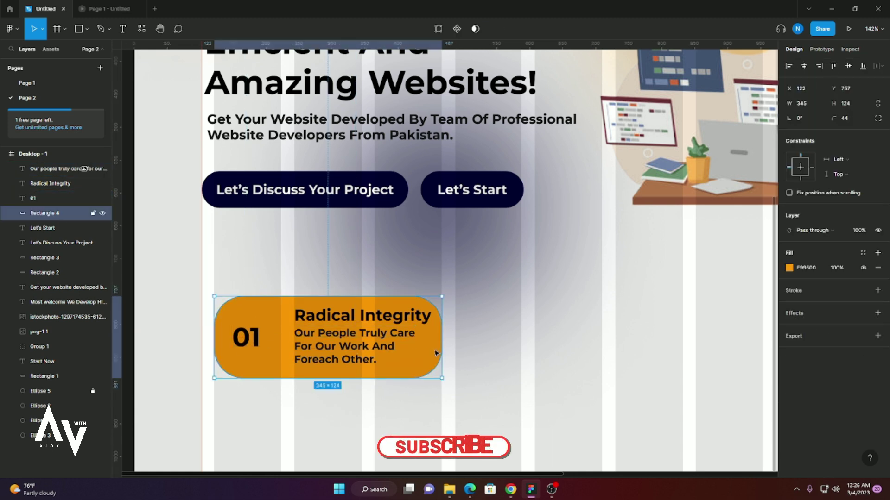
pyautogui.click(794, 313)
pyautogui.click(822, 329)
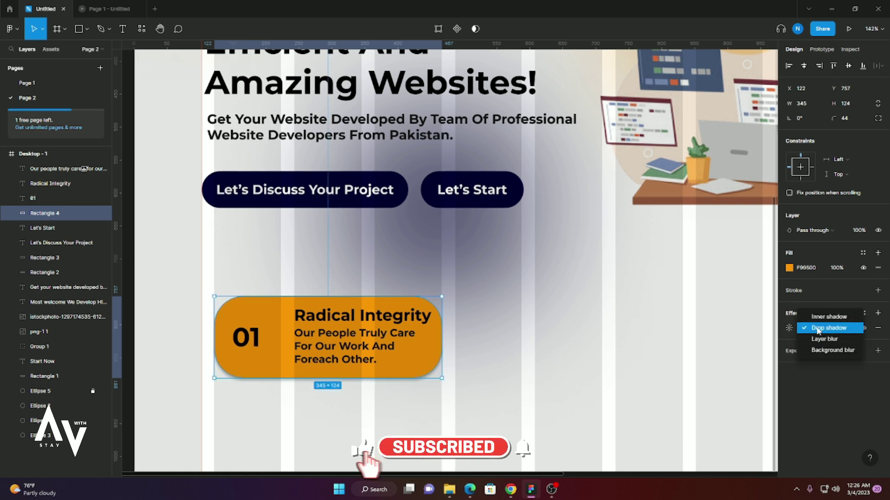
pyautogui.click(790, 328)
pyautogui.click(741, 351)
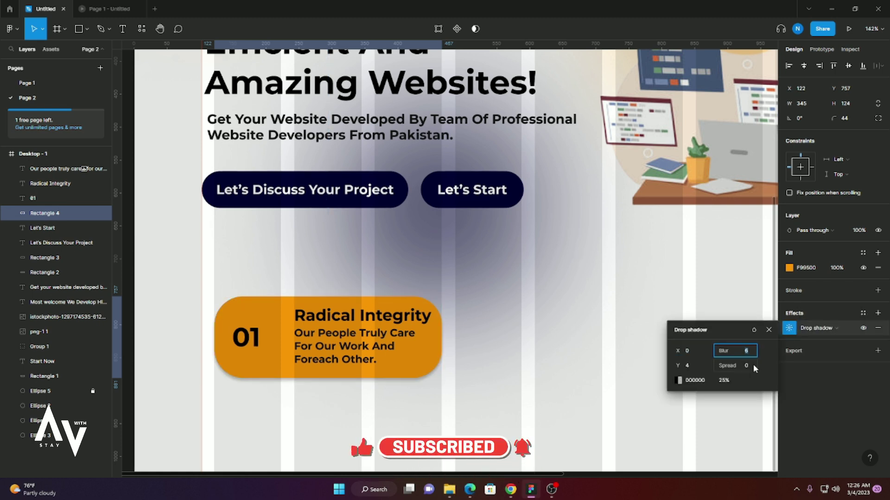
pyautogui.write('20')
pyautogui.click(688, 367)
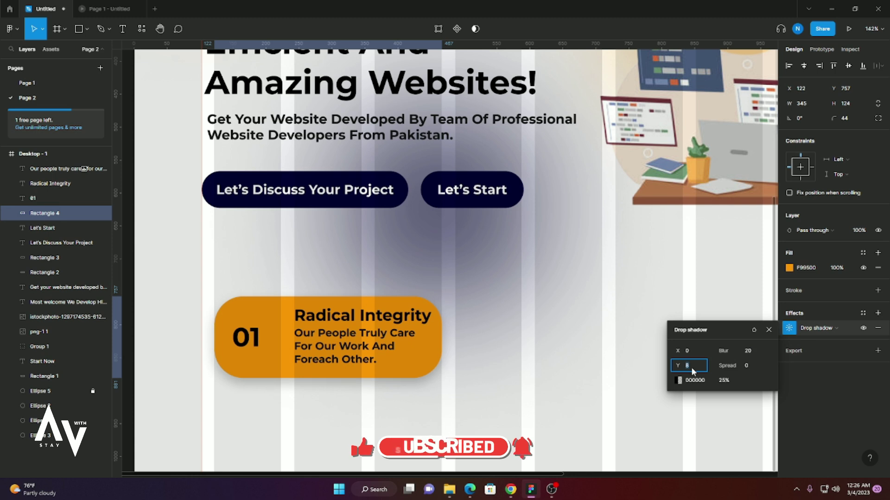
pyautogui.write('11')
pyautogui.press('Return')
pyautogui.moveTo(750, 354)
pyautogui.mouseDown()
pyautogui.moveTo(756, 360)
pyautogui.moveTo(732, 384)
pyautogui.mouseUp()
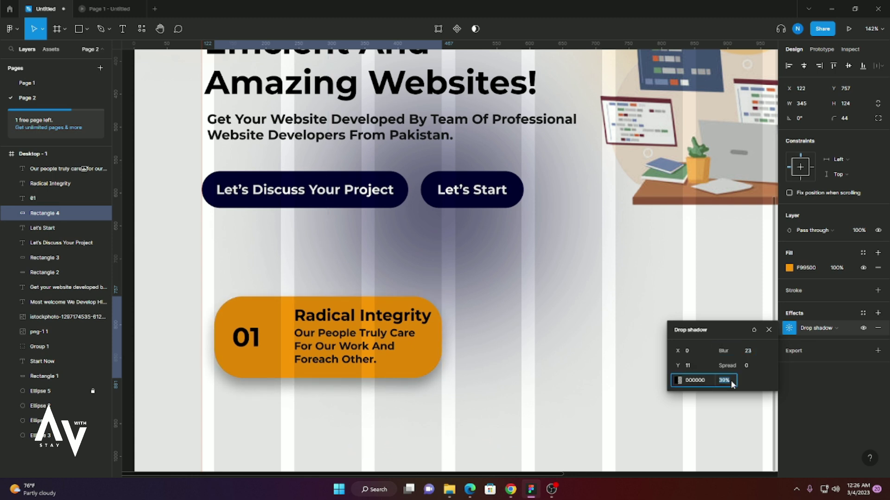
pyautogui.click(737, 318)
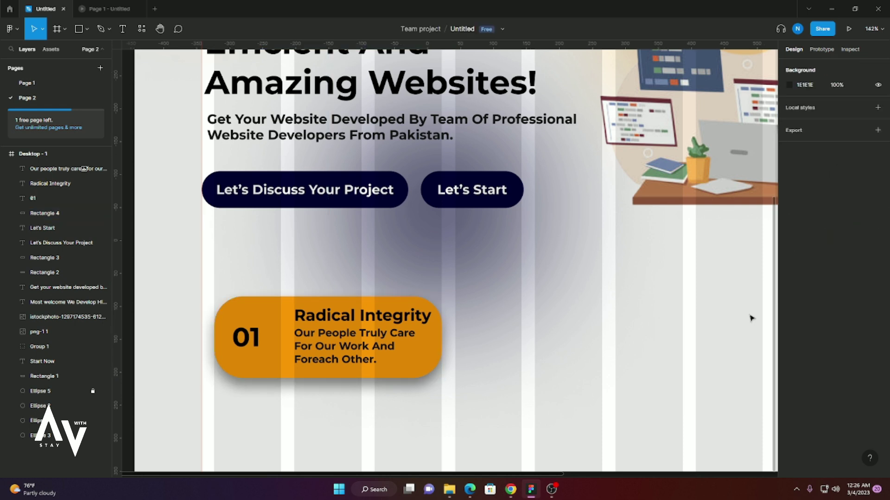
# - Duplicate the first orange feature card twice to its right, making three cards
pyautogui.moveTo(445, 311); pyautogui.dragTo(253, 348)
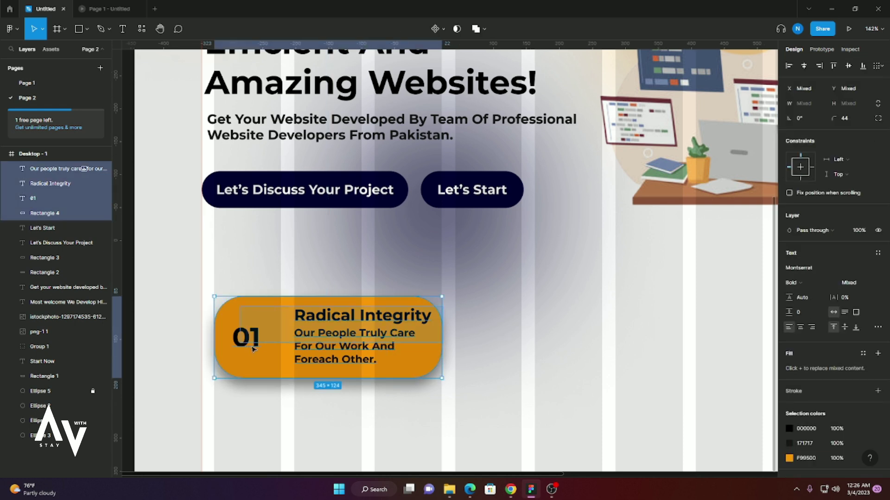
pyautogui.scroll(-5, 556, 287)
pyautogui.hscroll(3, 420, 340)
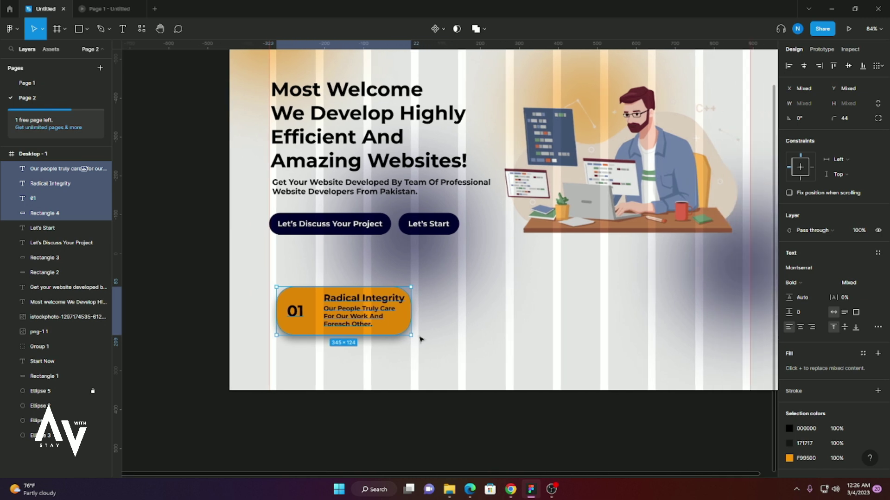
pyautogui.hscroll(2, 565, 478)
pyautogui.moveTo(350, 311); pyautogui.dragTo(494, 312)
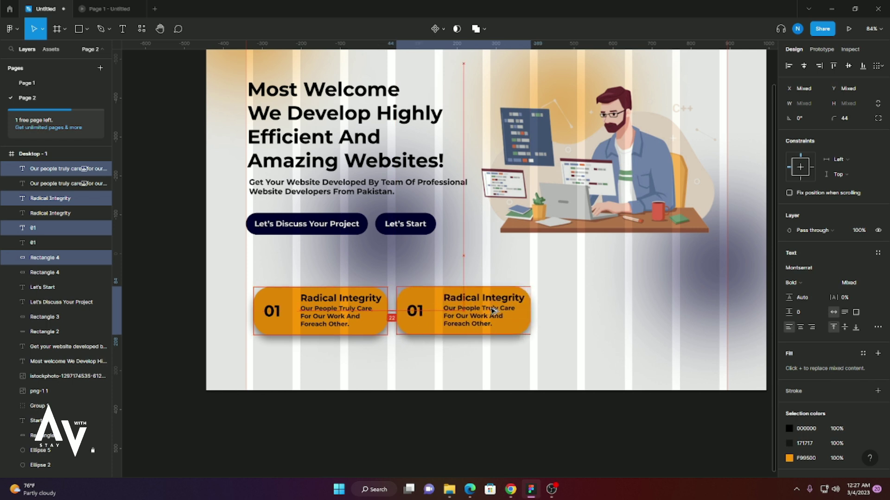
pyautogui.keyDown('shift'); pyautogui.click(414, 336); pyautogui.keyUp('shift')
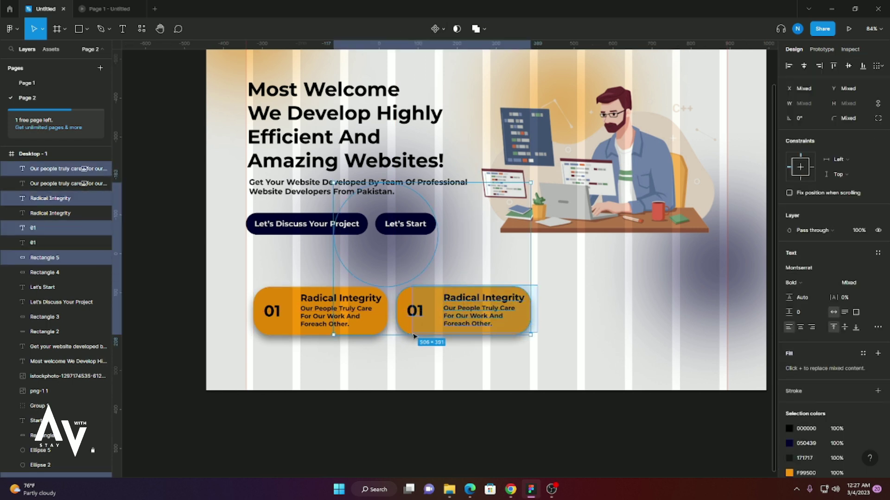
pyautogui.moveTo(330, 344)
pyautogui.mouseDown()
pyautogui.moveTo(275, 299)
pyautogui.moveTo(636, 317)
pyautogui.mouseUp()
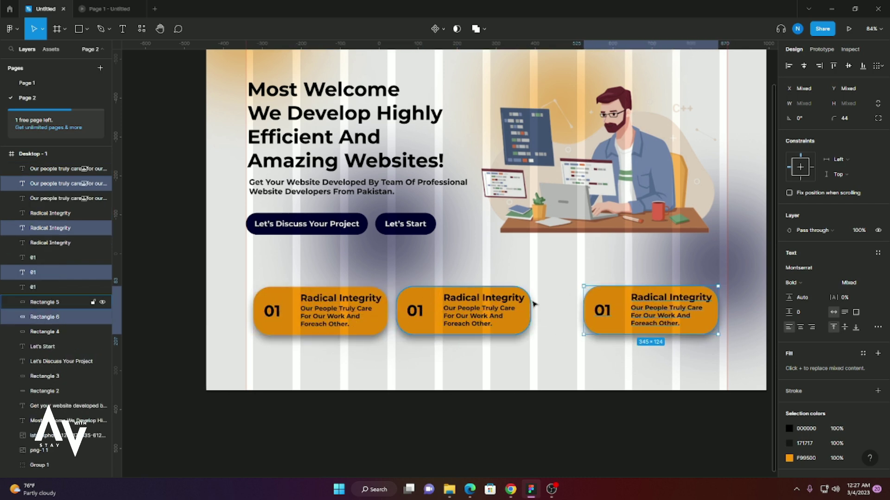
# - Shift the middle card until the gaps on both sides are equal
pyautogui.moveTo(467, 326); pyautogui.dragTo(486, 327)
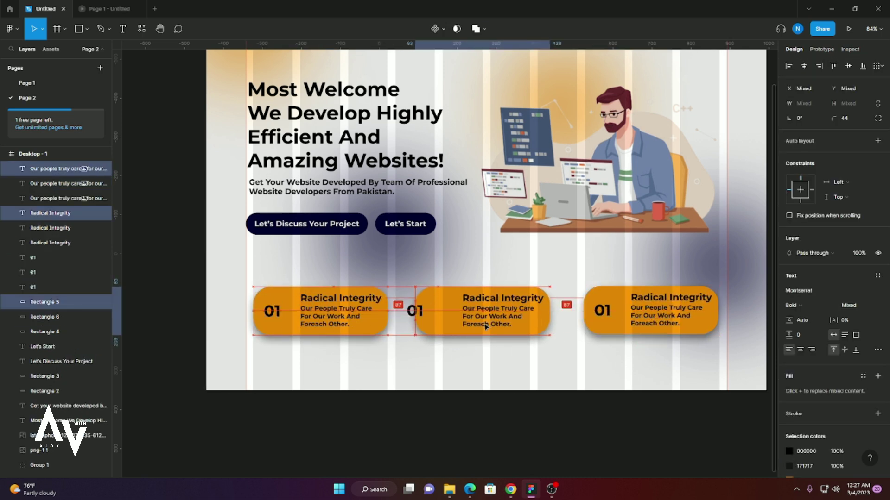
pyautogui.moveTo(485, 327); pyautogui.dragTo(488, 327)
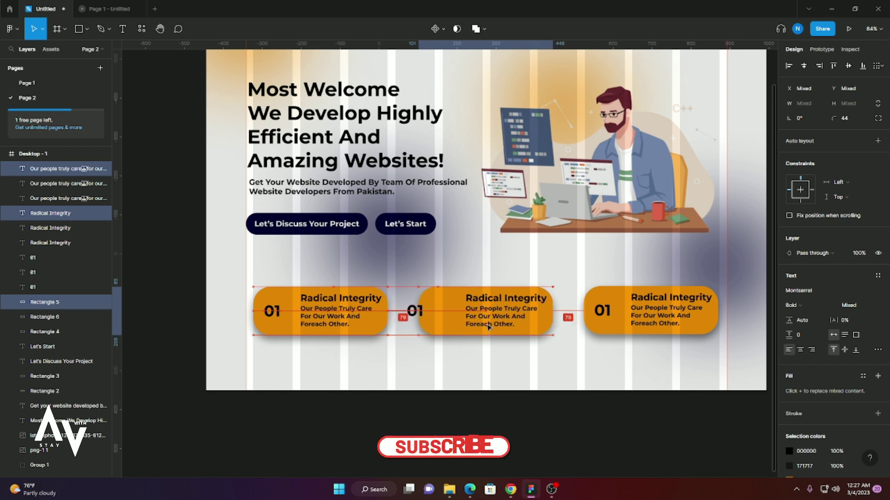
pyautogui.click(502, 367)
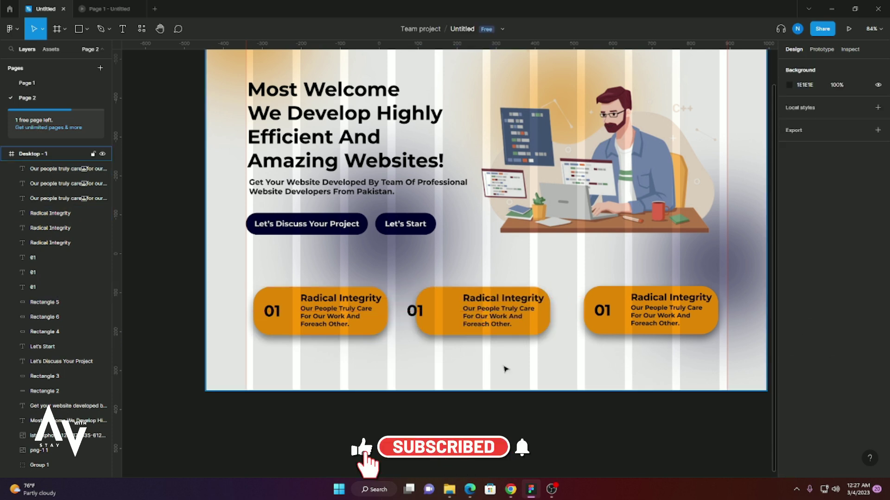
pyautogui.hotkey('ctrl', 'z')
pyautogui.moveTo(509, 346); pyautogui.dragTo(416, 311)
pyautogui.click(467, 353)
pyautogui.moveTo(509, 345)
pyautogui.mouseDown()
pyautogui.moveTo(423, 315)
pyautogui.moveTo(447, 317)
pyautogui.mouseUp()
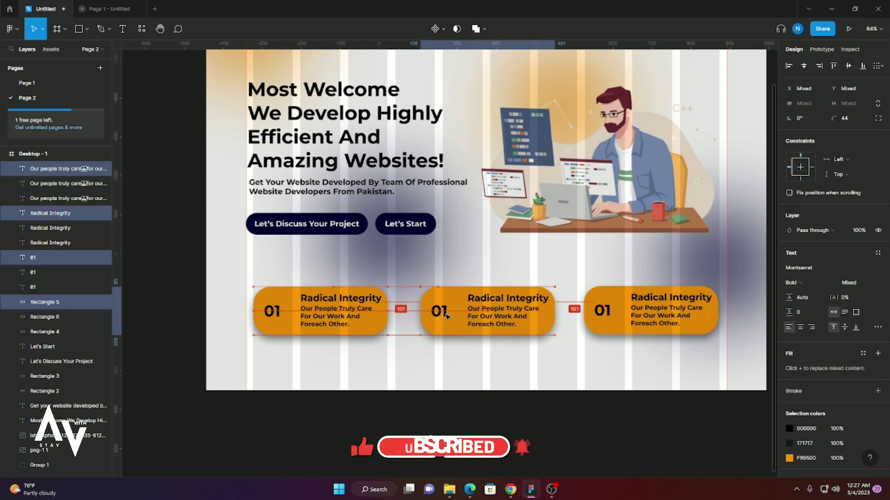
pyautogui.press('Escape')
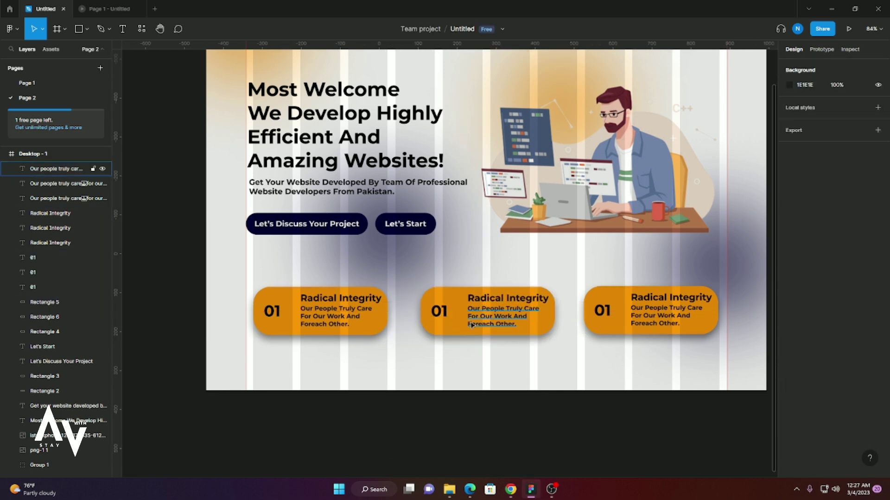
pyautogui.hotkey('ctrl', 'z')
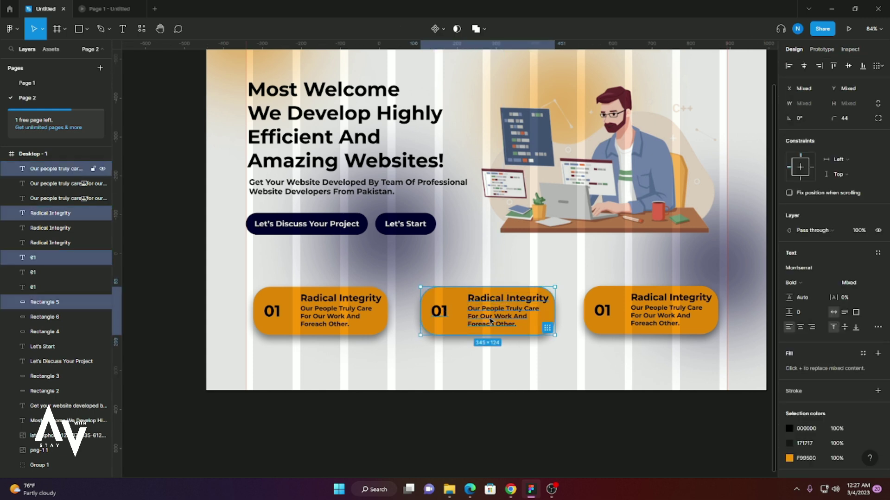
pyautogui.moveTo(490, 323); pyautogui.dragTo(489, 323)
pyautogui.press('Escape')
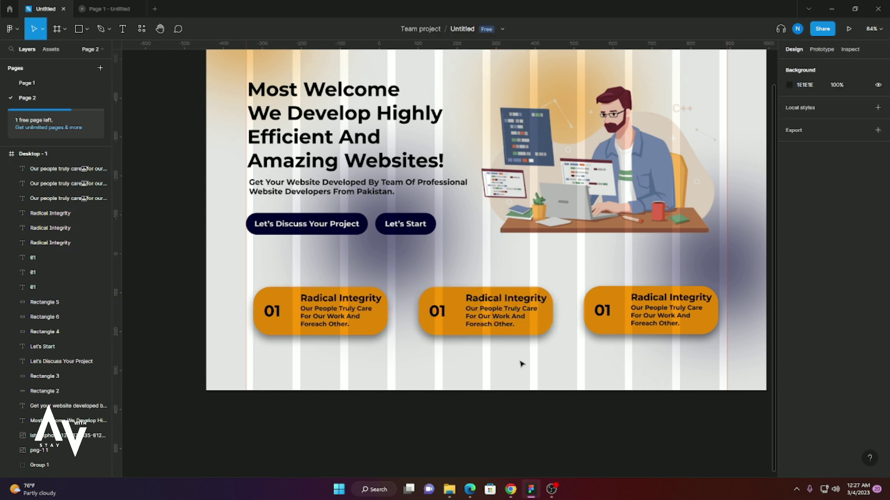
pyautogui.click(27, 83)
pyautogui.click(422, 382)
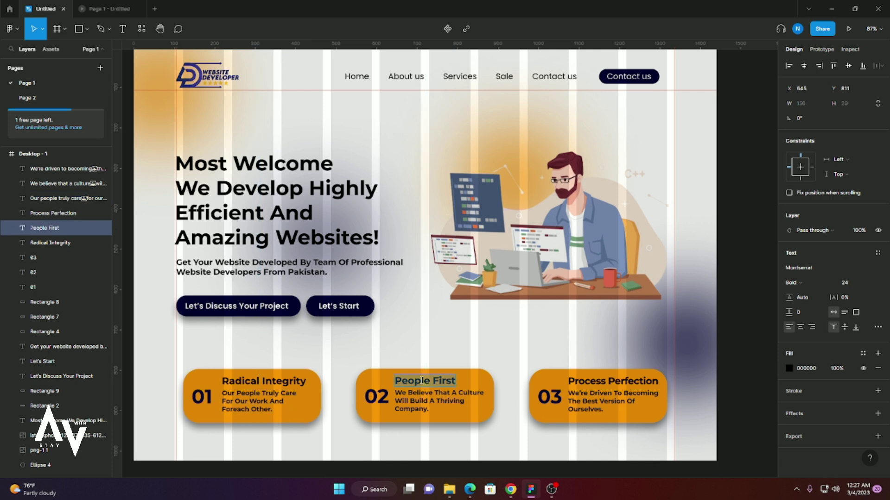
pyautogui.click(27, 98)
pyautogui.click(491, 299)
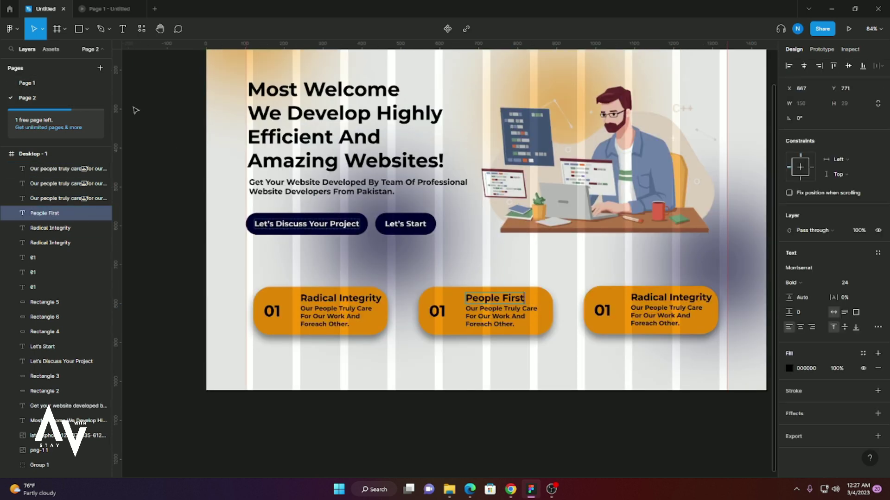
pyautogui.click(26, 83)
pyautogui.click(426, 410)
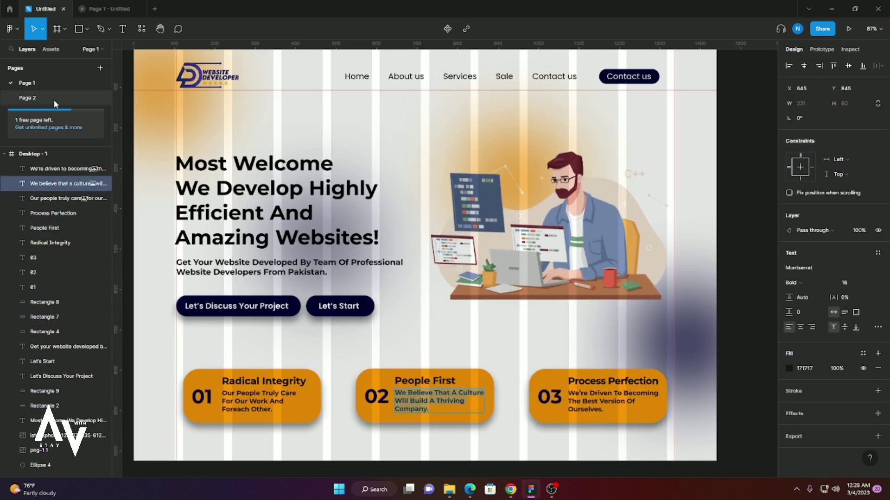
pyautogui.click(27, 98)
pyautogui.click(486, 319)
pyautogui.press('Escape')
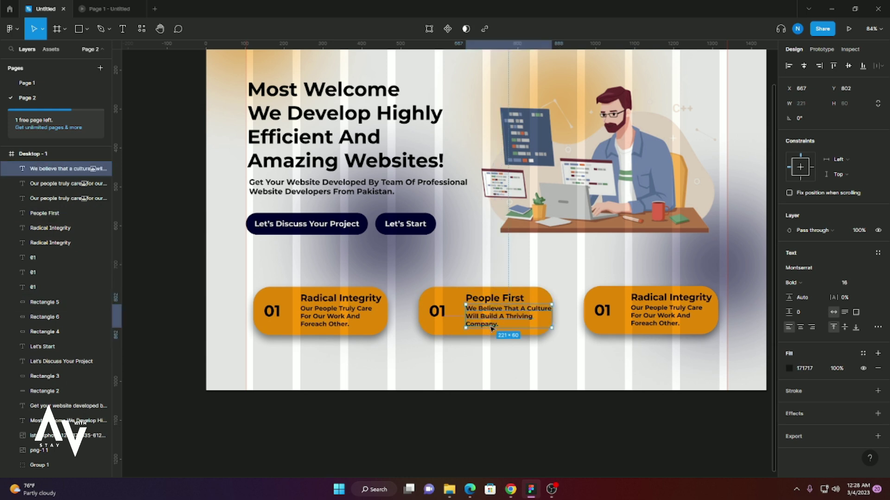
pyautogui.click(525, 366)
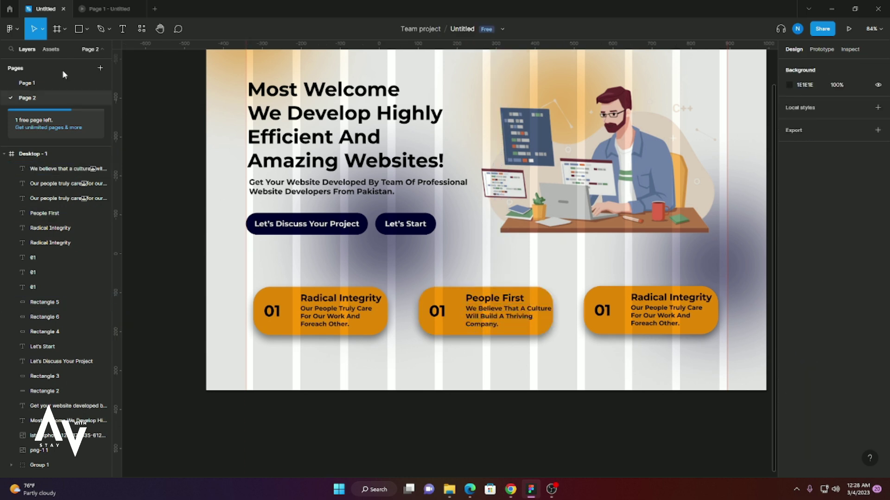
pyautogui.click(42, 87)
pyautogui.doubleClick(589, 384)
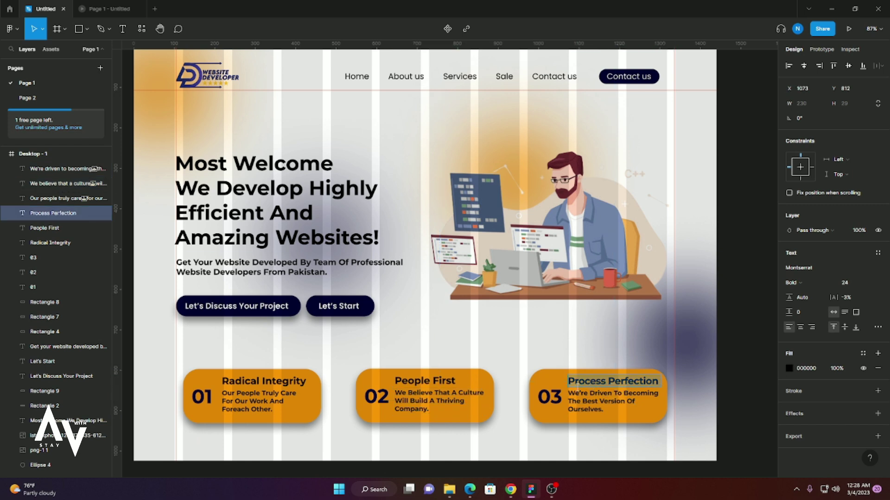
pyautogui.click(28, 98)
pyautogui.doubleClick(653, 298)
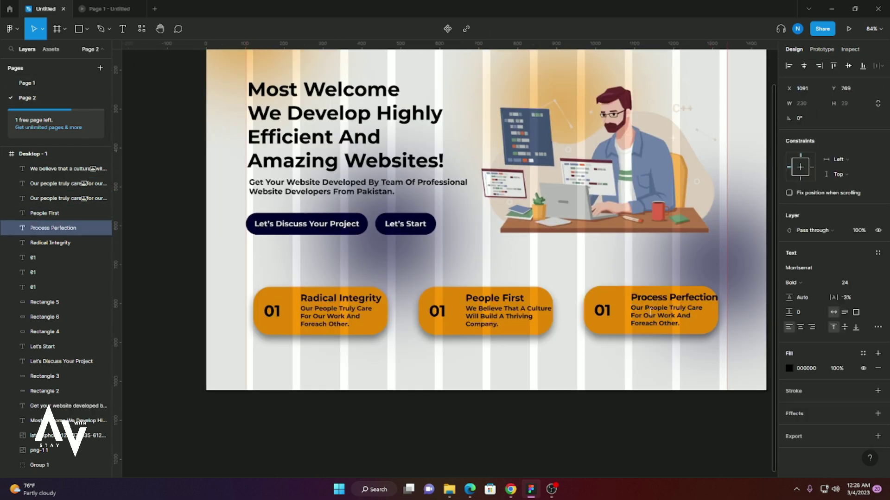
pyautogui.click(40, 88)
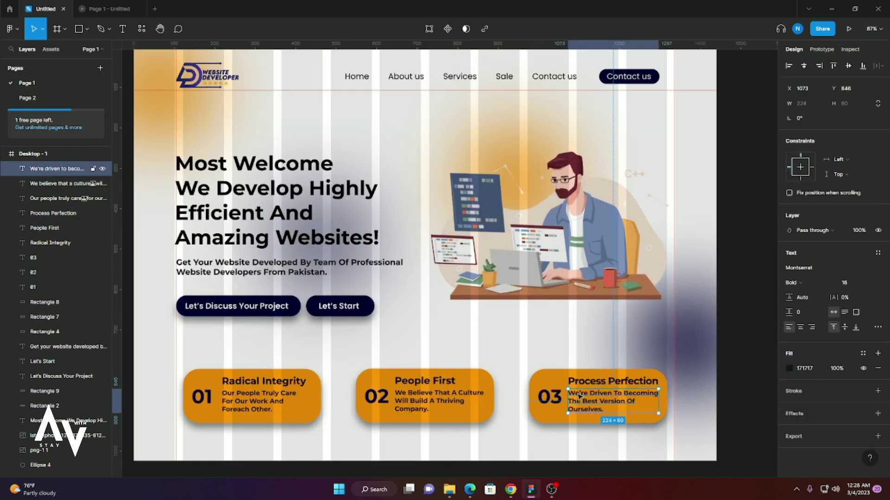
pyautogui.click(51, 100)
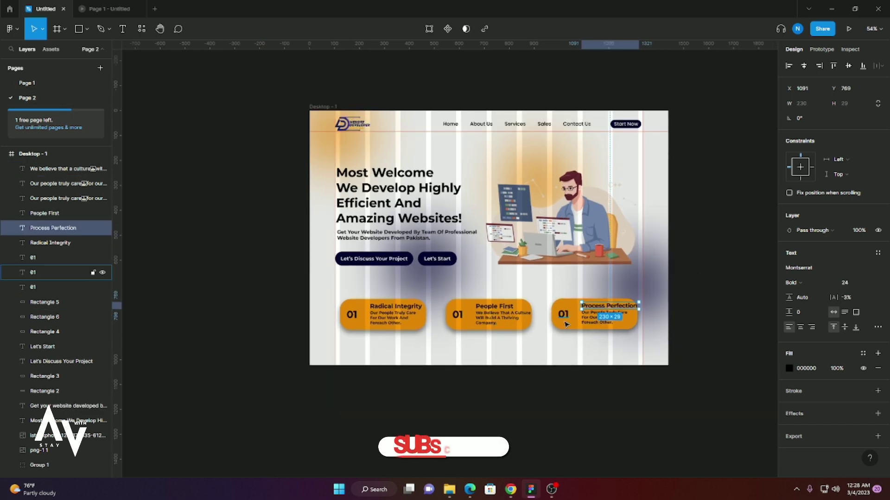
pyautogui.click(642, 351)
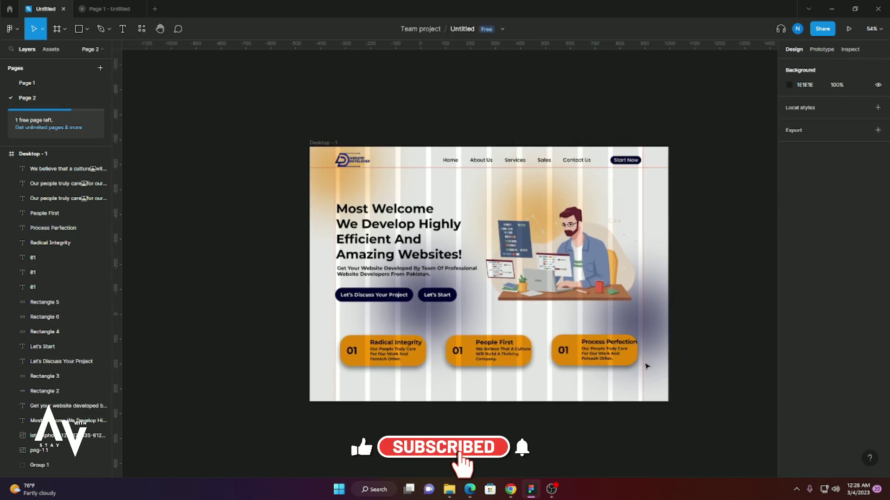
pyautogui.scroll(-2, 619, 337)
pyautogui.keyDown('ctrl'); pyautogui.scroll(5, 620, 337); pyautogui.keyUp('ctrl')
# - Move the Process Perfection title and body text left into place within the card
pyautogui.click(658, 334)
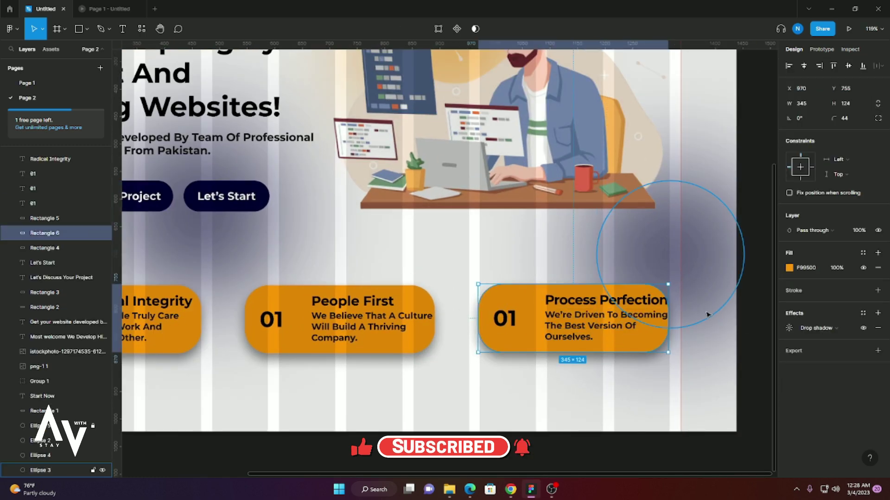
pyautogui.click(602, 300)
pyautogui.keyDown('shift'); pyautogui.click(595, 324); pyautogui.keyUp('shift')
pyautogui.moveTo(593, 304); pyautogui.dragTo(589, 304)
pyautogui.press('Right')
pyautogui.press('Right')
pyautogui.press('Right')
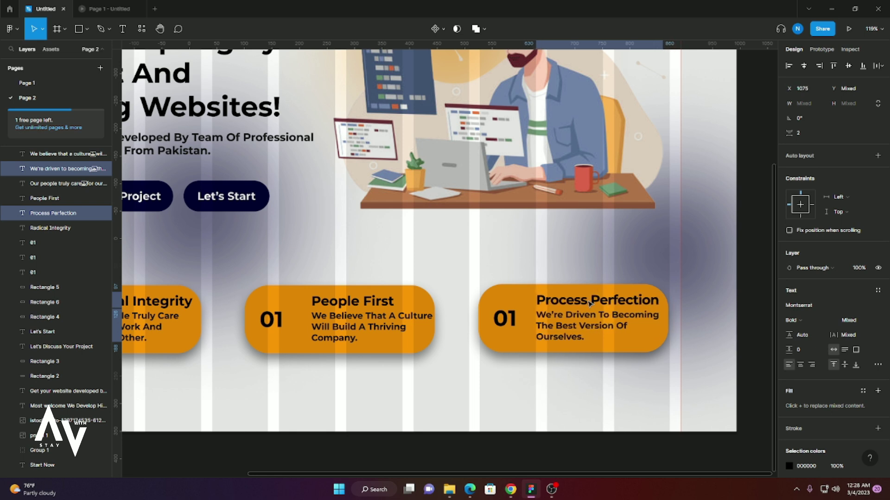
pyautogui.moveTo(597, 319); pyautogui.dragTo(587, 320)
# - Check the People First and Radical Integrity title and body text alignment
pyautogui.click(352, 302)
pyautogui.keyDown('shift'); pyautogui.click(340, 323); pyautogui.keyUp('shift')
pyautogui.keyDown('ctrl'); pyautogui.scroll(3, 225, 366); pyautogui.keyUp('ctrl')
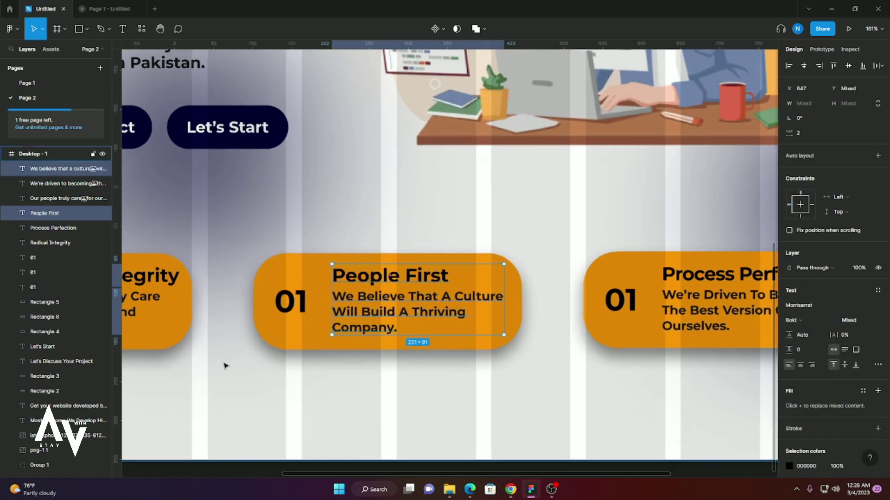
pyautogui.keyDown('ctrl'); pyautogui.scroll(-5, 225, 366); pyautogui.keyUp('ctrl')
pyautogui.keyDown('ctrl'); pyautogui.scroll(1, 227, 357); pyautogui.keyUp('ctrl')
pyautogui.keyDown('ctrl'); pyautogui.scroll(1, 229, 352); pyautogui.keyUp('ctrl')
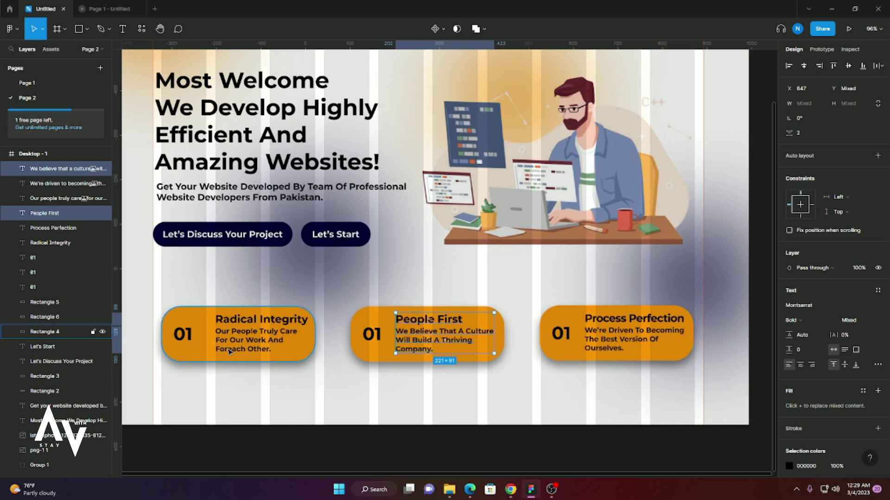
pyautogui.click(229, 351)
pyautogui.keyDown('shift'); pyautogui.click(245, 319); pyautogui.keyUp('shift')
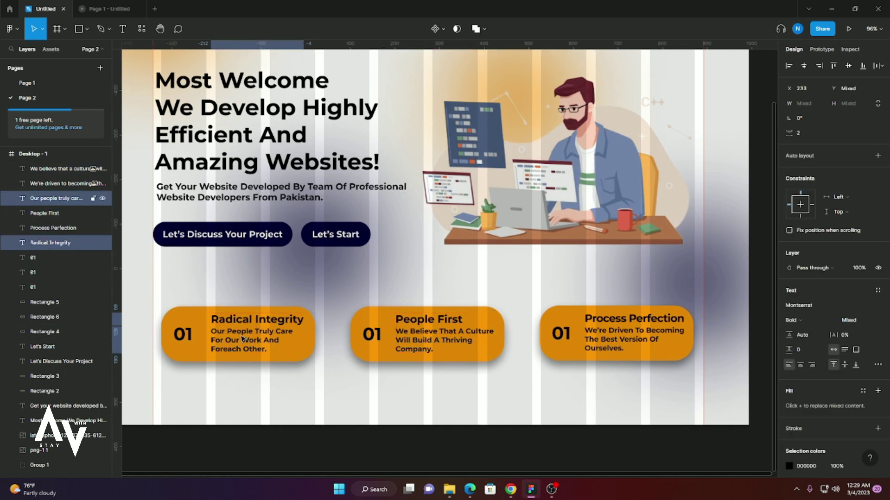
pyautogui.click(292, 381)
pyautogui.scroll(-1, 346, 359)
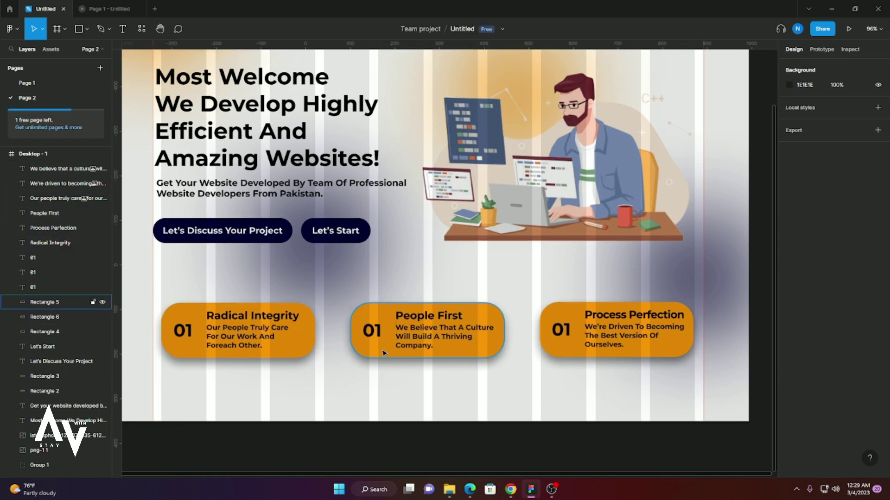
pyautogui.scroll(-1, 371, 348)
pyautogui.keyDown('ctrl'); pyautogui.scroll(-1, 324, 338); pyautogui.keyUp('ctrl')
pyautogui.scroll(1, 296, 330)
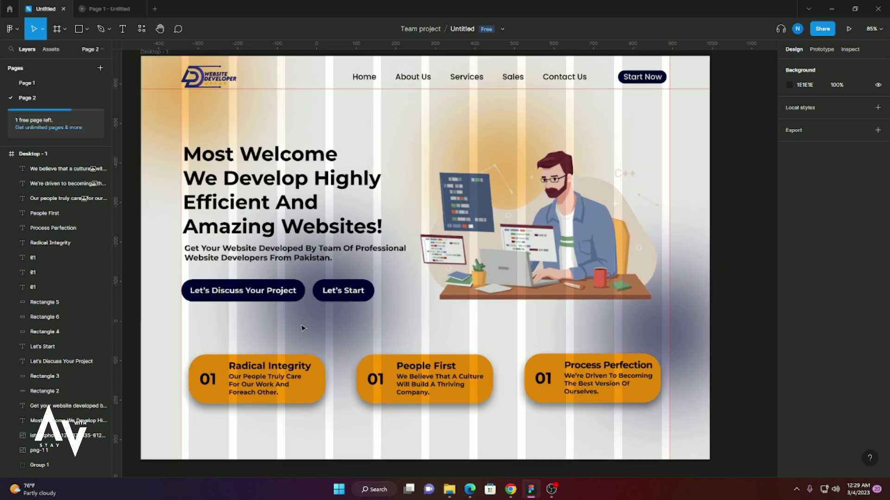
pyautogui.scroll(1, 303, 328)
# - Draw a horizontal black arrow with stroke weight 5
pyautogui.click(87, 32)
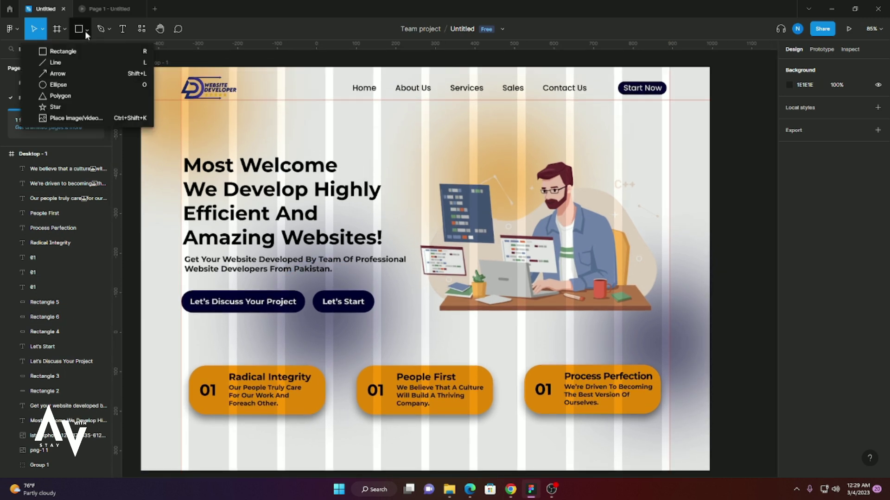
pyautogui.click(57, 73)
pyautogui.moveTo(390, 343); pyautogui.dragTo(425, 343)
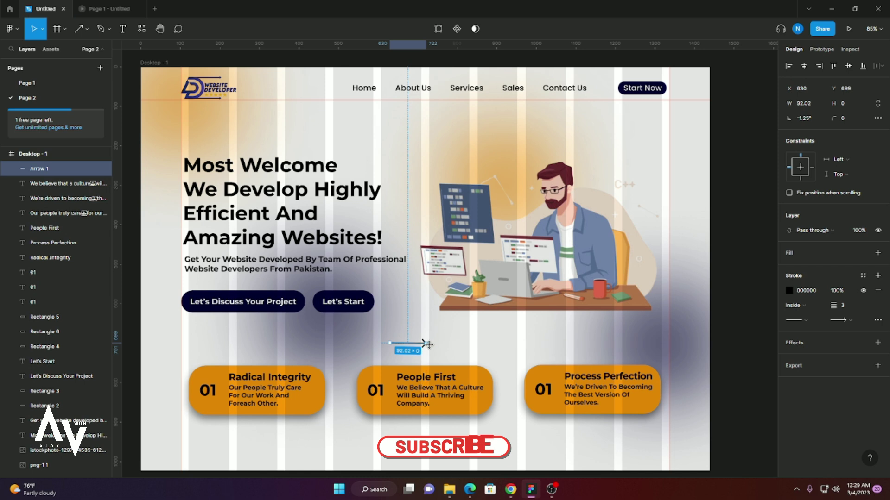
pyautogui.moveTo(817, 320)
pyautogui.click(841, 305)
pyautogui.write('5')
pyautogui.press('Return')
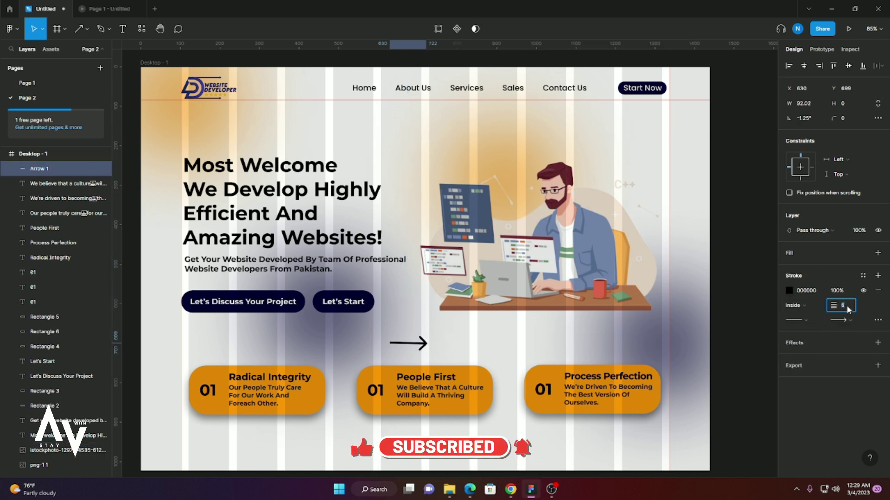
pyautogui.write('6')
# - Place an arrow between the first two feature cards
pyautogui.click(844, 320)
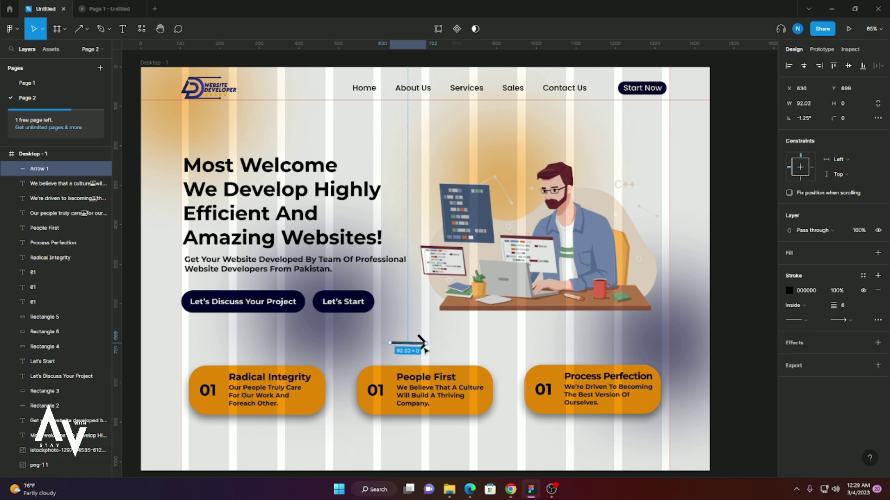
pyautogui.moveTo(425, 350)
pyautogui.mouseDown()
pyautogui.moveTo(419, 343)
pyautogui.moveTo(337, 388)
pyautogui.moveTo(513, 393)
pyautogui.mouseUp()
pyautogui.scroll(-2, 406, 358)
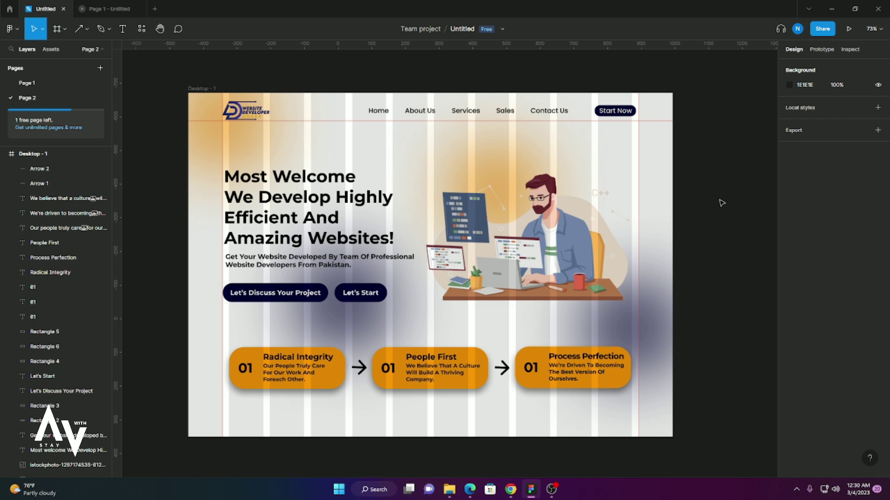
# - Hide the layout grids and rulers from the View menu
pyautogui.click(14, 29)
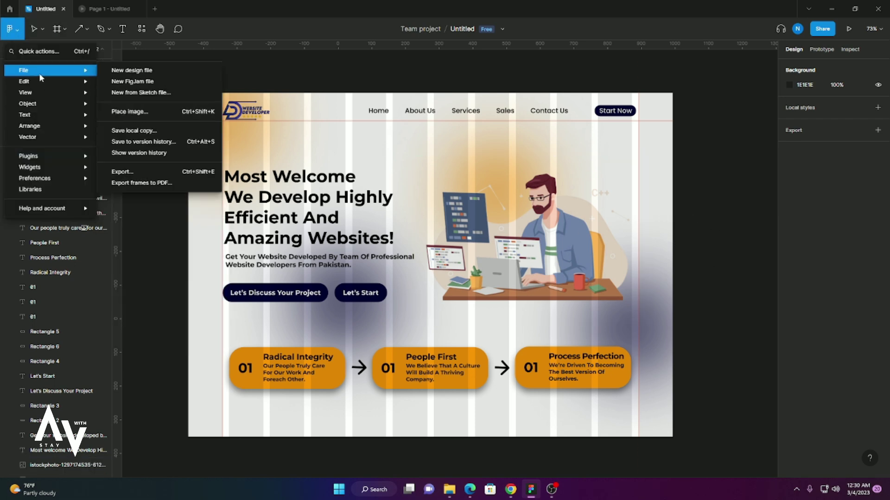
pyautogui.hotkey('ctrl', 'a')
pyautogui.click(14, 29)
pyautogui.moveTo(24, 82)
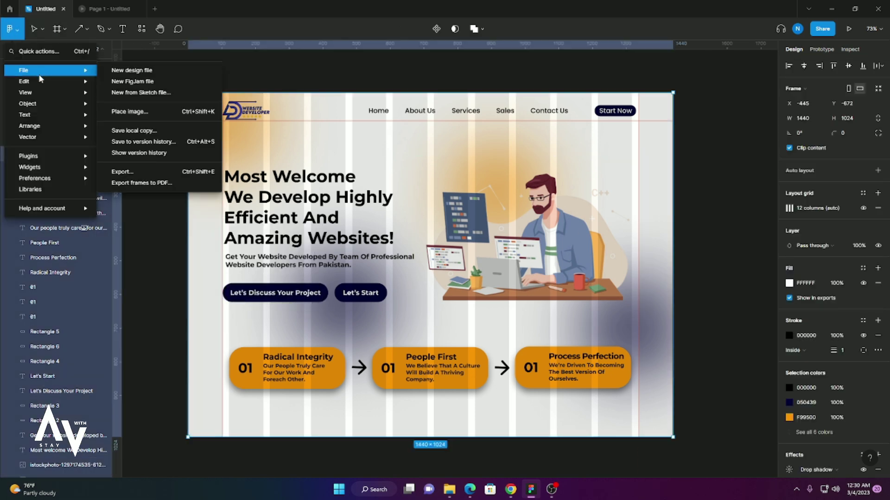
pyautogui.click(130, 104)
pyautogui.click(11, 28)
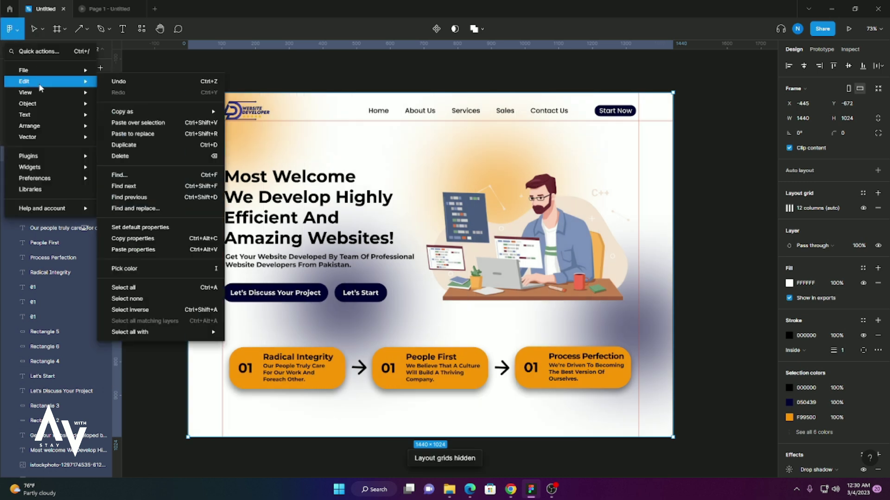
pyautogui.click(145, 115)
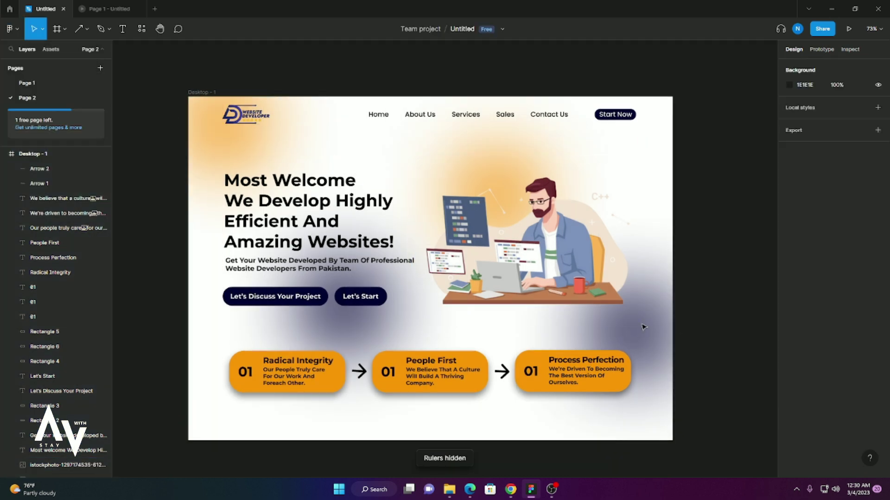
pyautogui.scroll(2, 394, 322)
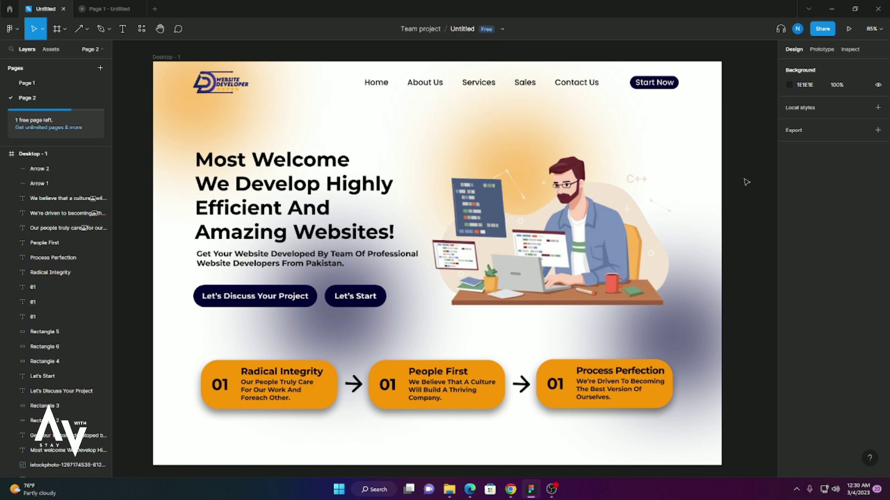
# - Select the Desktop-1 frame and add an export setting
pyautogui.click(285, 263)
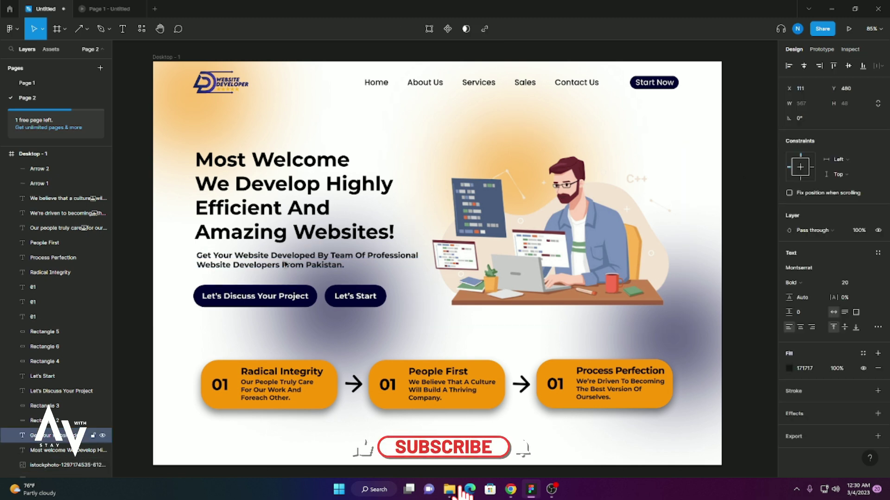
pyautogui.press('Escape')
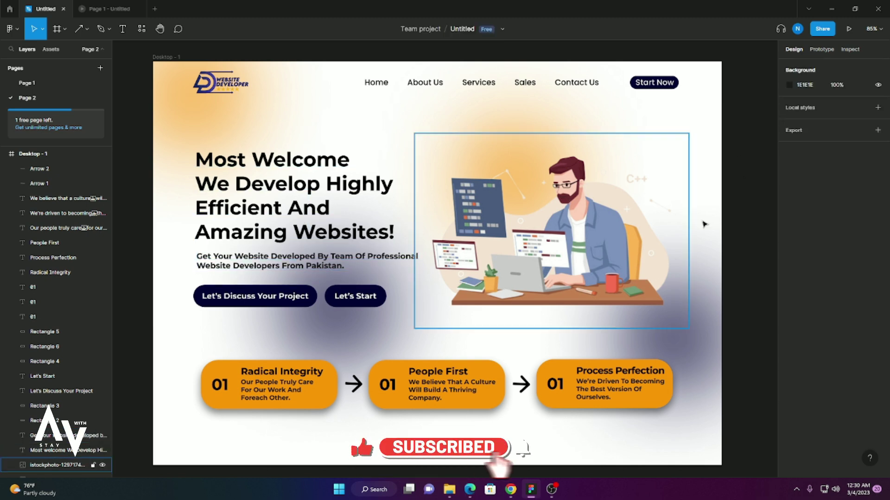
pyautogui.click(64, 155)
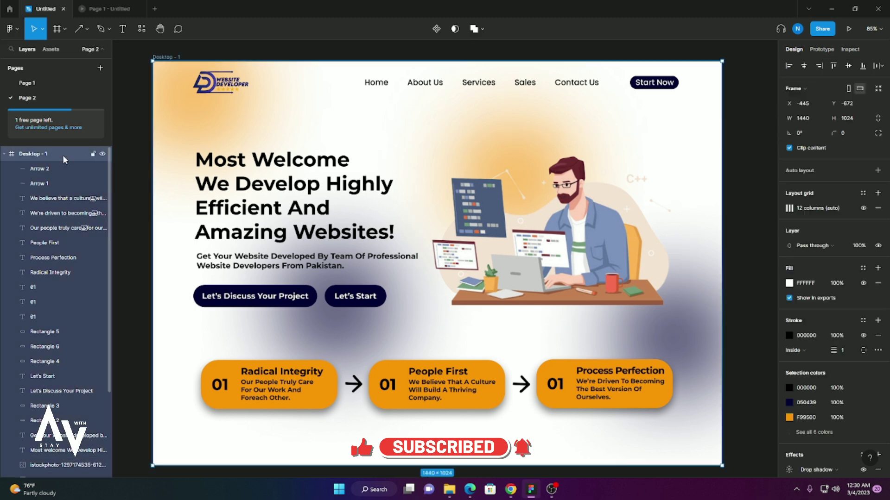
pyautogui.click(877, 391)
# - Export Desktop-1 as a 1x JPG named 'Wordpress Developer Website Design On Figma'
pyautogui.click(859, 405)
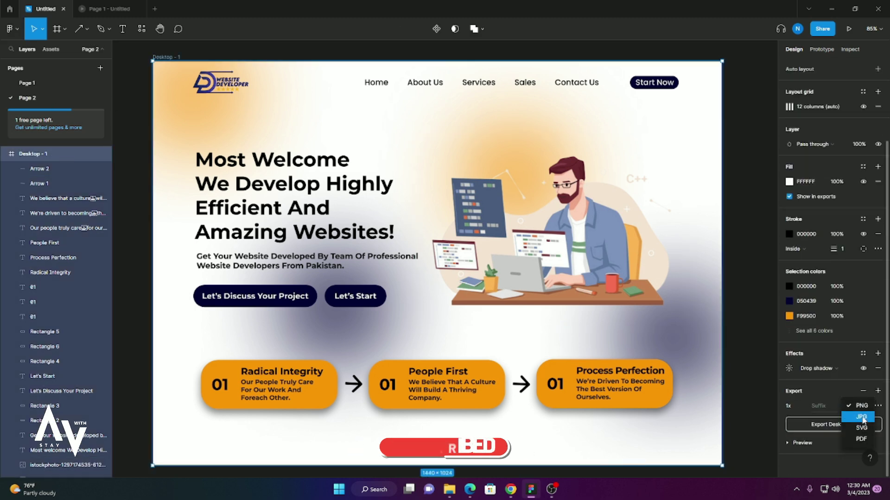
pyautogui.click(836, 425)
pyautogui.write('Wordpress Developer Website Design On Fig')
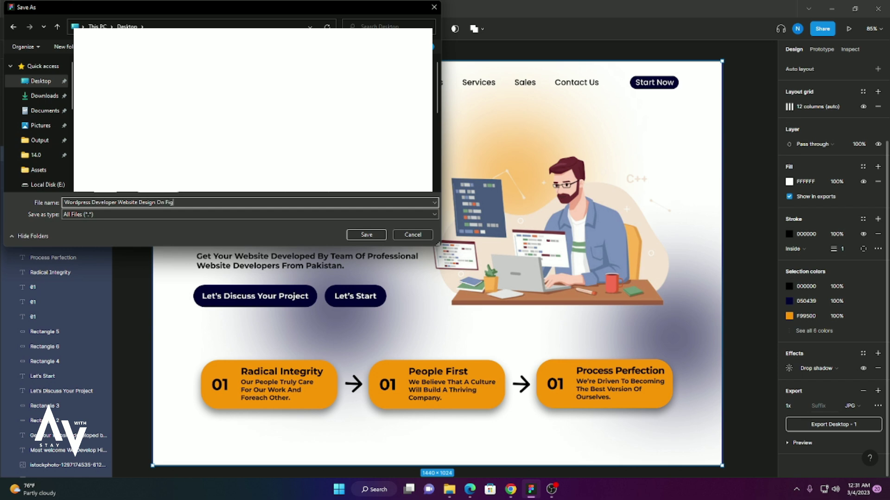
pyautogui.write('ma')
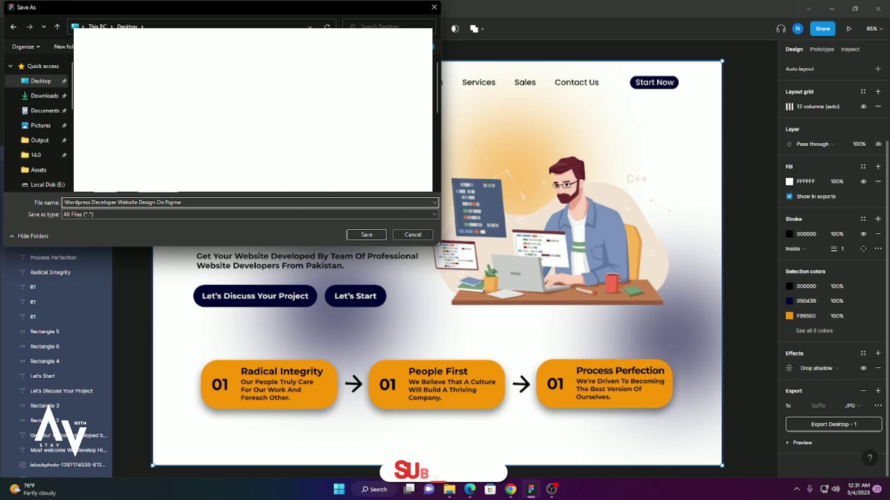
pyautogui.click(358, 234)
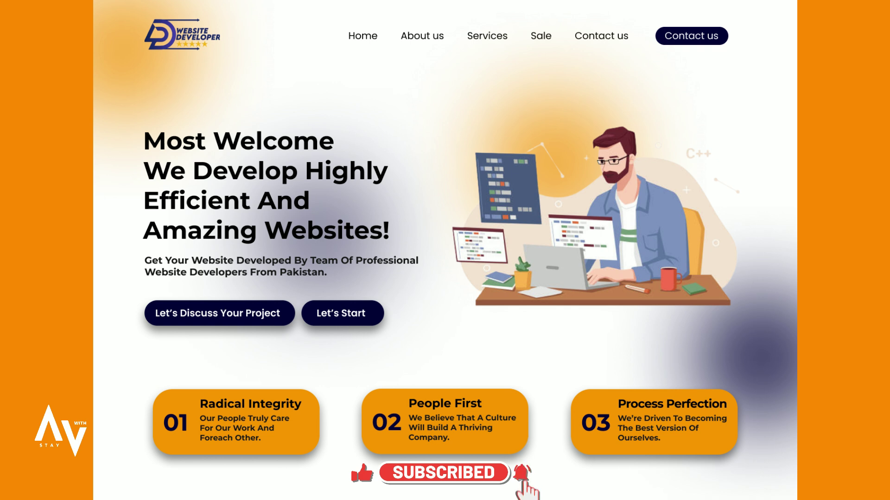